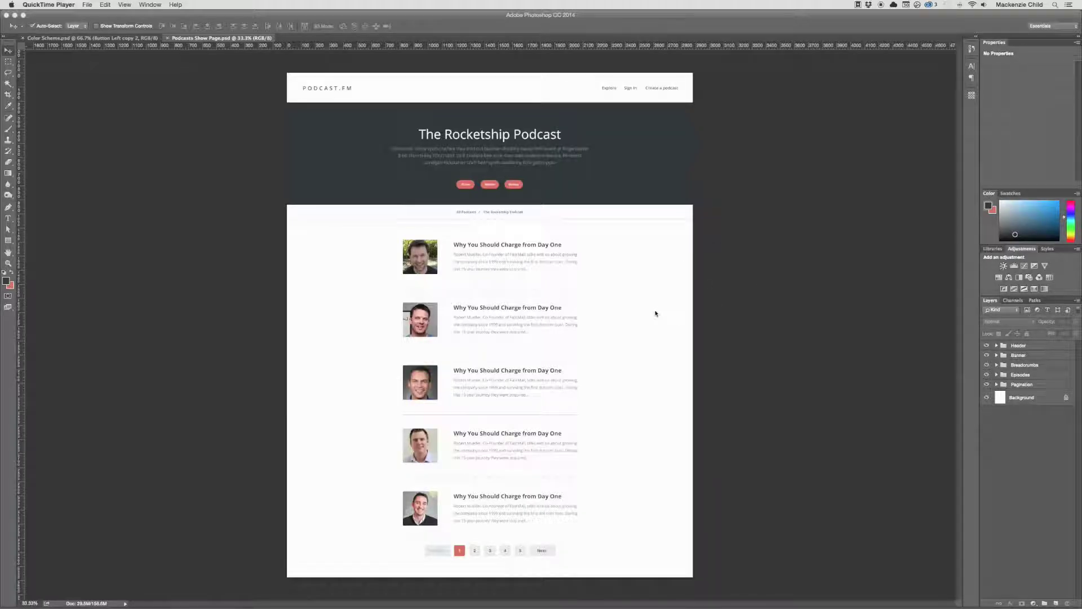
- Increase the canvas height to 5000 pixels, anchored at the top centre so the extra space is added below
left_click(656, 314)
key("super+alt+c")
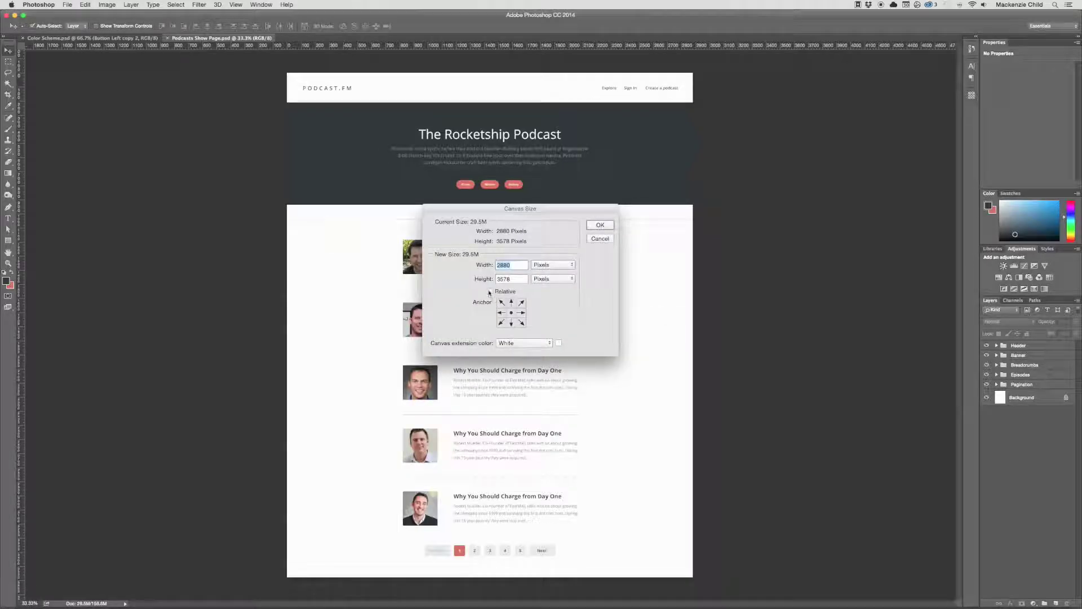
key("Tab")
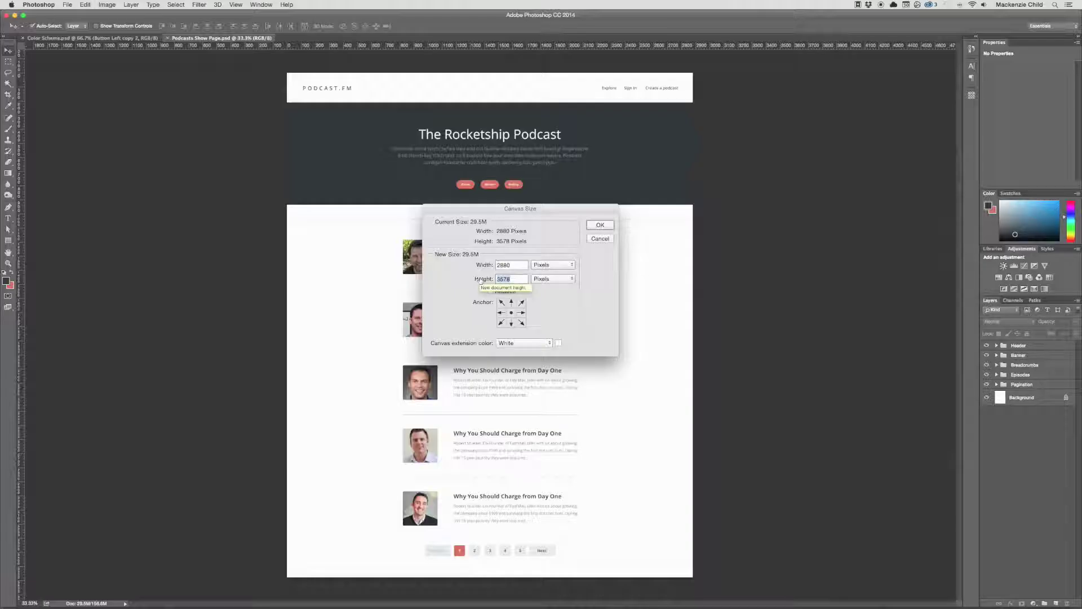
type("5000")
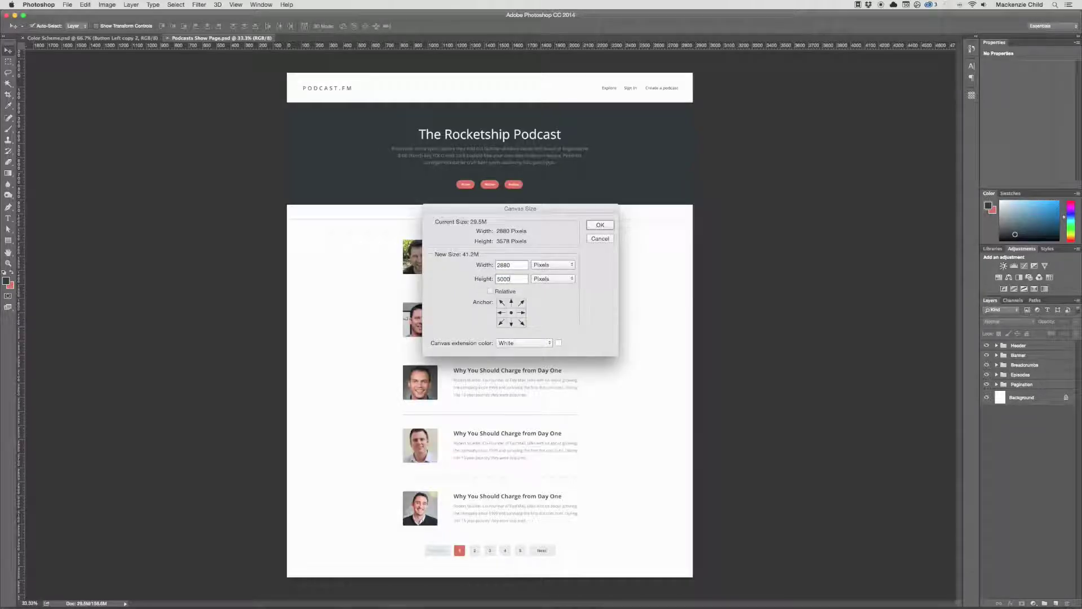
left_click(511, 303)
left_click(601, 225)
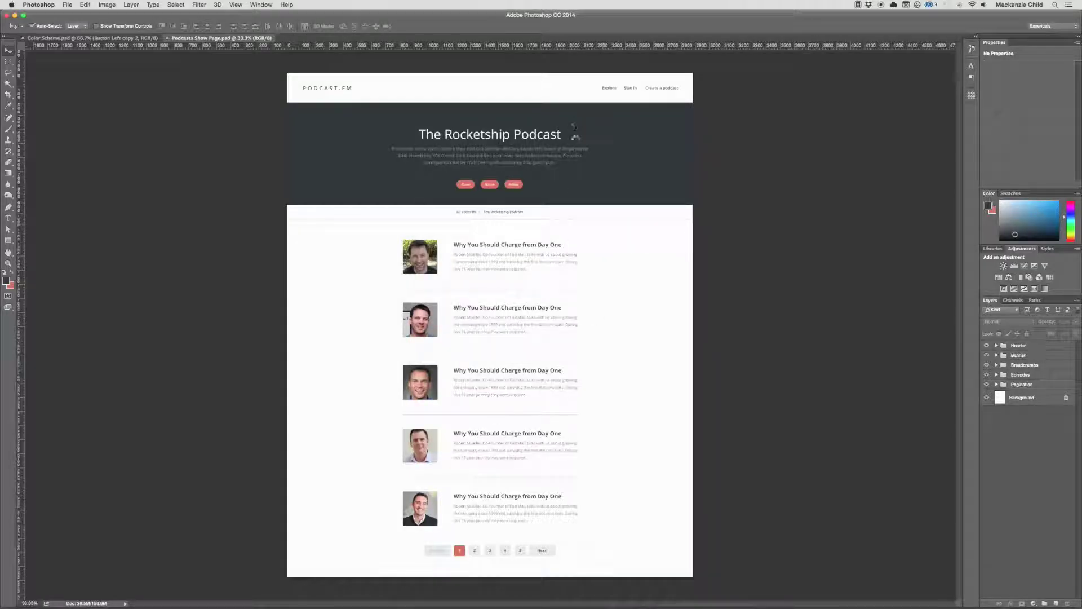
- Select all the episode entries with the pagination and move them down to leave an empty area beneath the breadcrumb
scroll(582, 244, "down", 10)
scroll(582, 244, "left", 2)
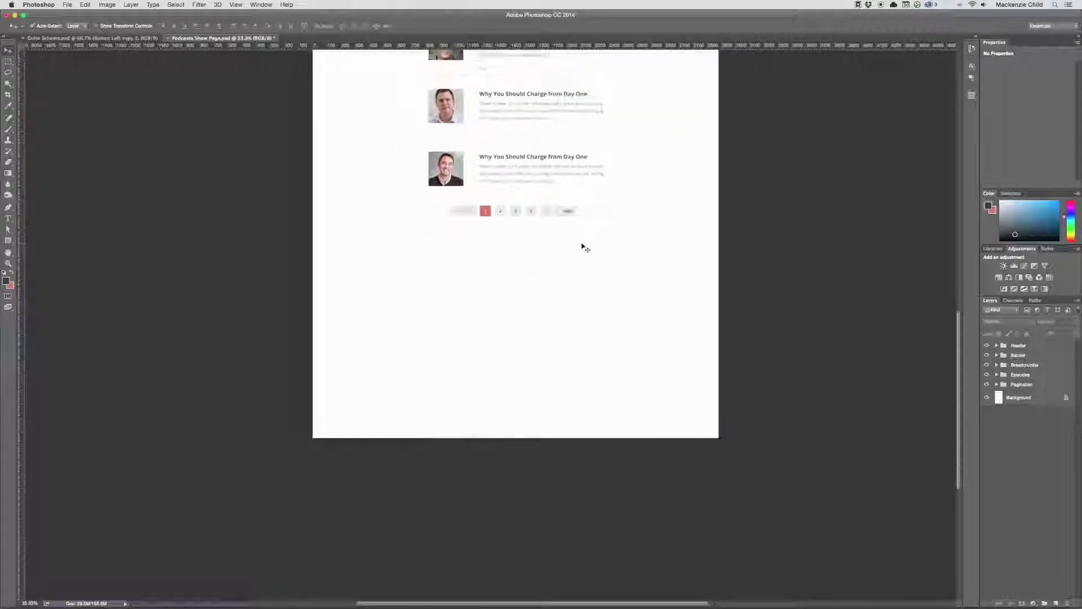
scroll(582, 244, "up", 9)
left_click_drag(416, 140, 669, 500)
left_click_drag(454, 145, 455, 290)
scroll(520, 248, "down", 5)
scroll(516, 240, "up", 10)
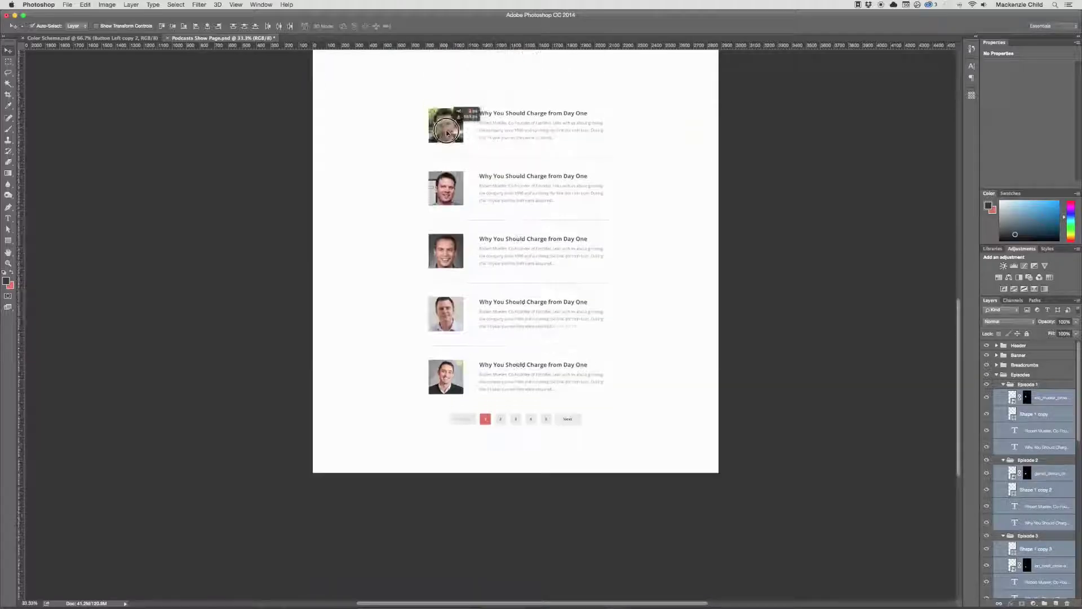
scroll(518, 209, "up", 3)
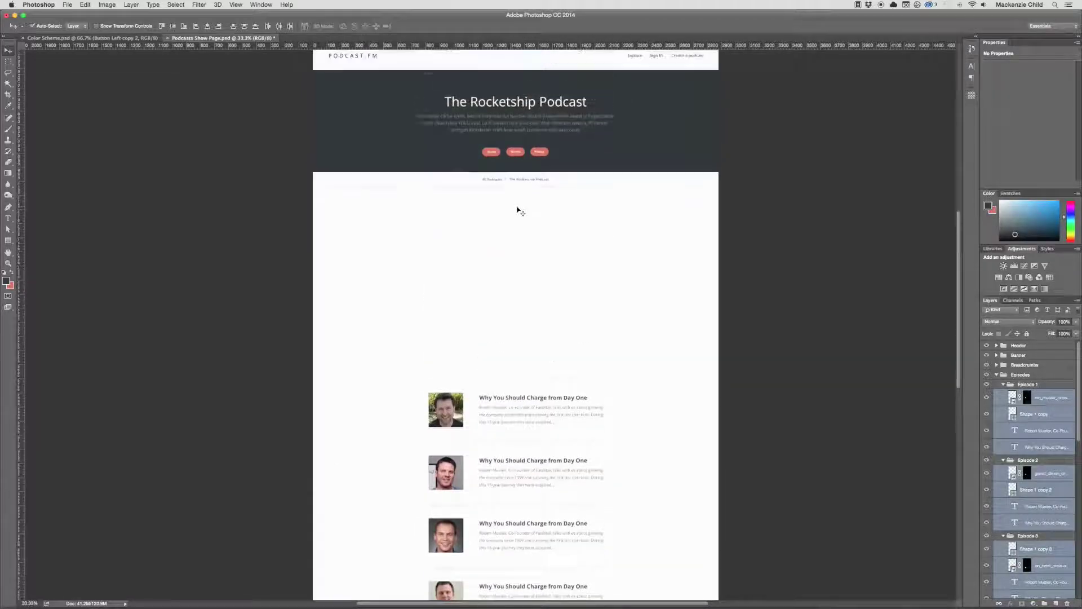
left_click(653, 292)
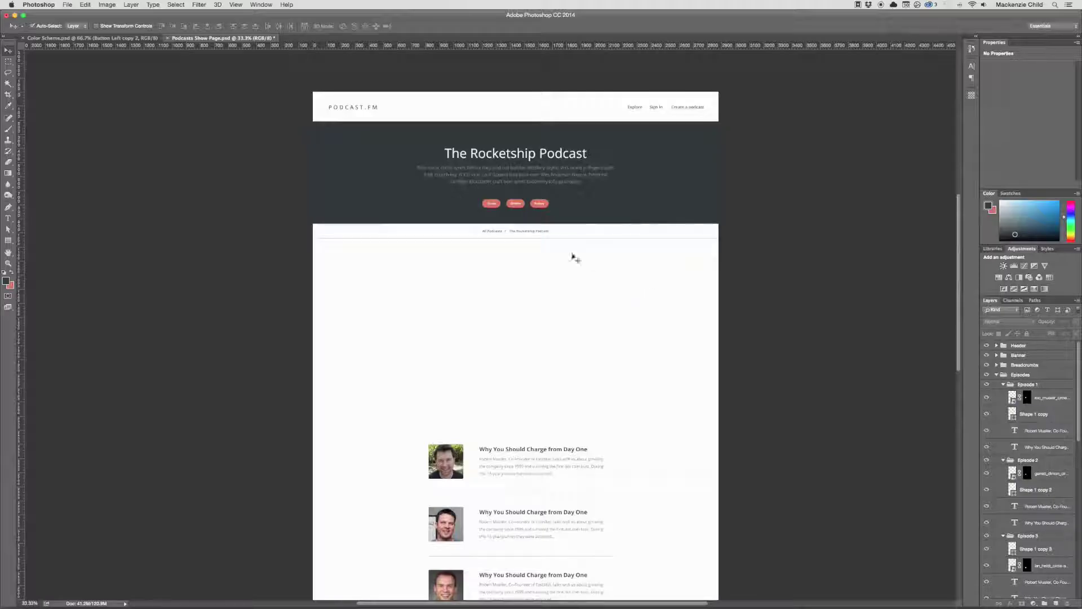
- Widen the breadcrumb text box on both sides to make room for another item
key("z")
left_click_drag(512, 242, 544, 308)
key("space")
double_click(529, 291)
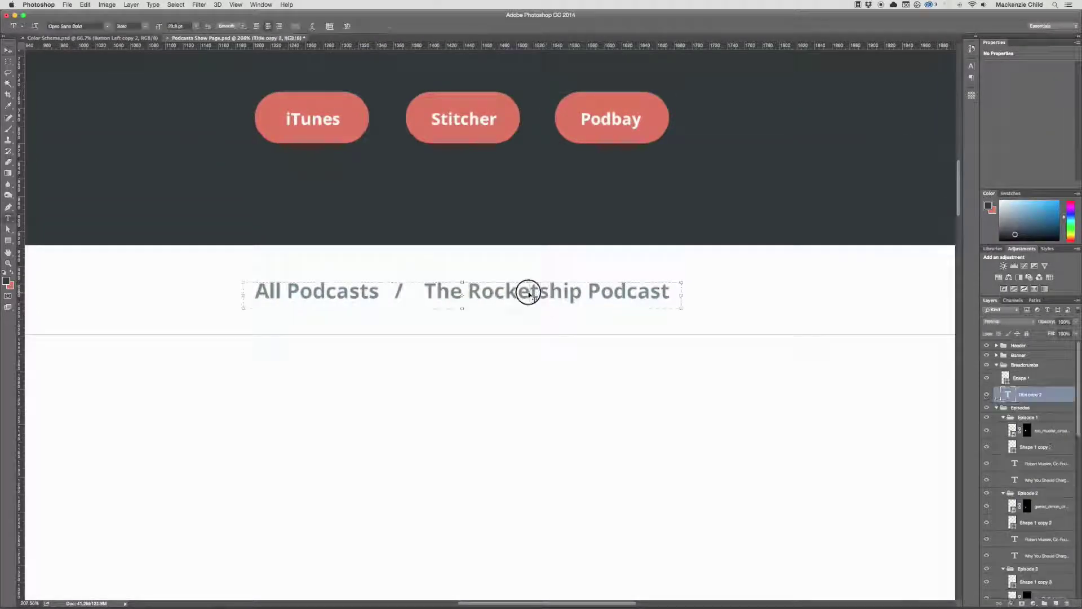
left_click_drag(678, 295, 882, 299)
key("super+Return")
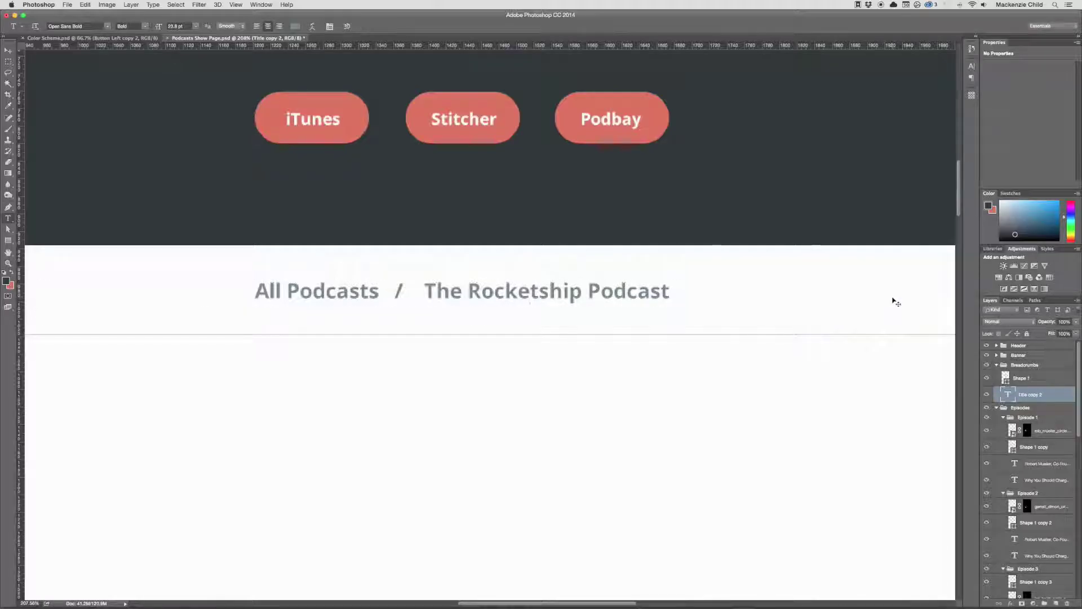
- Copy the title text of the first episode entry
key("super+1")
scroll(695, 349, "down", 10)
scroll(694, 350, "down", 5)
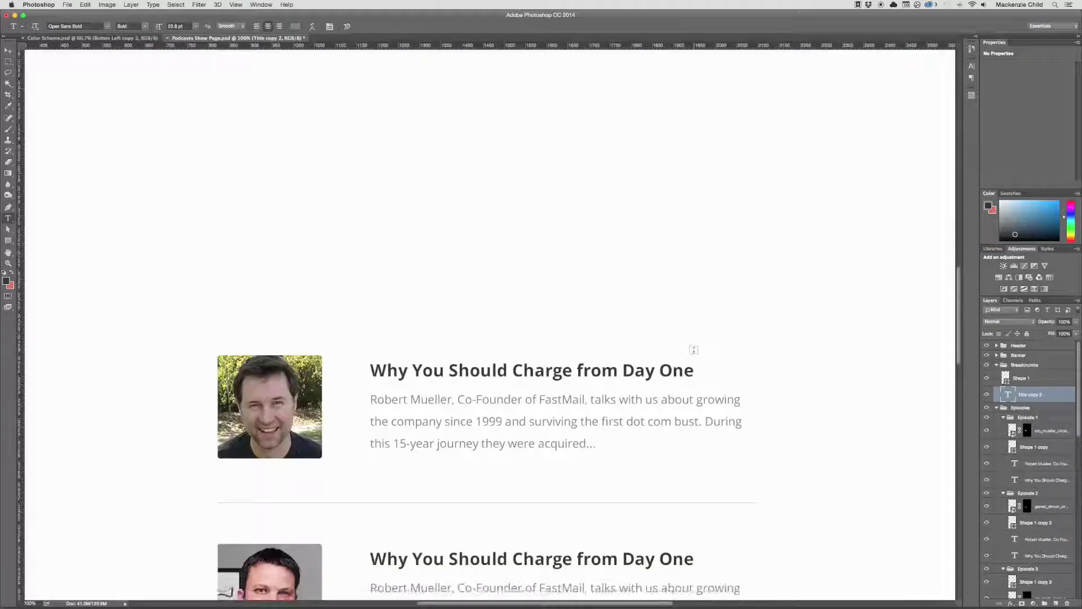
left_click(637, 376)
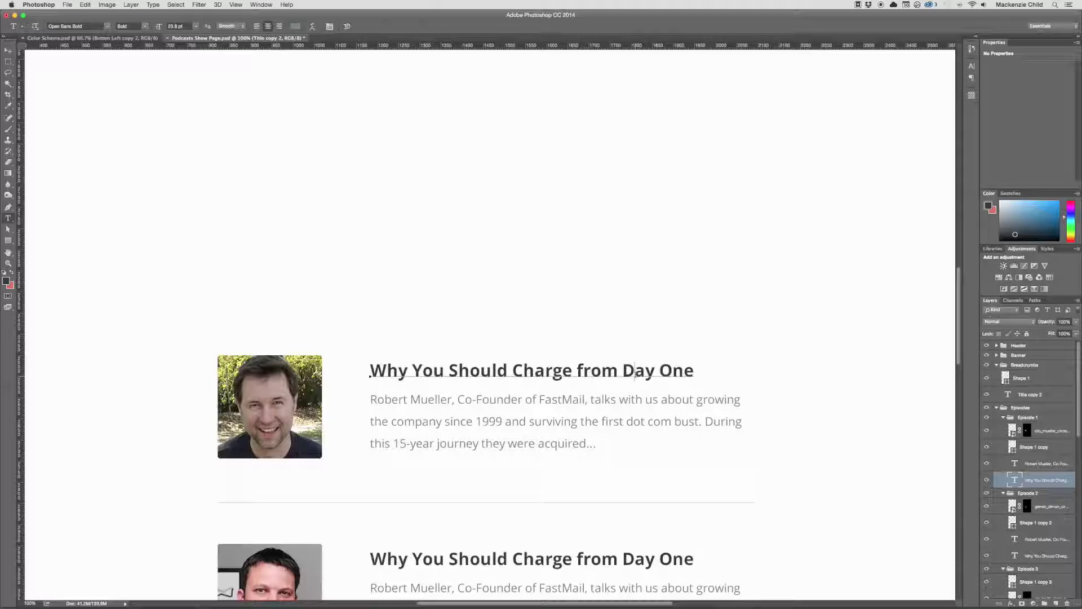
key("super+a")
key("super+Return")
- Add a spaced slash separator after "The Rocketship Podcast" in the breadcrumb text
scroll(650, 288, "up", 10)
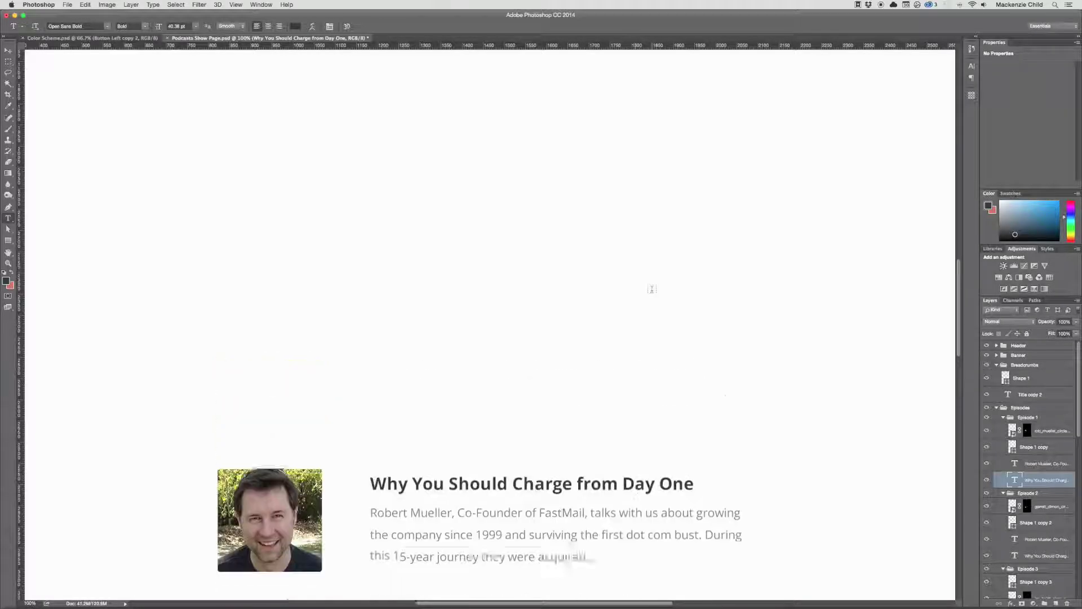
left_click(572, 302)
type("/ The Rocketship Podcast /")
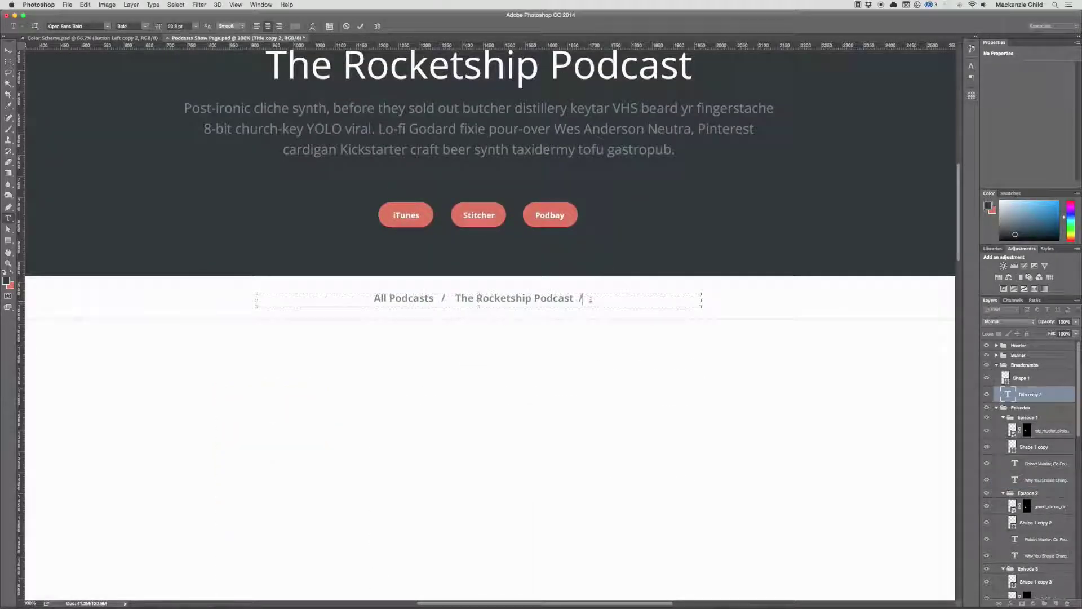
key("BackSpace")
key("BackSpace")
type("/")
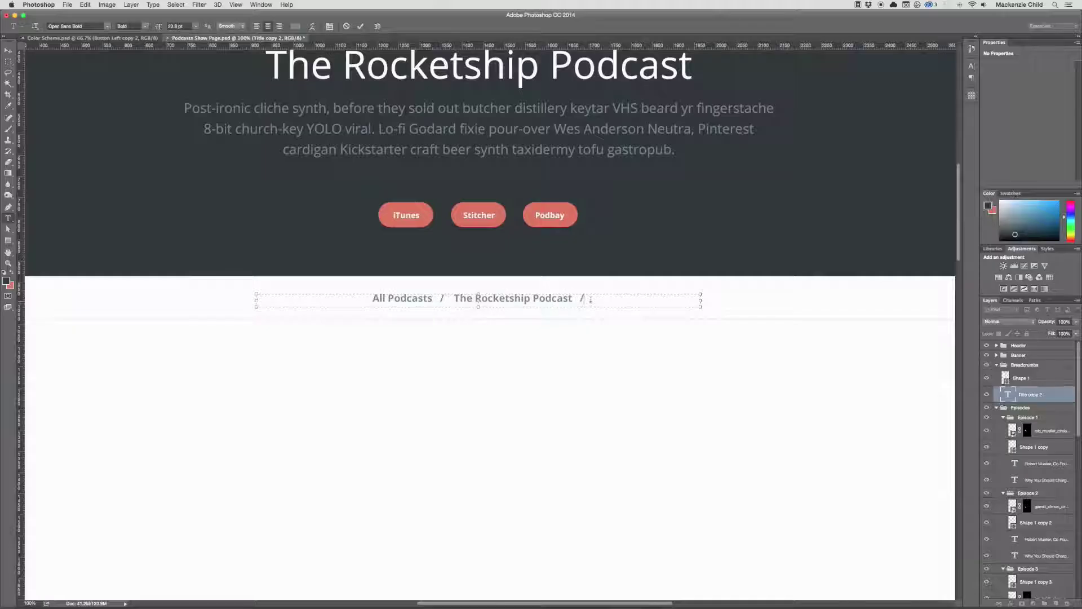
- Add "Why you should charge from day one" as the last breadcrumb item in the breadcrumb's own text style
key("super+v")
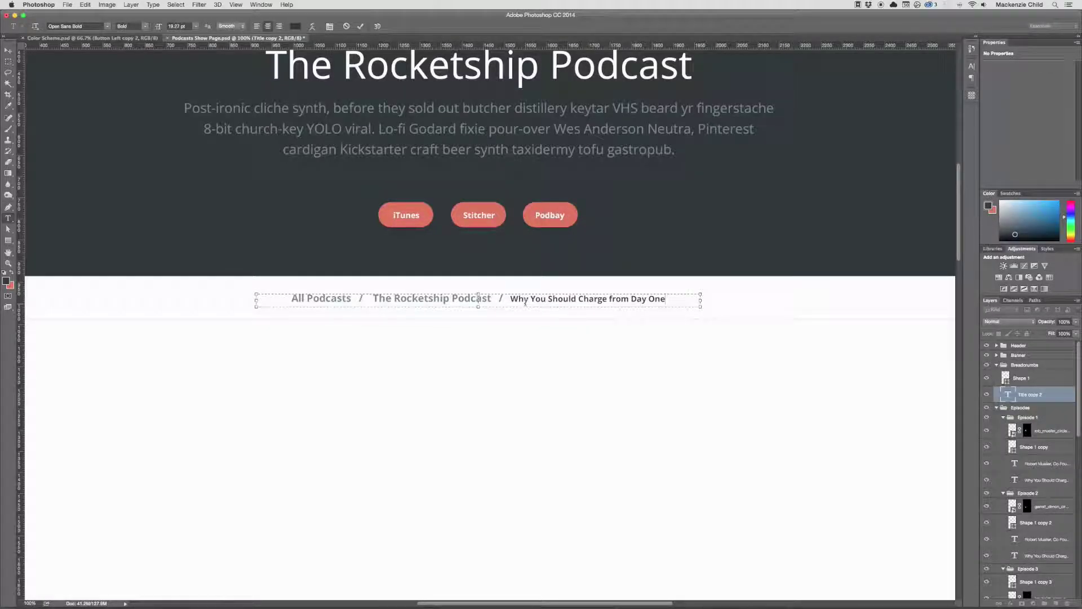
key("super+z")
type("Why")
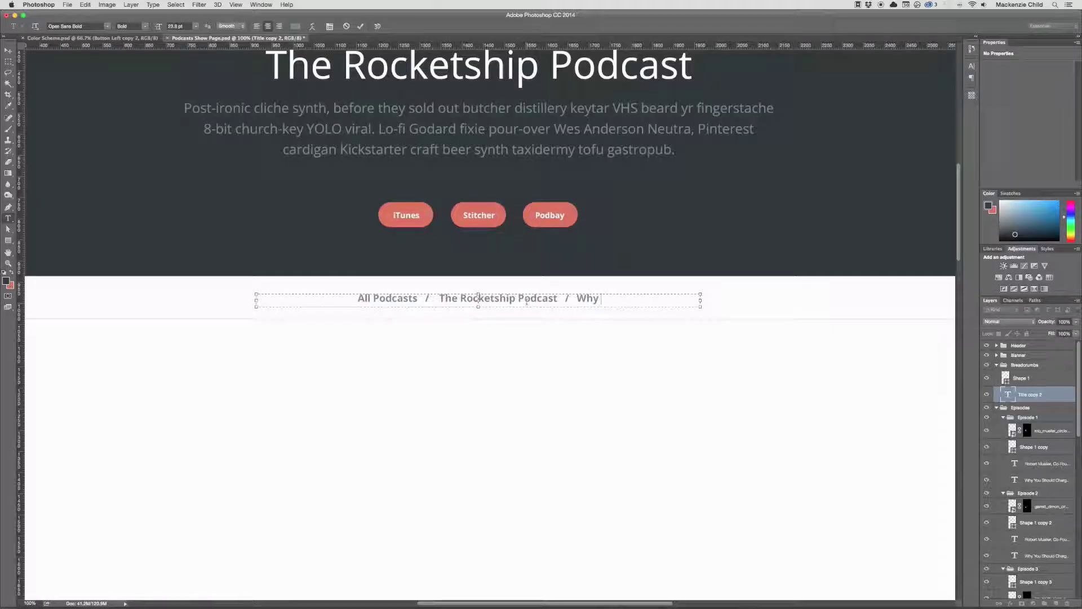
type(" you should charg")
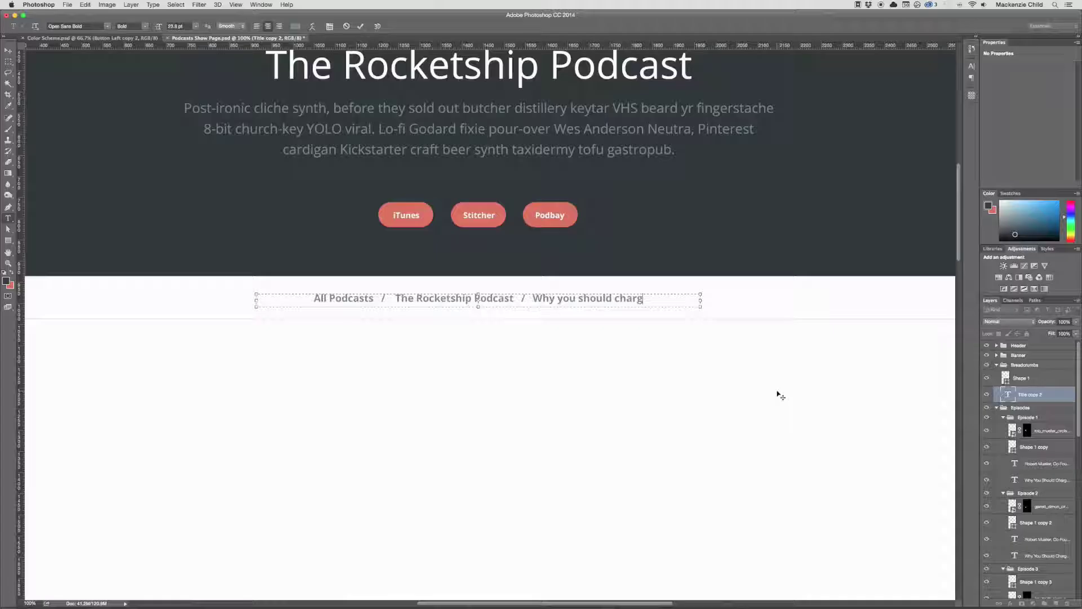
type("e")
type(" from day one")
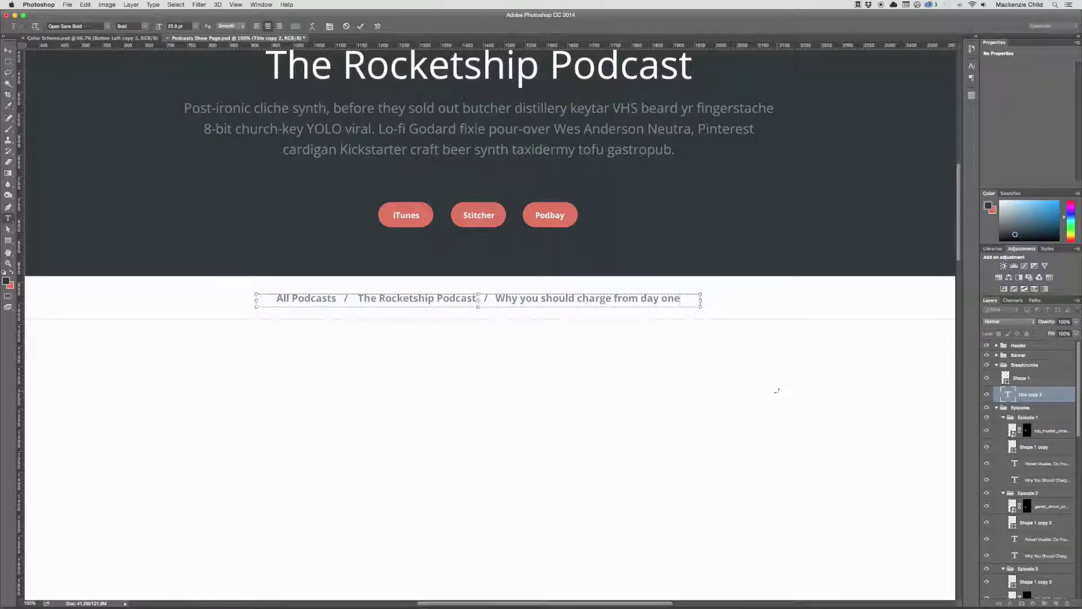
key("super+Return")
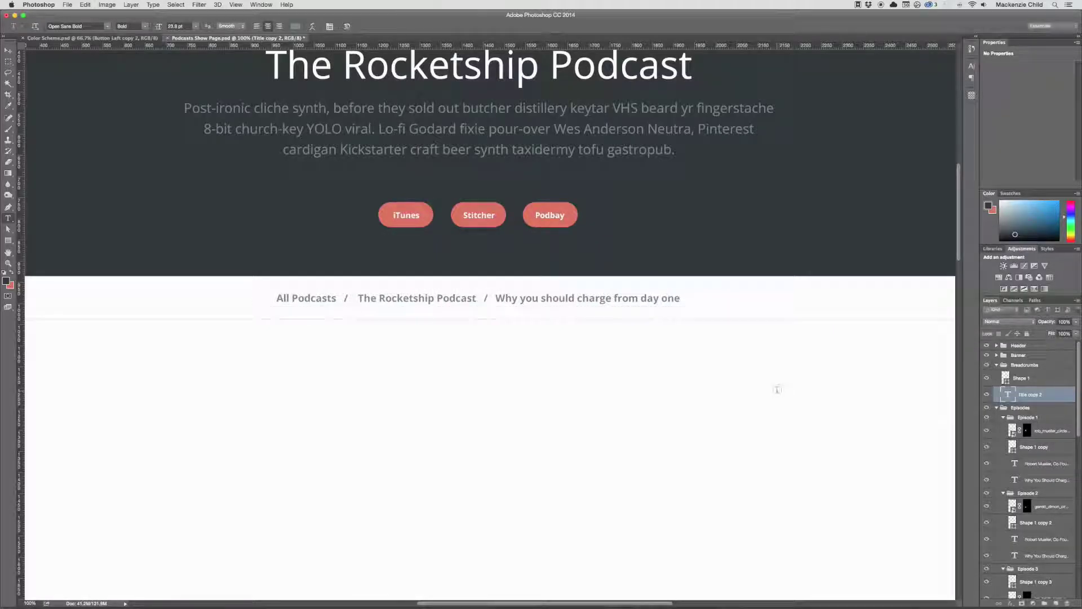
key("super+minus")
left_click_drag(697, 333, 703, 353)
scroll(702, 354, "up", 2)
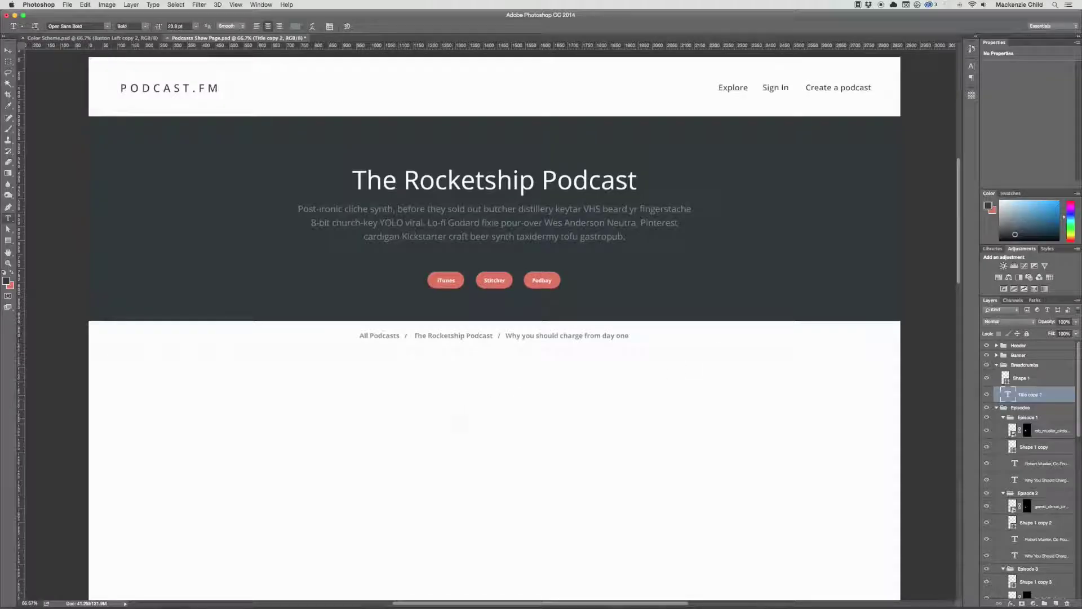
key("v")
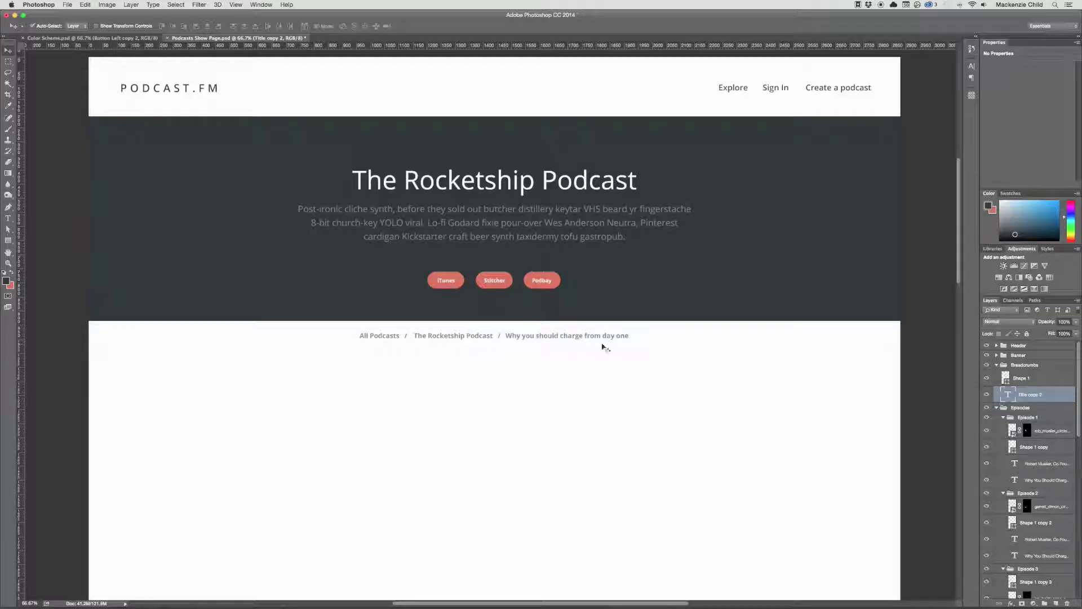
scroll(708, 377, "left", 1)
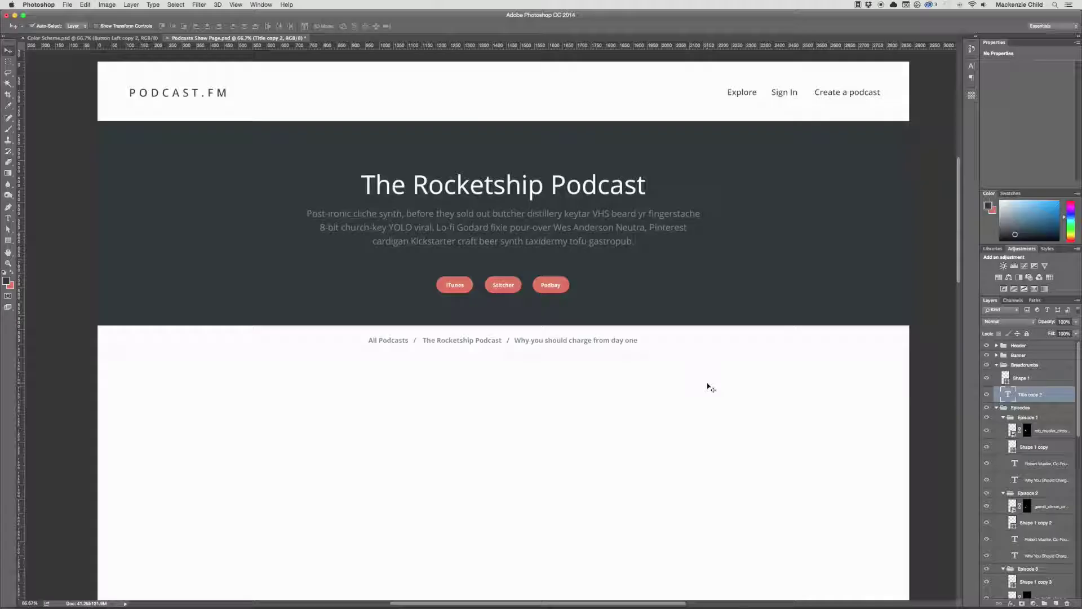
- Switch to the Illustrator wireframes and examine the Episodes page layout, from the banner down to the episode list
key("super")
key("super+Tab")
key("super+Tab")
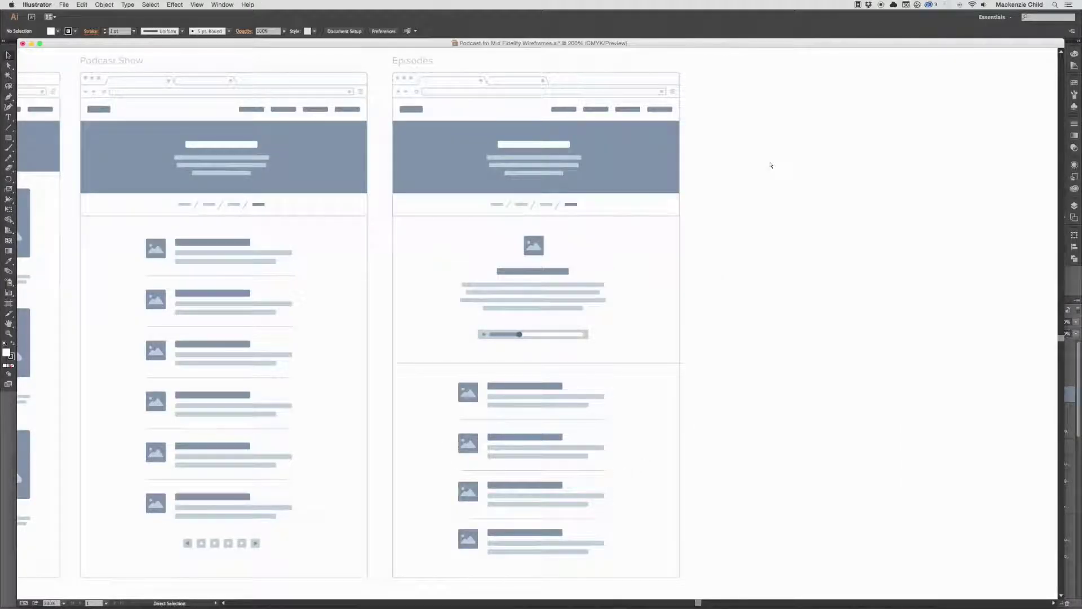
key("super+plus")
key("space")
left_click_drag(769, 165, 700, 321)
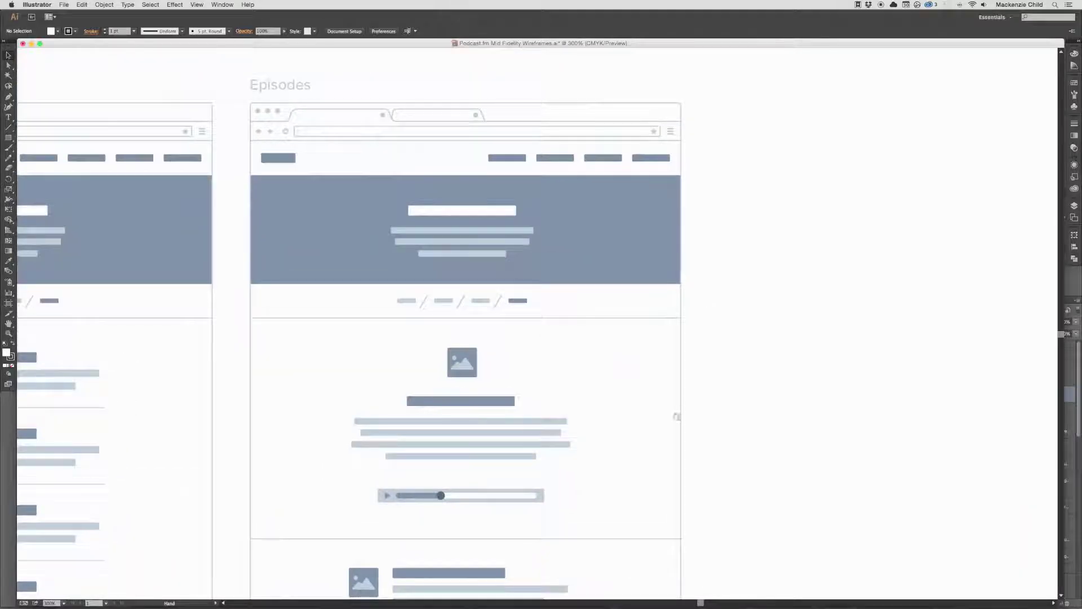
left_click_drag(665, 408, 686, 391)
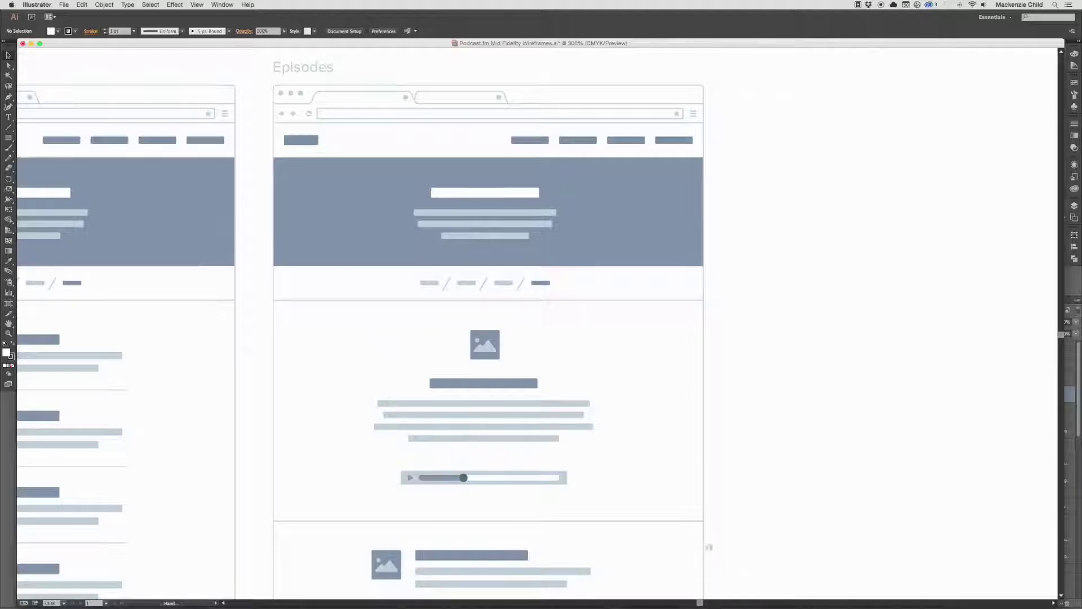
left_click_drag(709, 547, 724, 347)
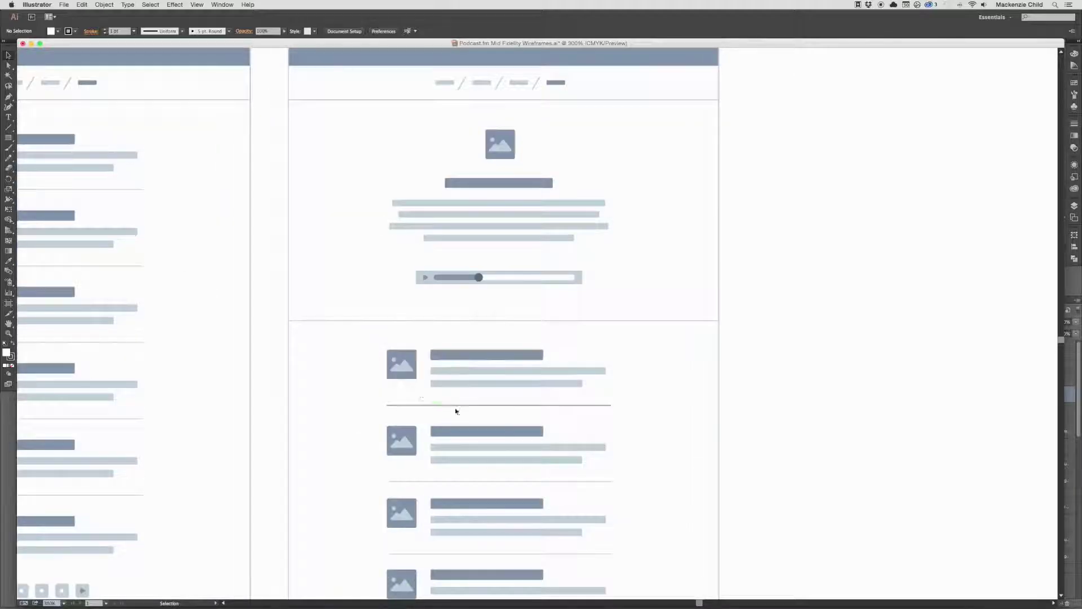
left_click_drag(384, 372, 724, 423)
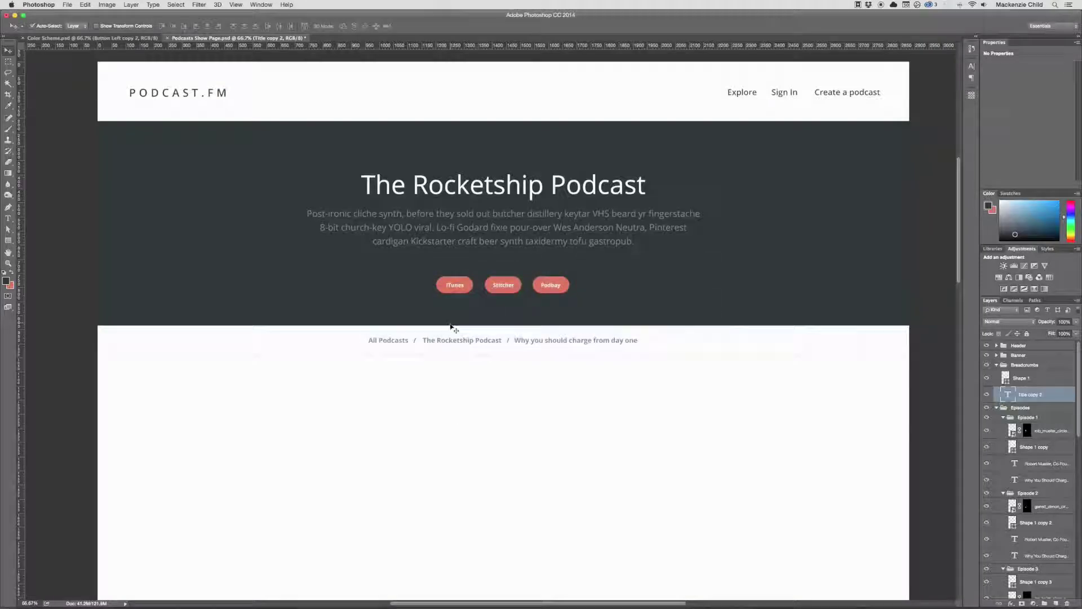
- Duplicate the first episode's photo, title, description and divider into the empty area beneath the breadcrumb
scroll(501, 435, "down", 10)
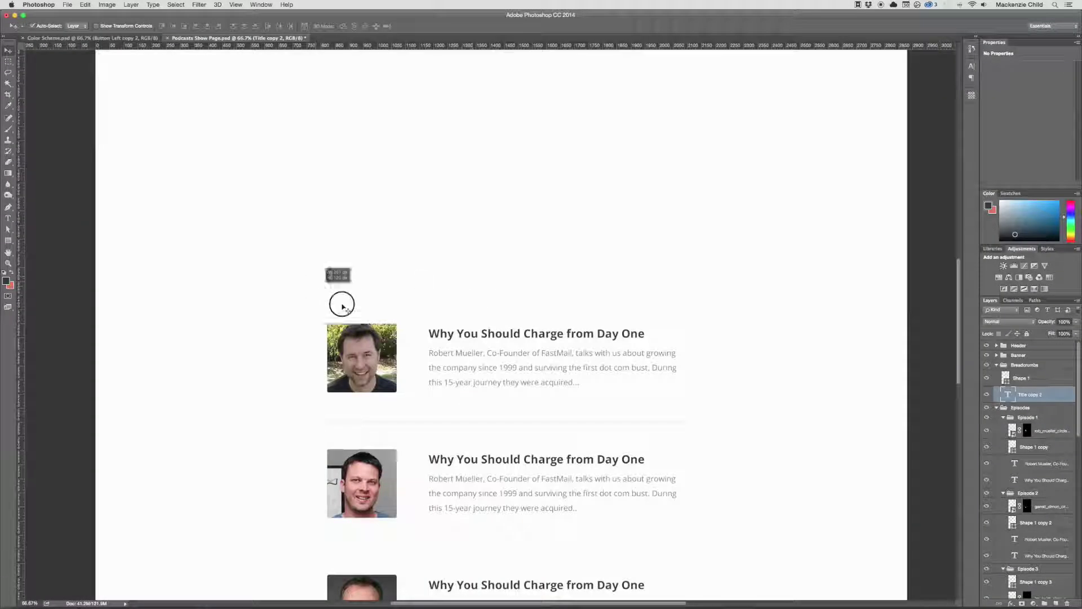
left_click_drag(341, 306, 569, 432)
left_click_drag(353, 334, 363, 71, "alt")
left_click_drag(521, 134, 488, 421)
- Move the duplicated episode photo above its title and check with the guides that it is horizontally centred on the page
left_click(483, 326)
left_click_drag(329, 413, 467, 294)
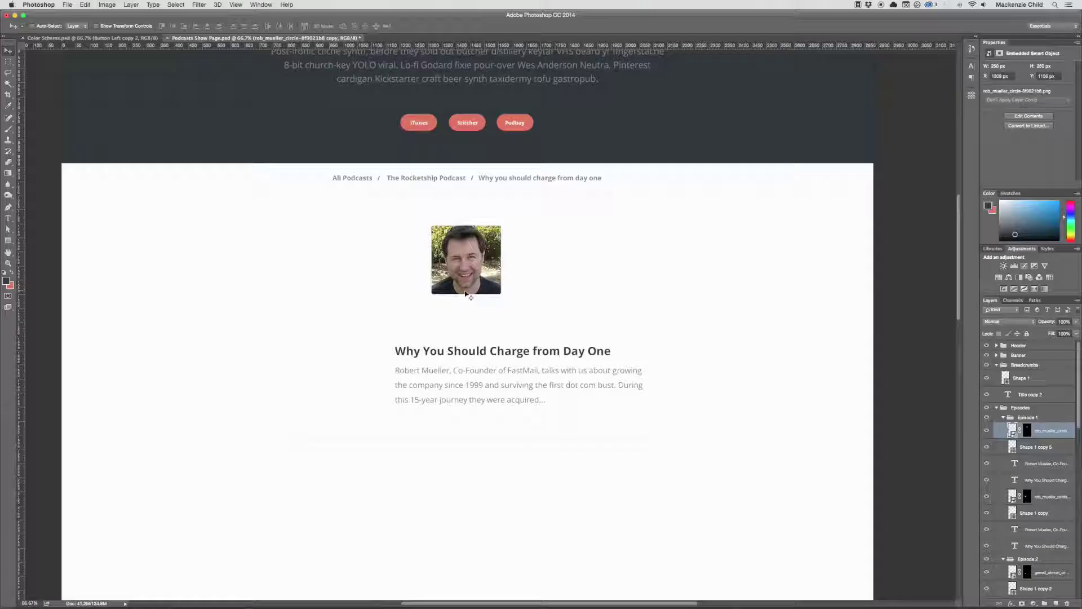
key("super+semicolon")
key("super+t")
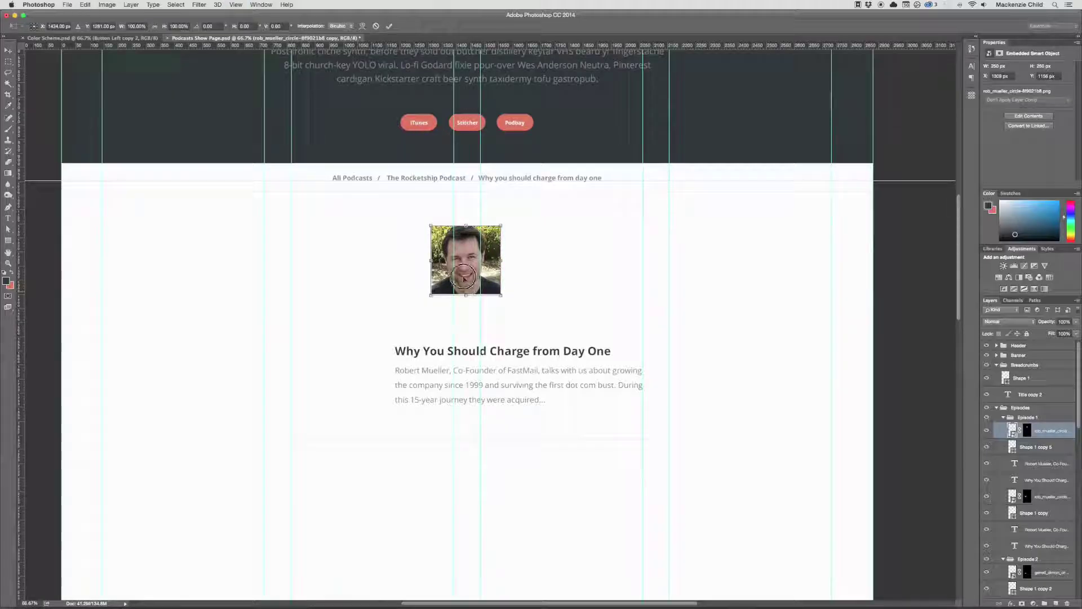
scroll(463, 277, "down", 2)
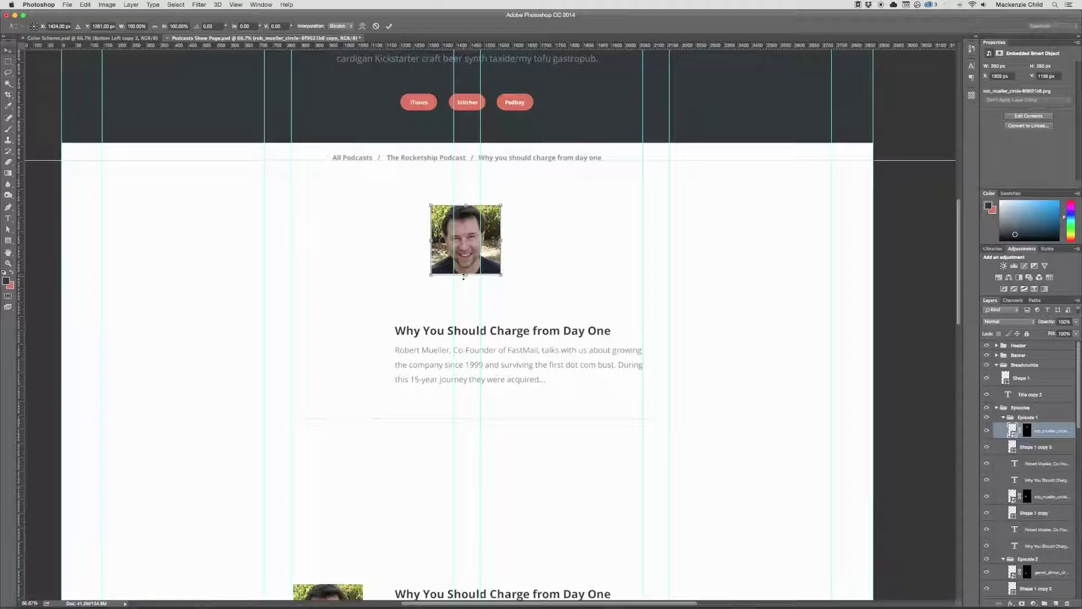
key("Return")
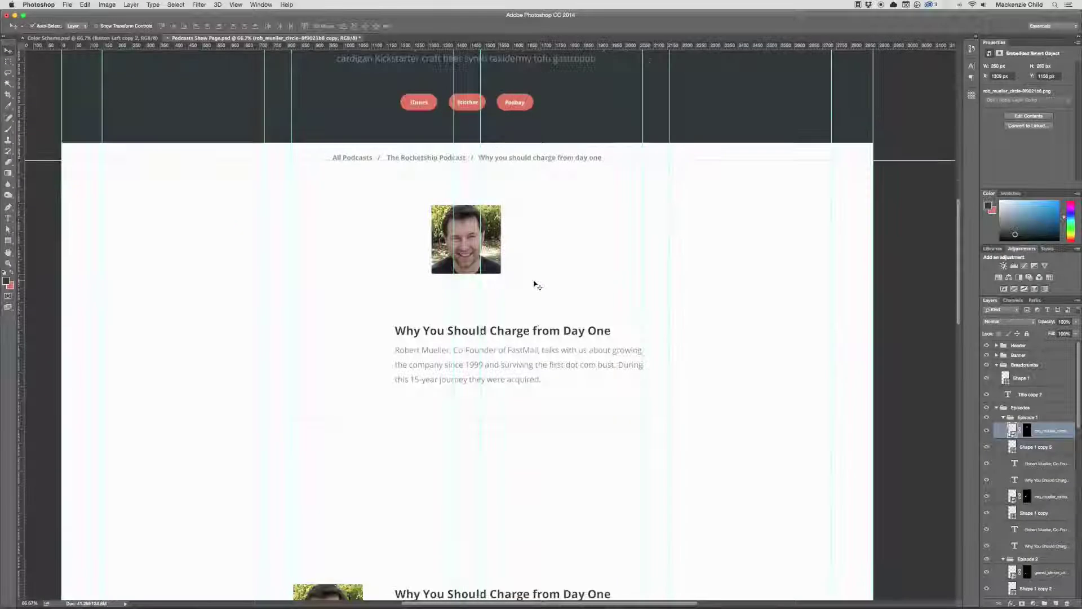
- Centre-align the text of the duplicated episode title below the photo
scroll(536, 285, "up", 4)
key("t")
left_click(439, 387)
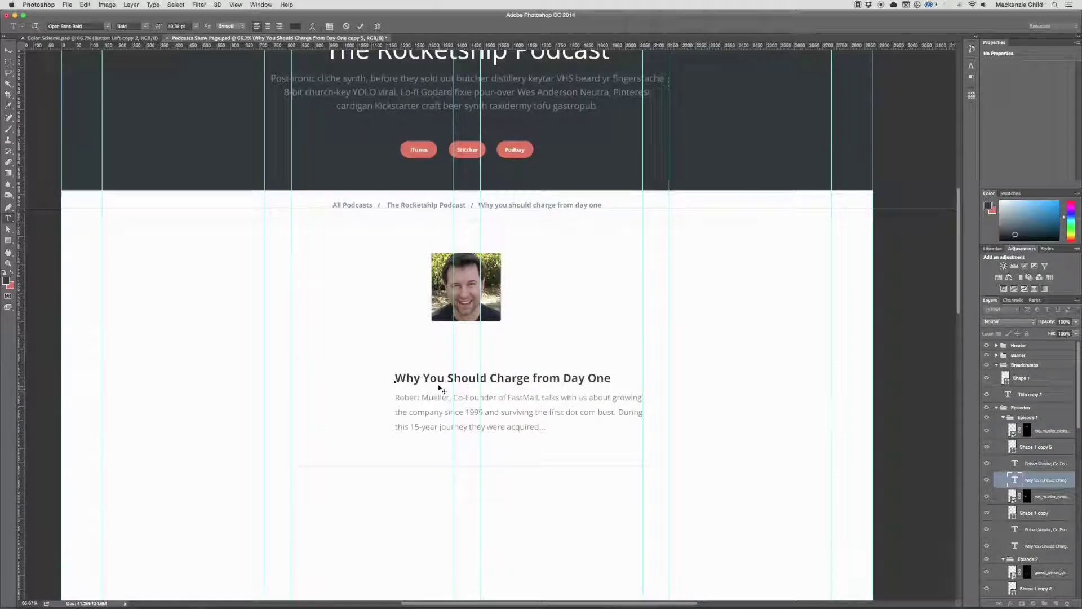
key("super+a")
left_click(268, 26)
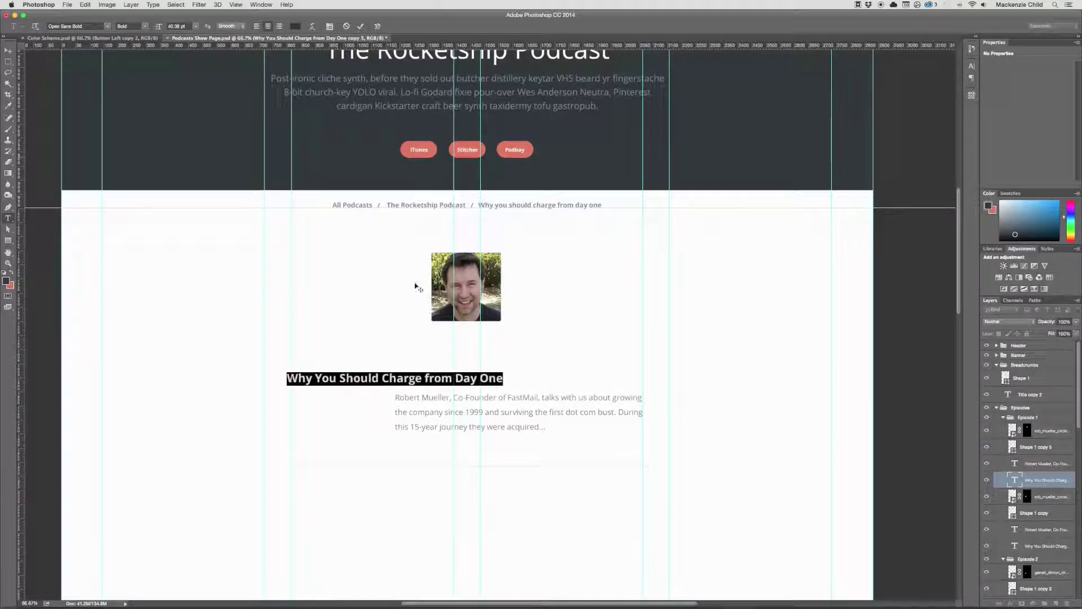
- Centre the duplicated episode title horizontally on the page and move it up closer beneath the photo
key("super+Return")
key("super+t")
mouse_move(450, 365)
left_mouse_down()
mouse_move(459, 358)
mouse_move(458, 375)
left_mouse_up()
key("Return")
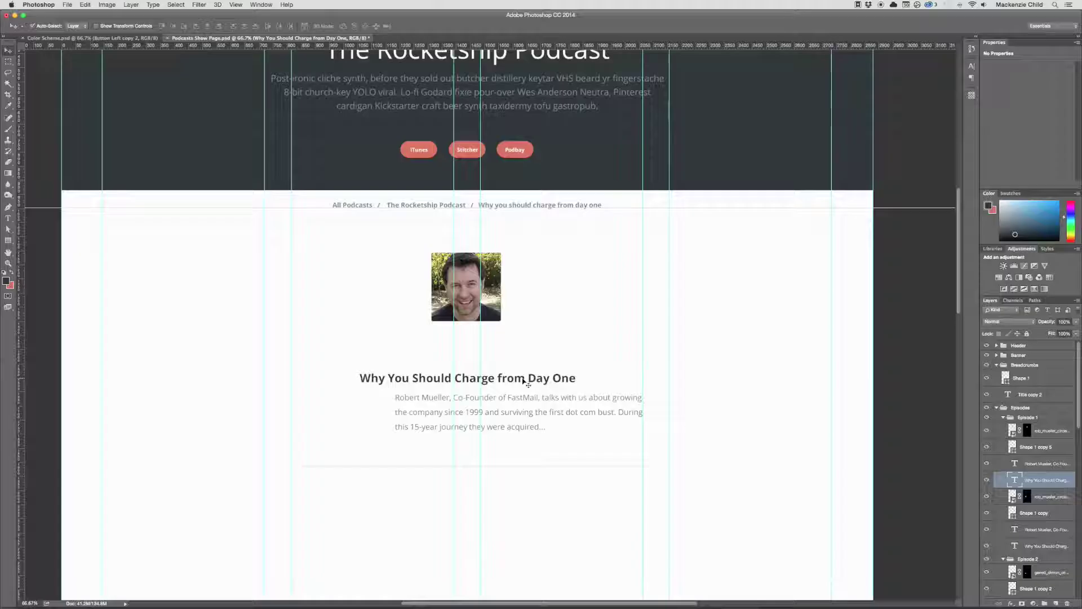
mouse_move(523, 379)
left_mouse_down()
mouse_move(518, 348)
mouse_move(518, 379)
left_mouse_up()
scroll(518, 348, "up", 2)
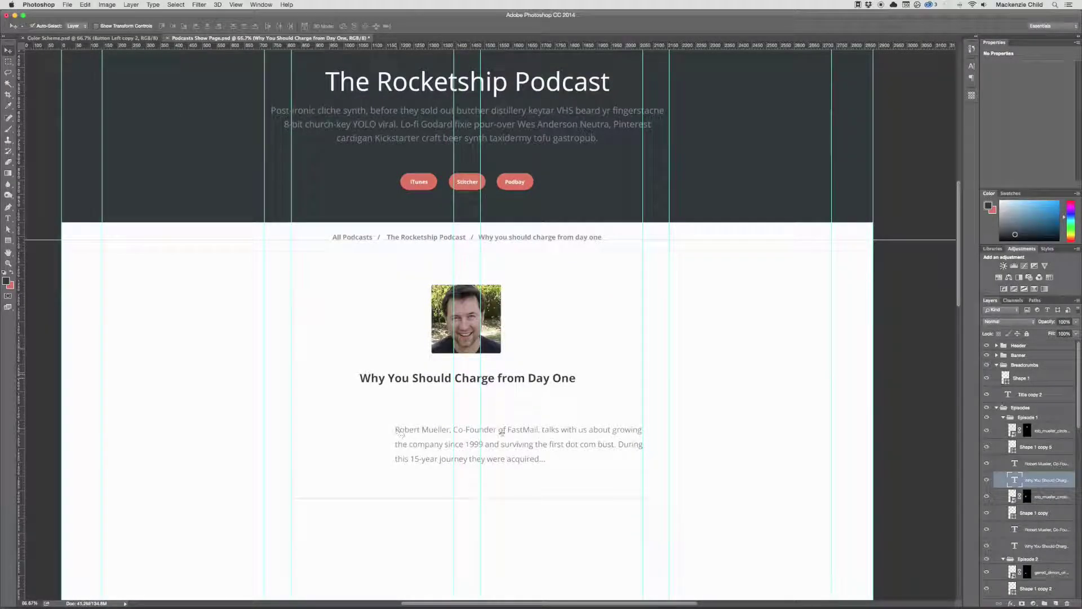
- Widen the duplicated description's text box symmetrically to the outer pair of content guides
double_click(532, 451)
key("super+c")
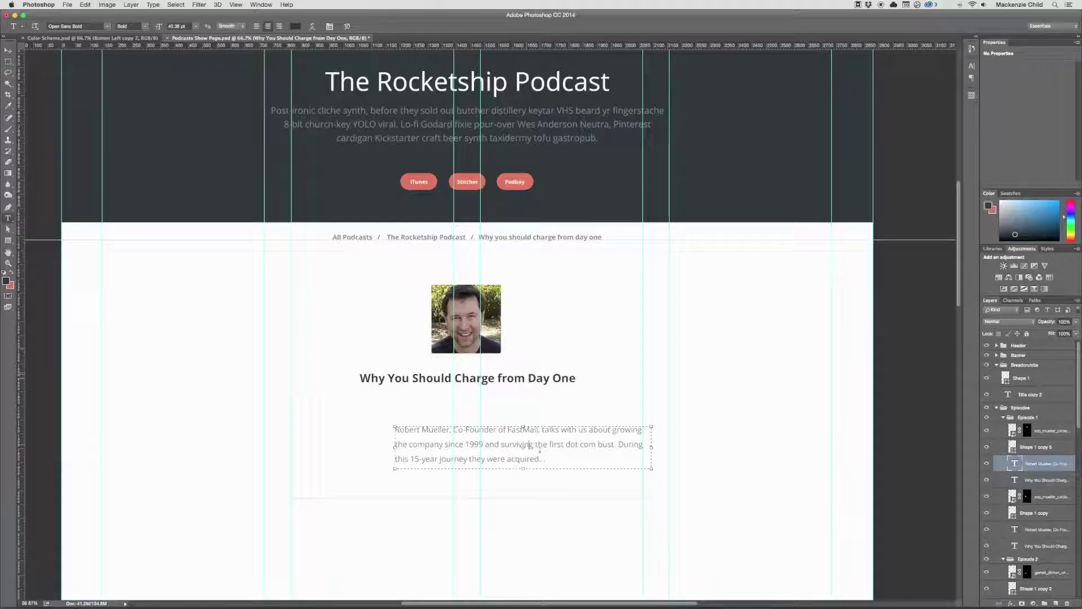
left_click_drag(394, 447, 291, 446)
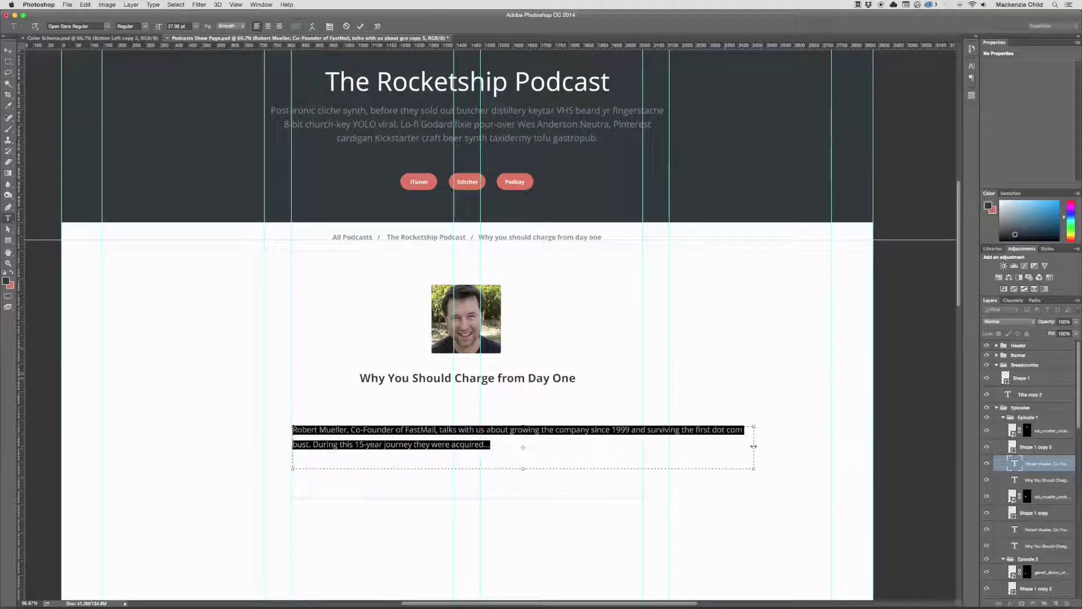
left_click_drag(749, 448, 670, 448)
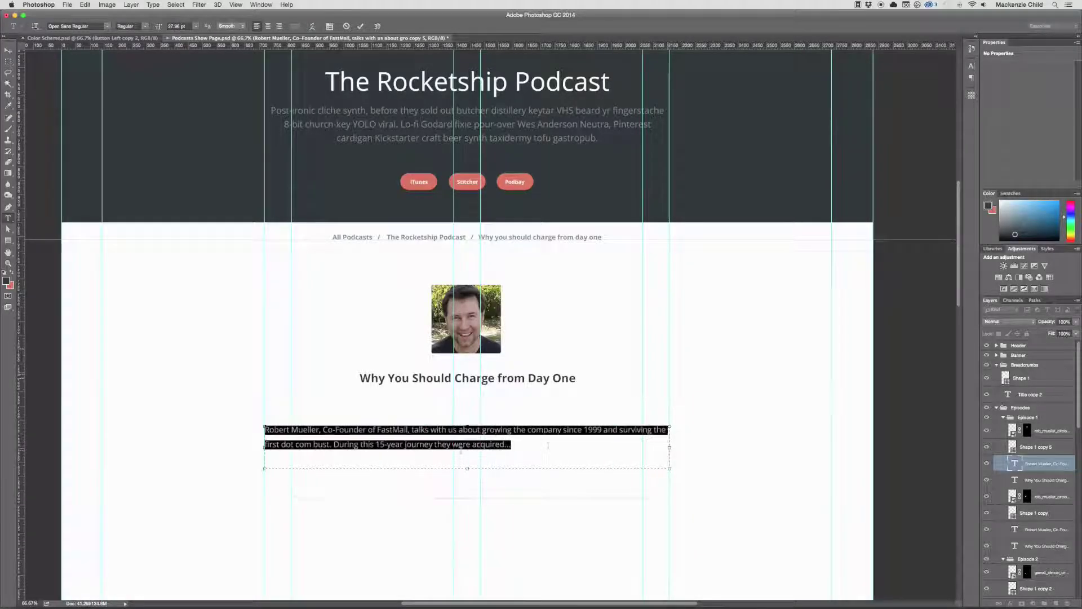
- Lengthen the description by pasting a second copy of its text, and extend the text box upward to fit
left_click(545, 445)
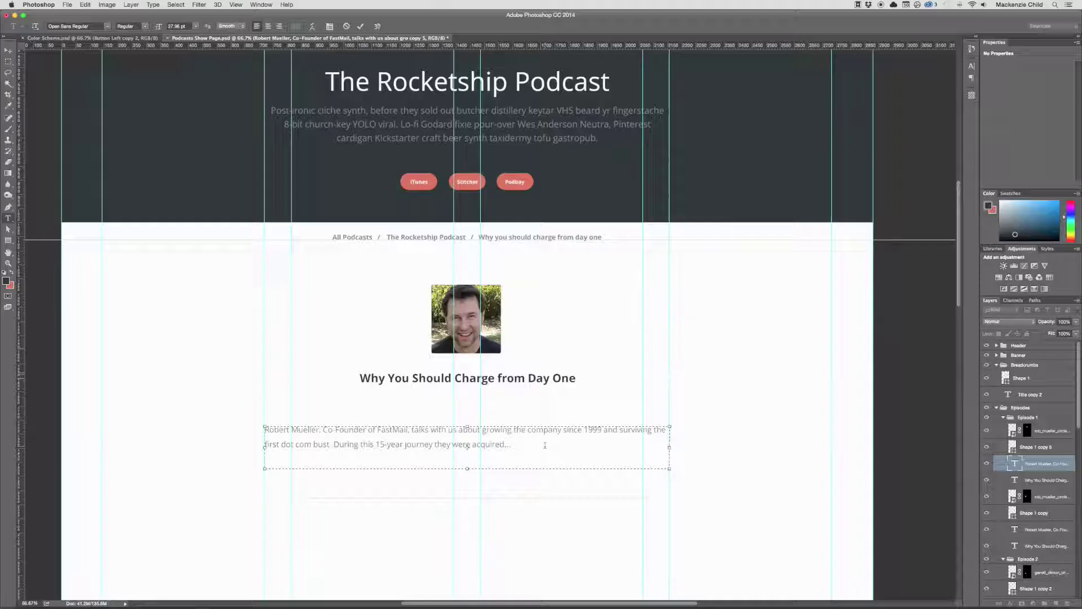
key("super+v")
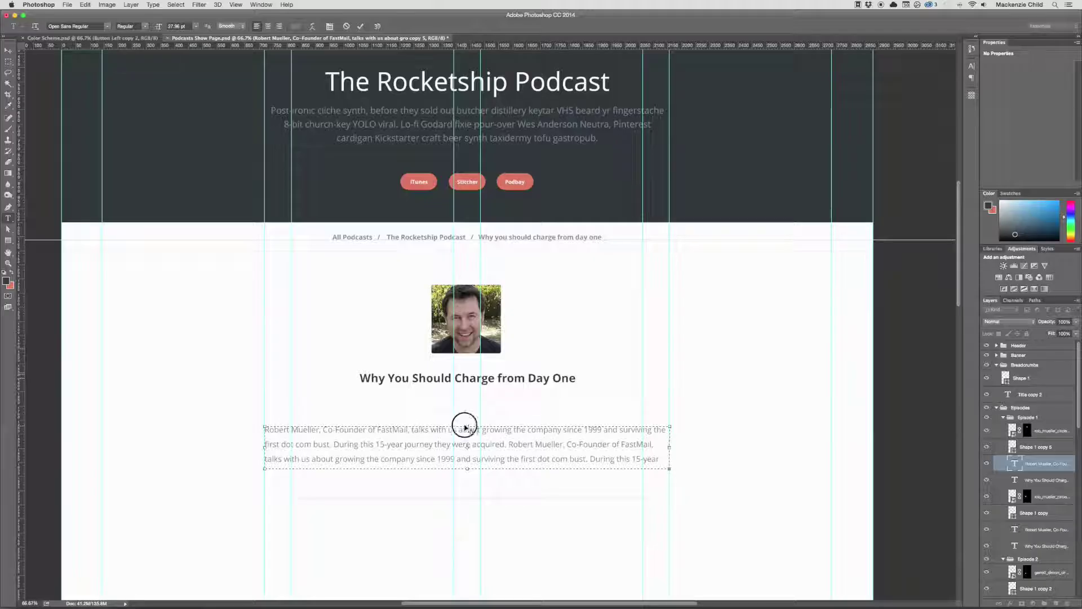
left_click_drag(467, 426, 467, 409)
- Centre-align all of the description text
key("super+a")
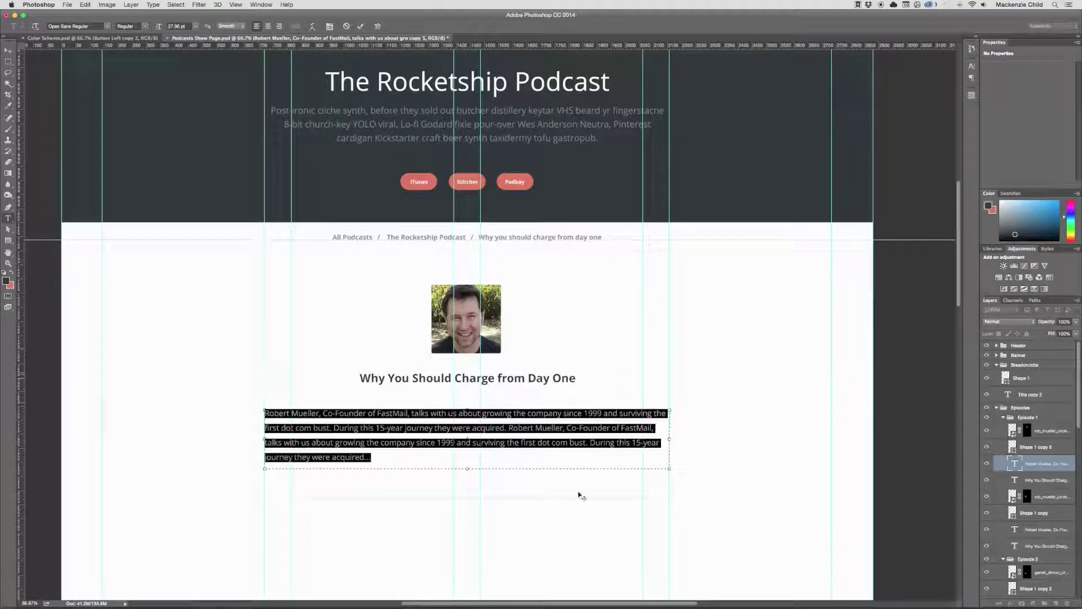
left_click(267, 25)
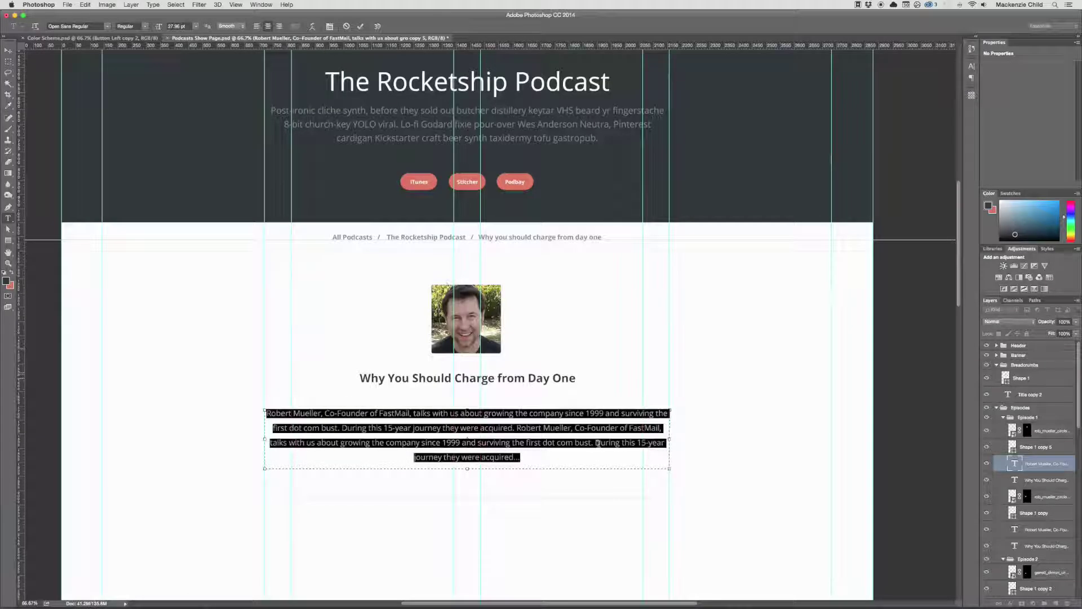
key("super+Return")
key("v")
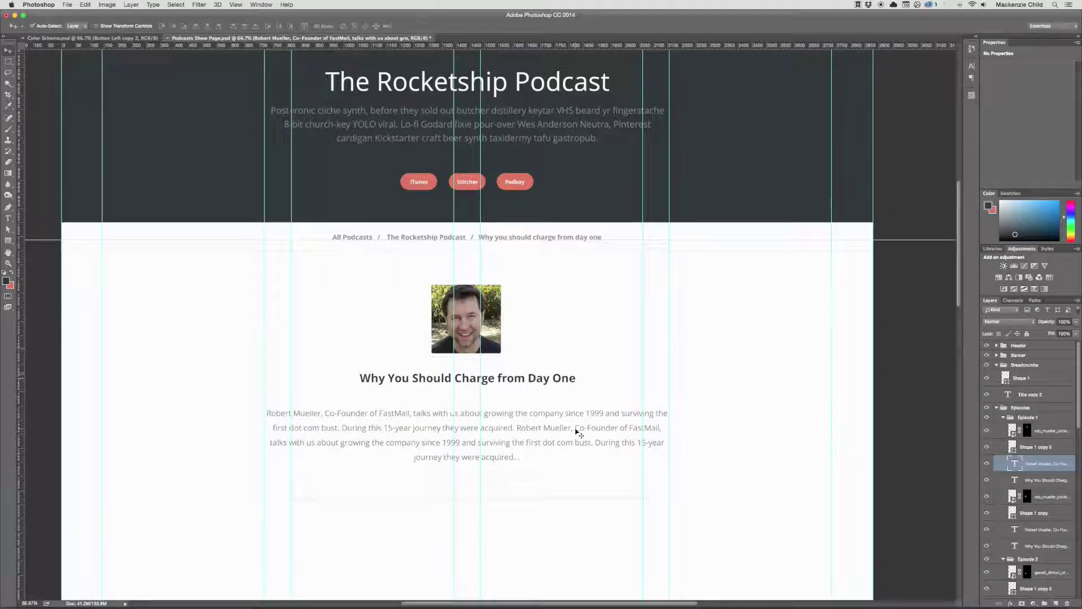
- Narrow the description's text box slightly on both sides so its lines rewrap inside the outer guides
key("t")
left_click(636, 444)
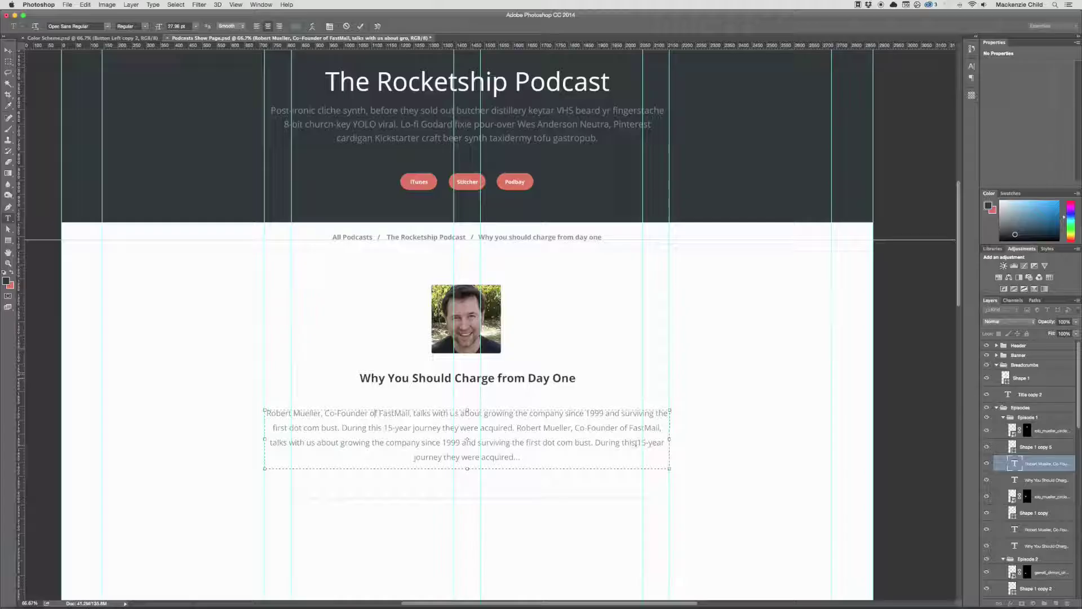
mouse_move(670, 439)
left_mouse_down()
mouse_move(642, 441)
mouse_move(657, 439)
left_mouse_up()
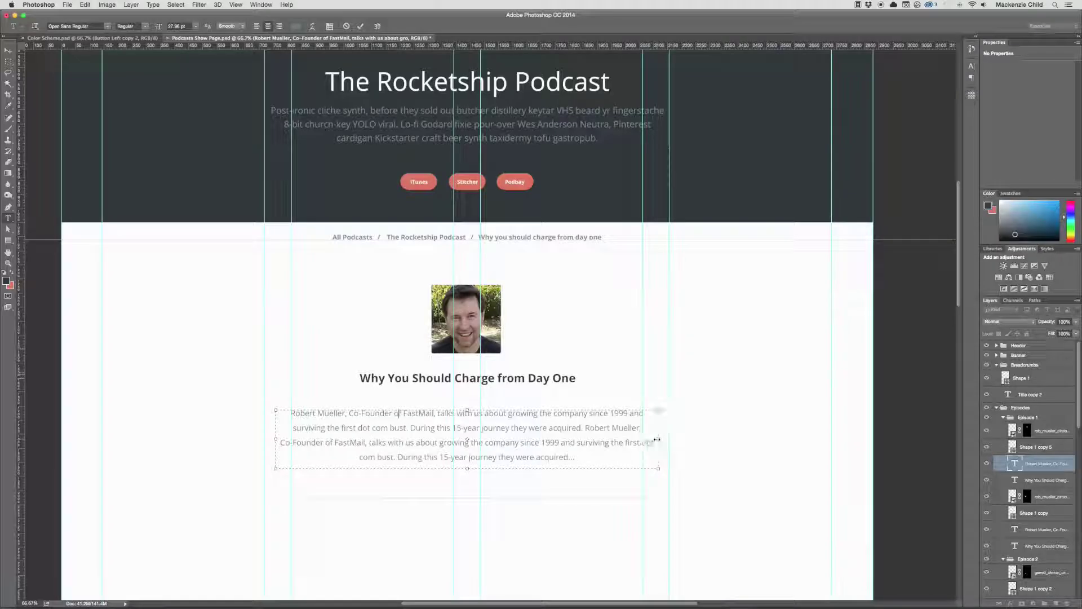
key("super+Return")
key("v")
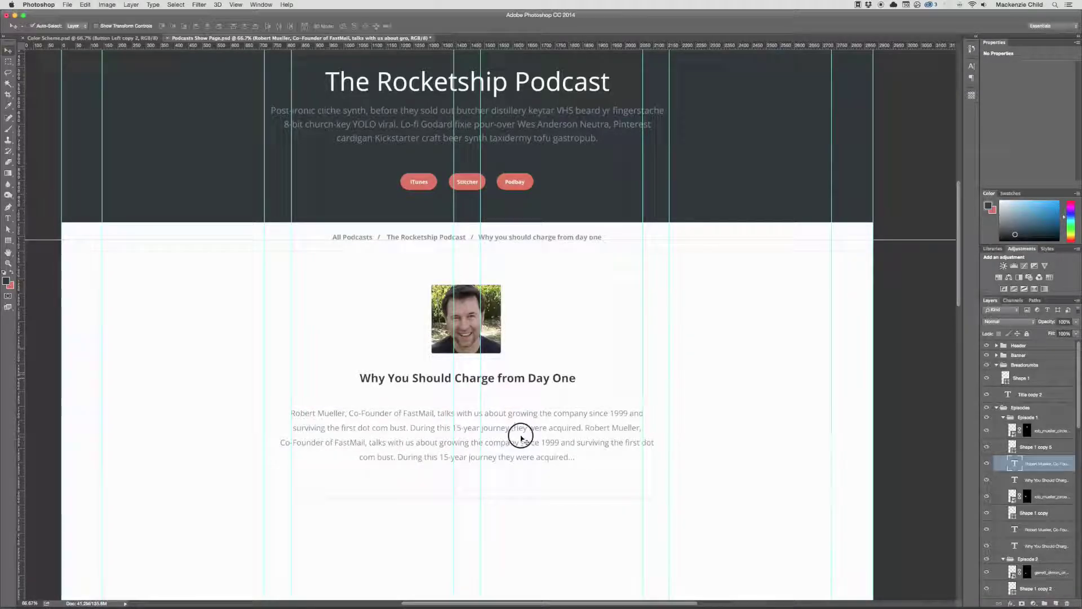
- Move the description up directly beneath the title and shift both texts slightly down from the photo
left_click_drag(520, 437, 522, 421)
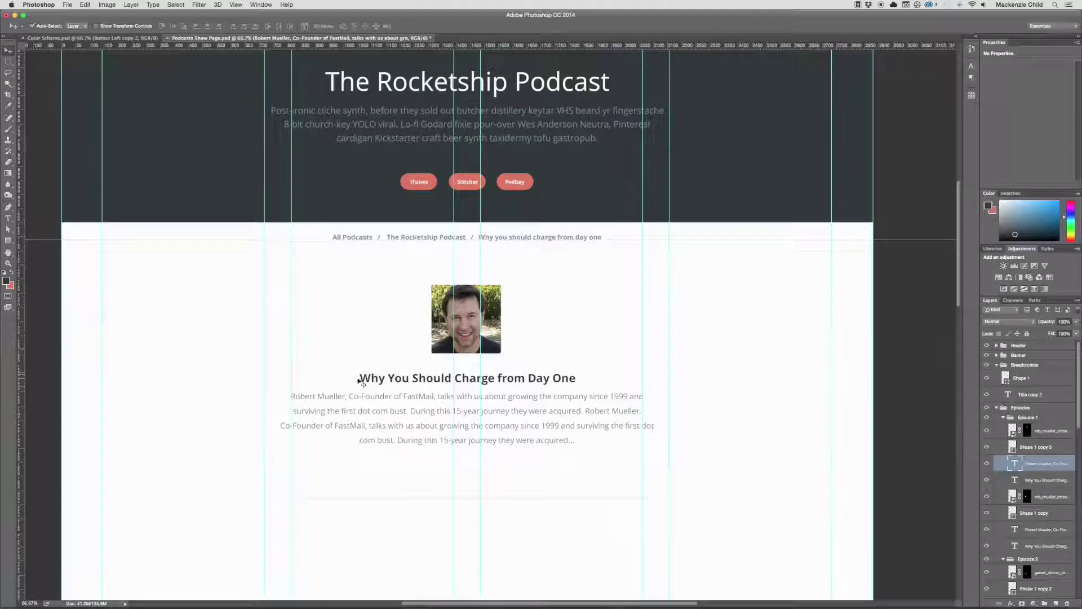
left_click_drag(337, 373, 417, 384)
left_click(325, 391)
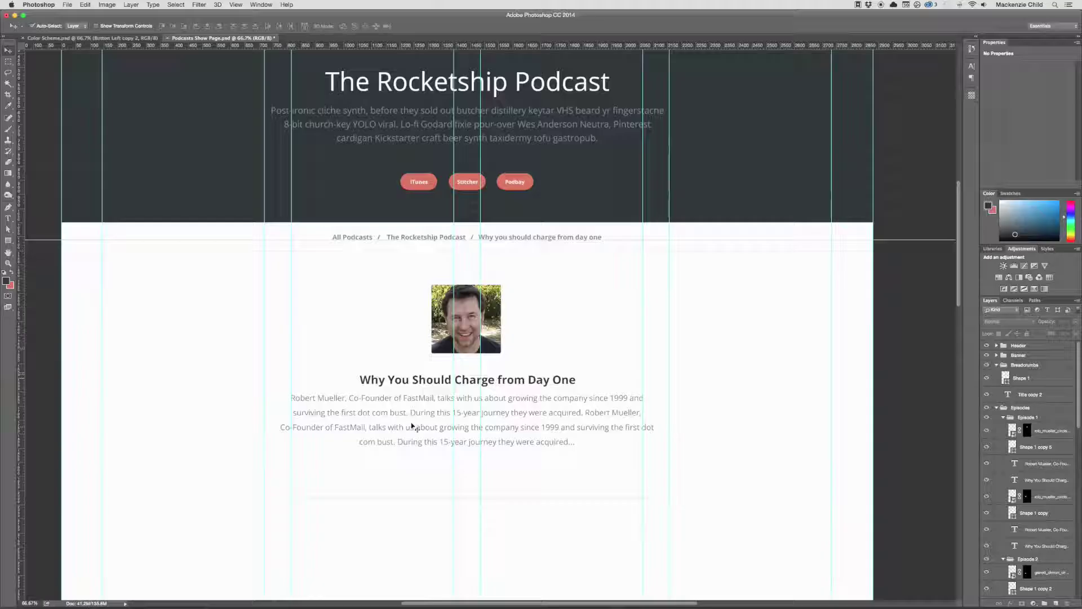
left_click(412, 425)
scroll(438, 472, "down", 2)
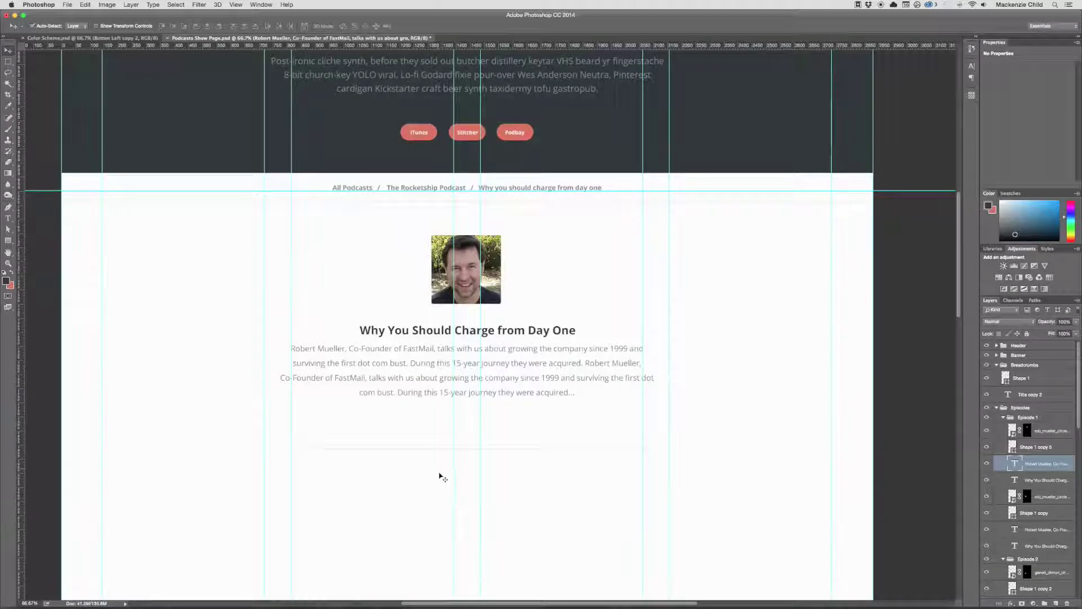
- Stretch the divider below the description across the full page width and move it further down
left_click(386, 437)
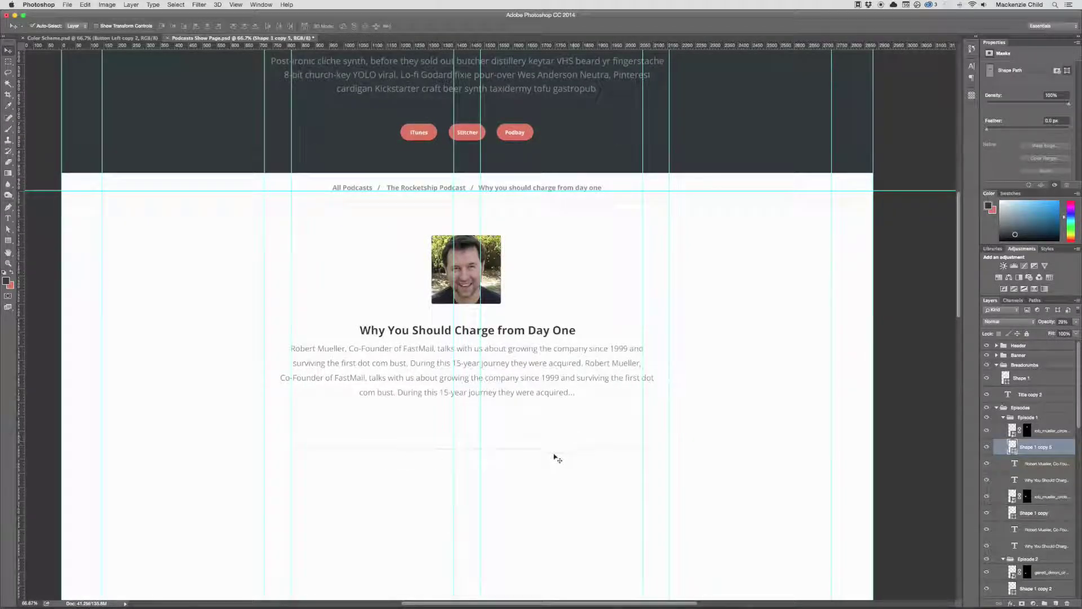
key("super+t")
left_click_drag(651, 449, 875, 450)
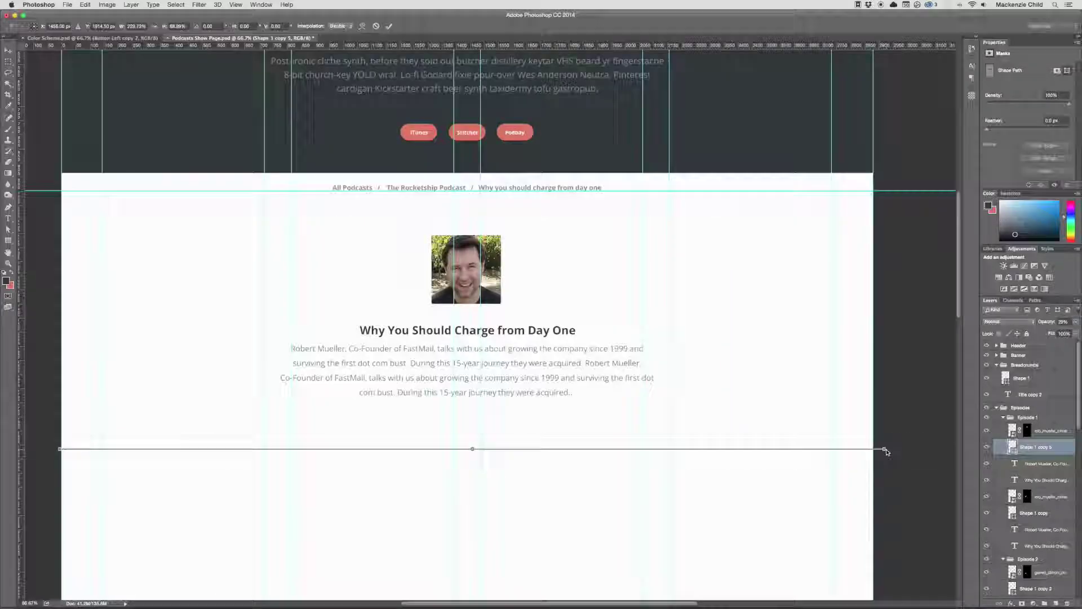
key("super+minus")
key("Return")
key("super+semicolon")
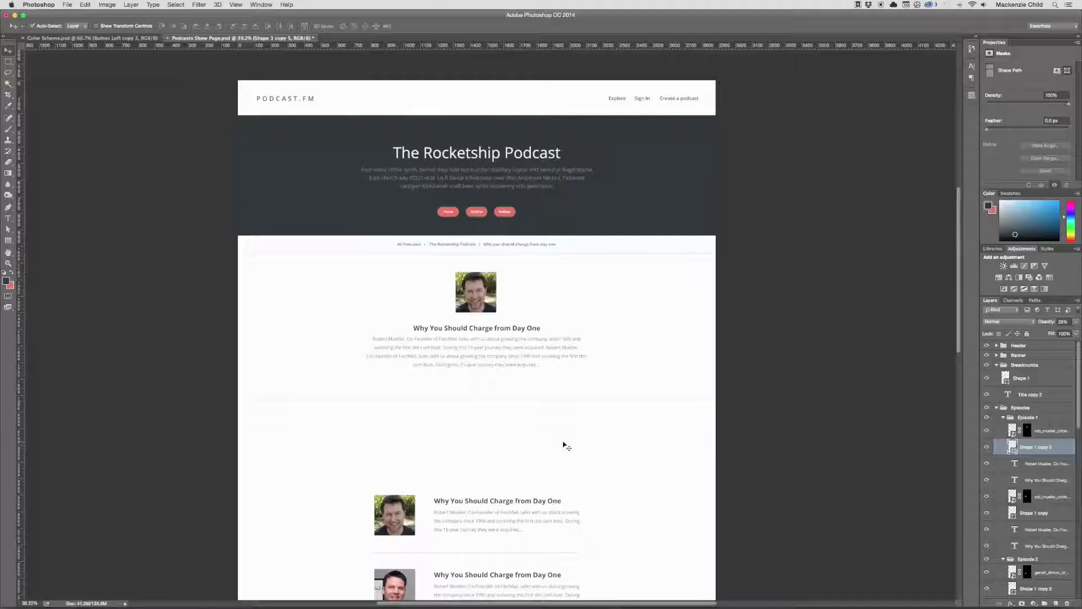
key("shift+Down")
key("shift+Down")
key("shift+Down")
key("shift+Down")
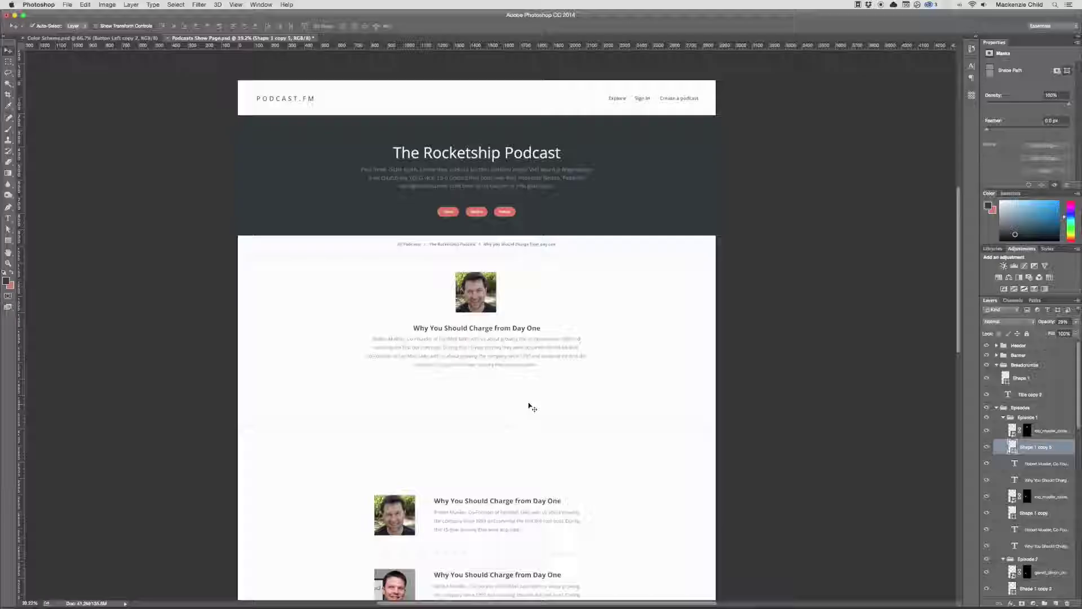
- Draw a rounded rectangle about 1247 by 72 px with 5 px corner radius between the inner guides below the description
scroll(532, 406, "up", 1)
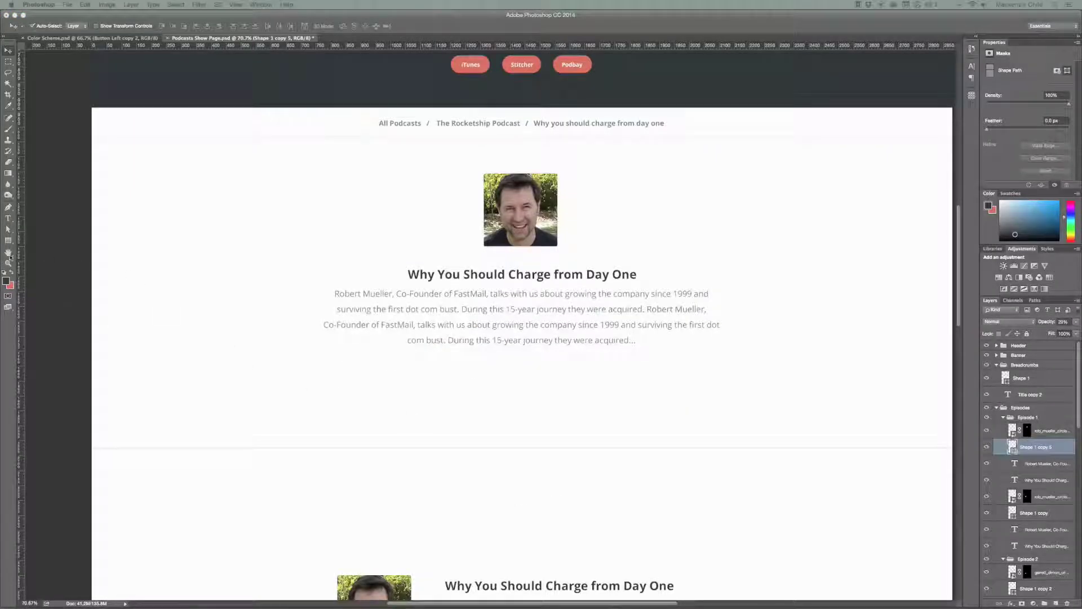
left_click(8, 241)
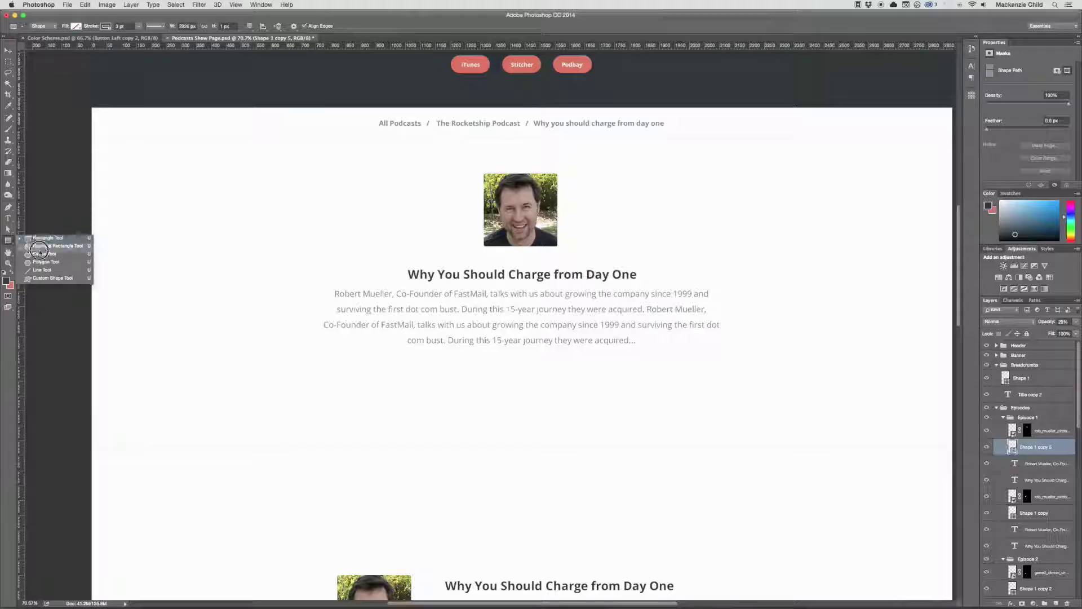
left_click(40, 249)
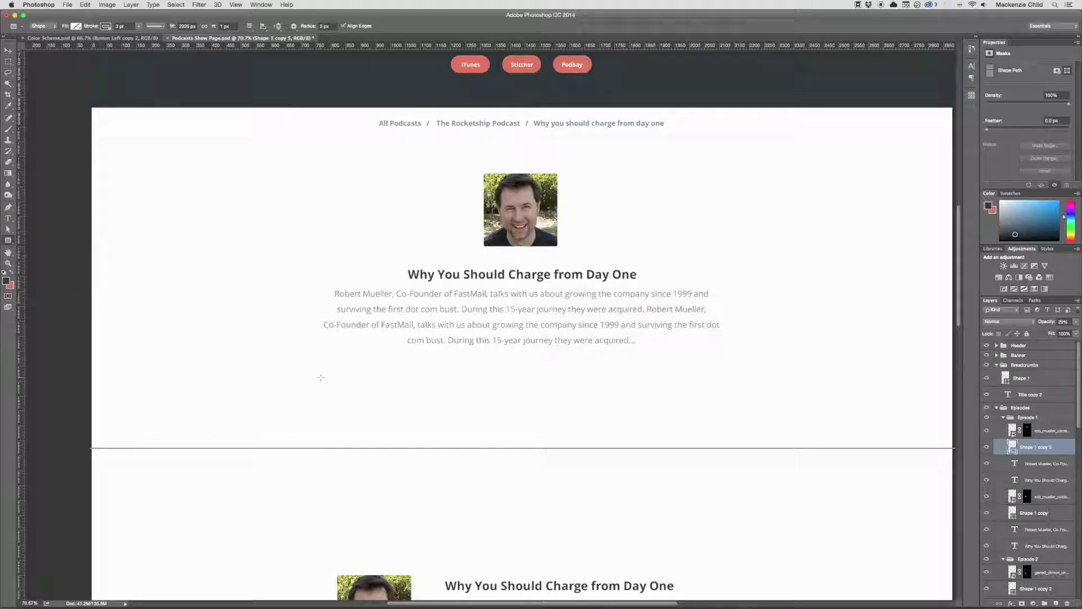
key("super+semicolon")
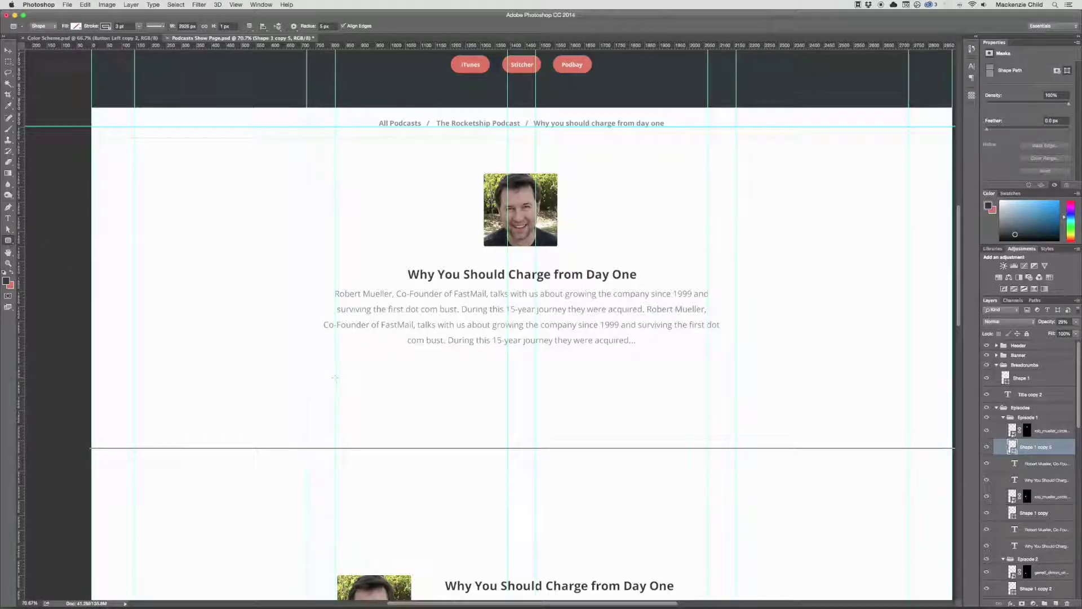
left_click_drag(335, 377, 707, 400)
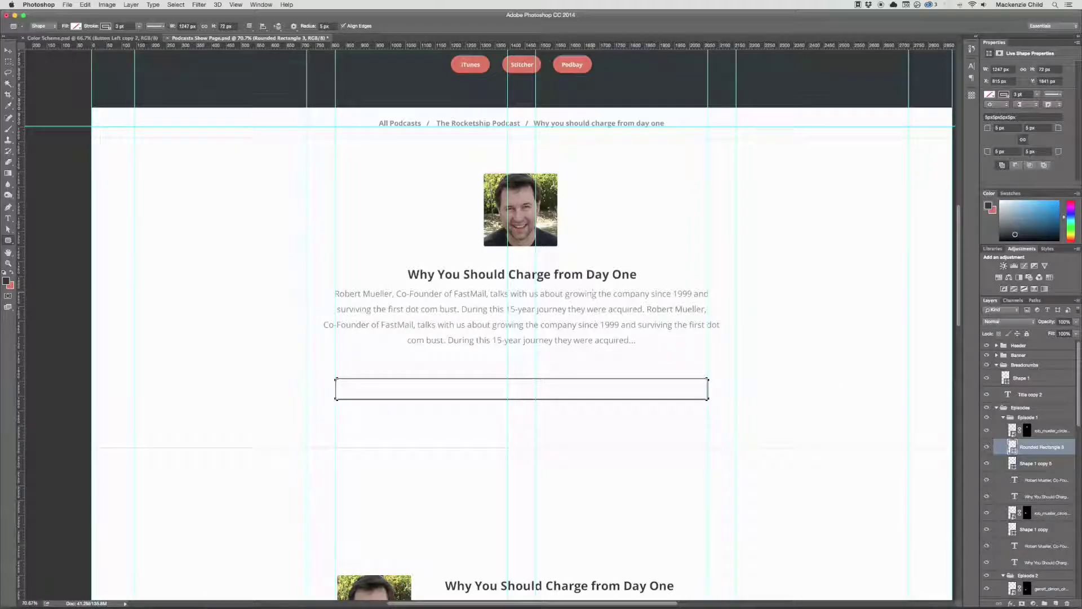
- Fill the rounded rectangle with the coral red of the banner buttons and remove its stroke
left_click(76, 26)
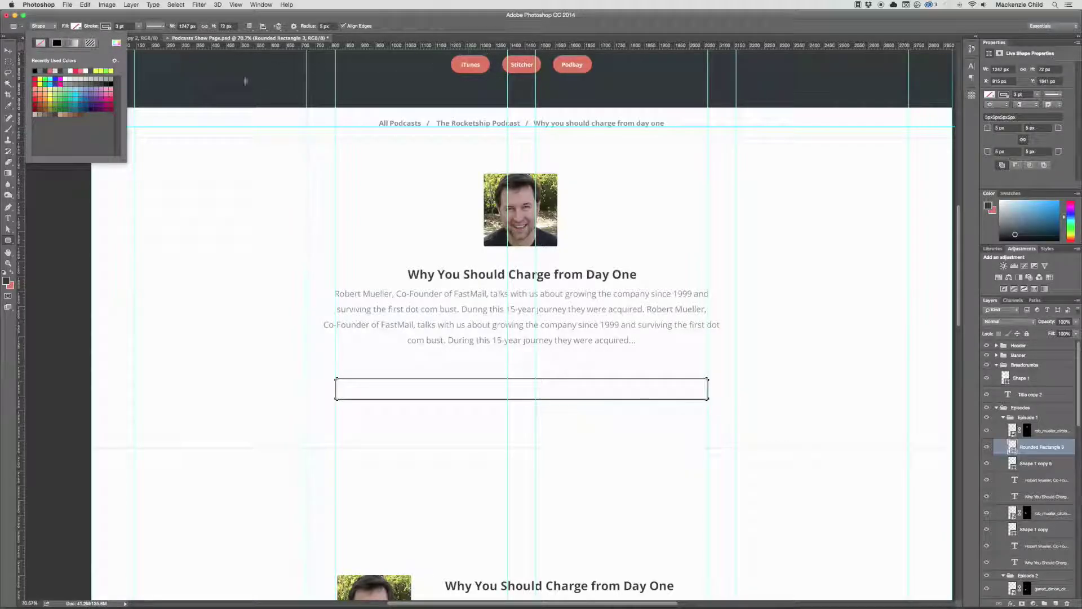
left_click(55, 70)
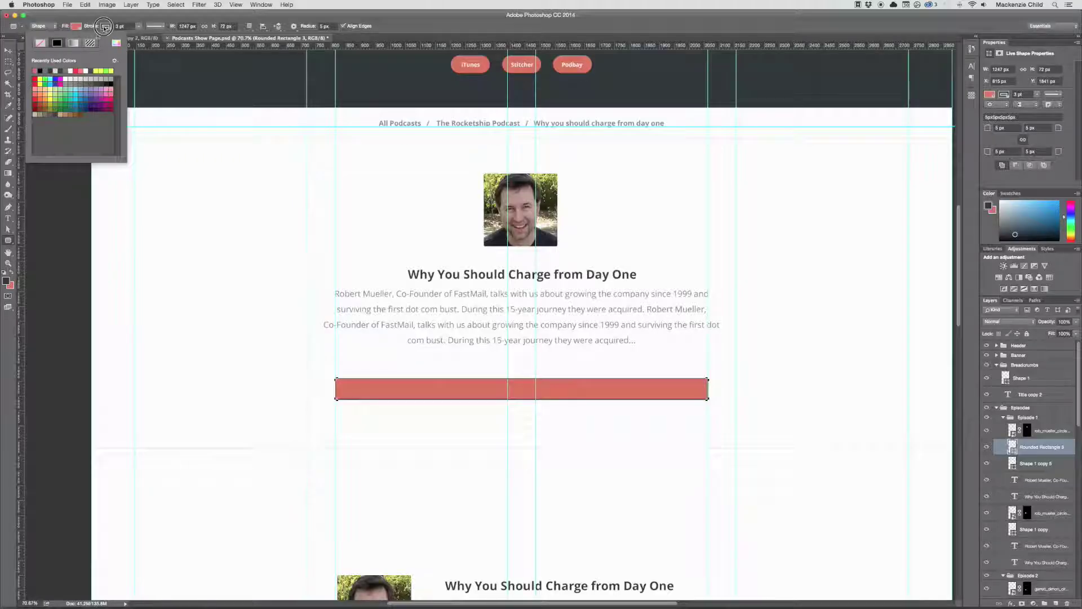
left_click(69, 43)
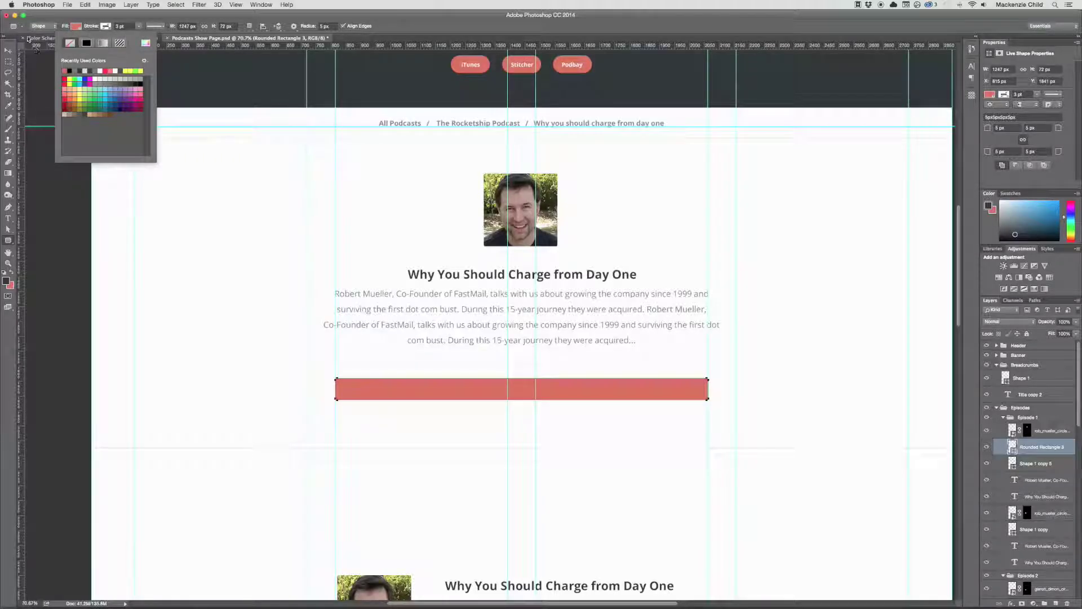
left_click(75, 23)
- Move the coral bar slightly down between the description and the full-width divider
left_click(8, 50)
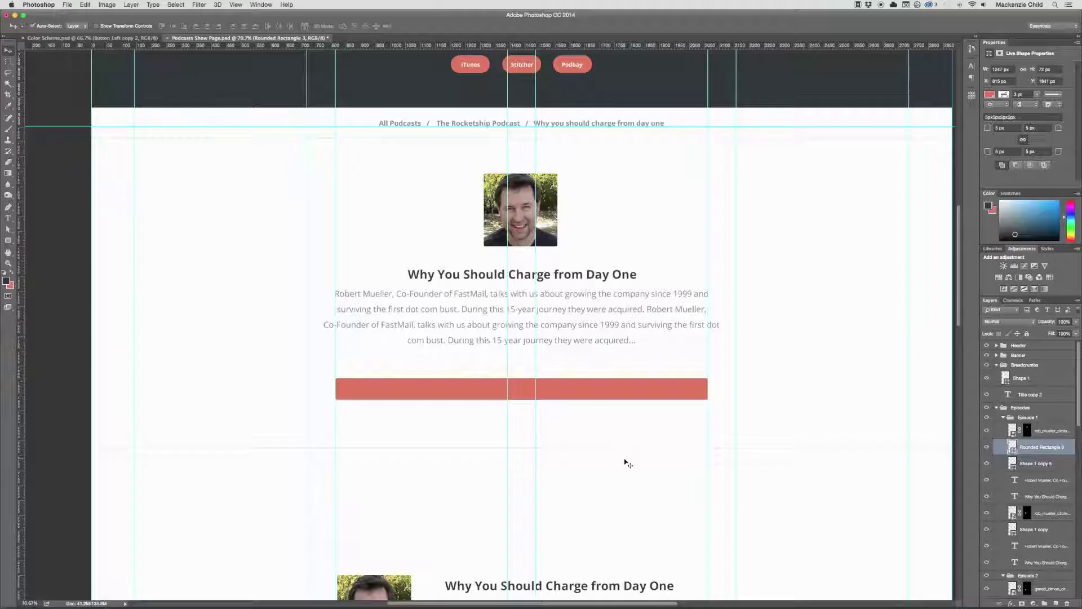
left_click_drag(611, 384, 611, 390)
left_click(639, 369)
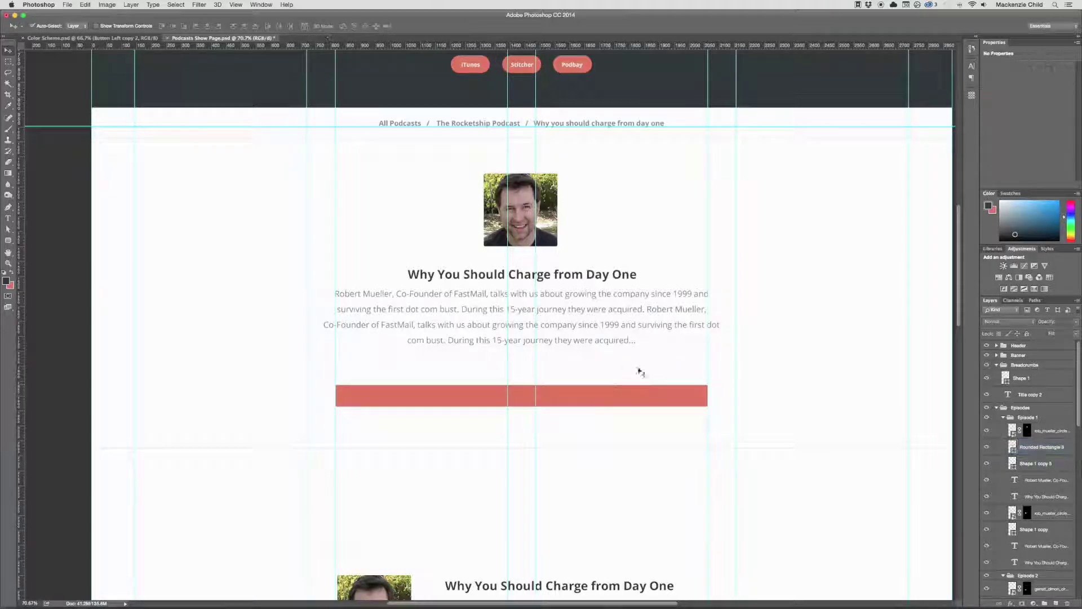
left_click(708, 423)
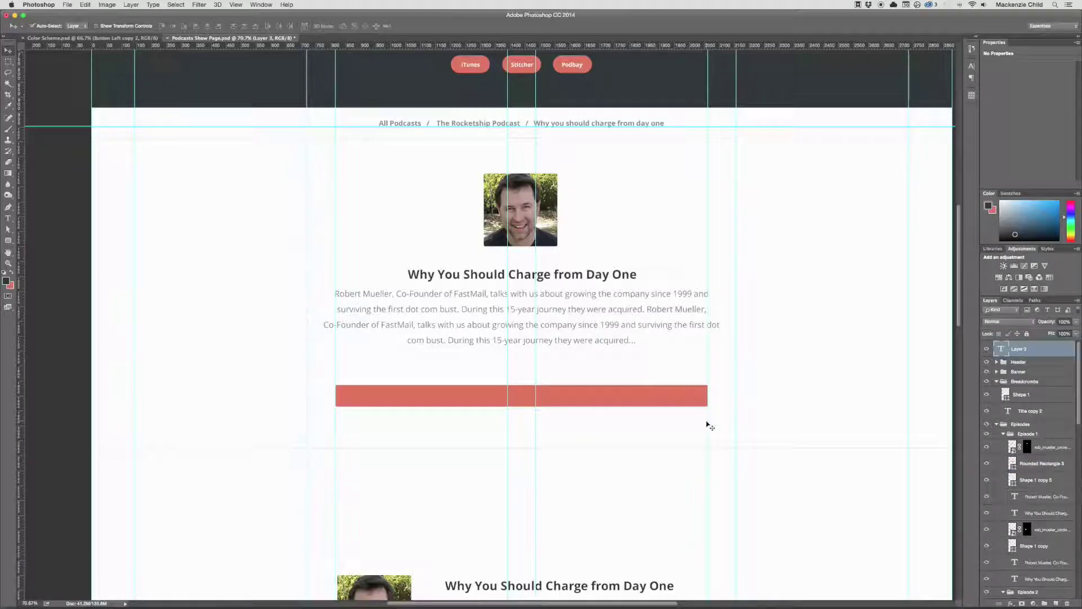
- Find the Entypo.psd icon file with a system-wide search and open it
key("super+space")
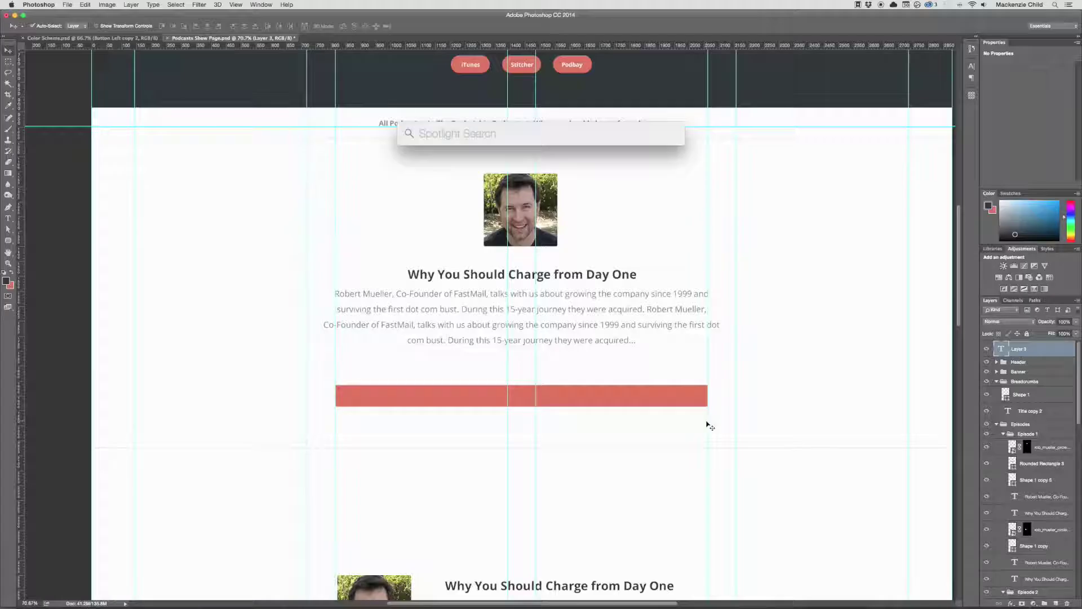
type("entypo.p")
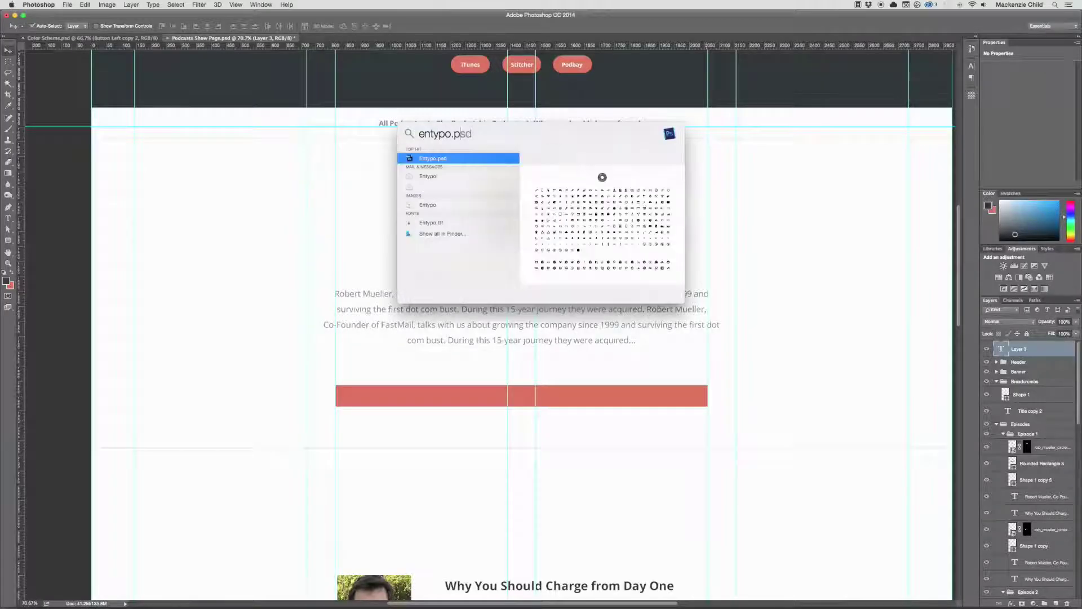
key("Return")
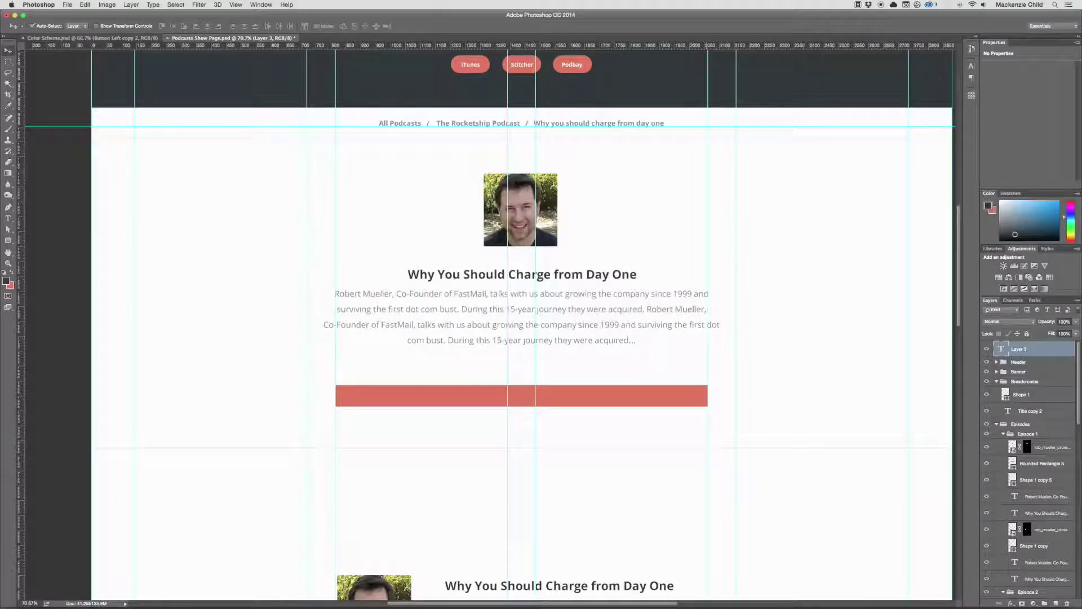
key("z")
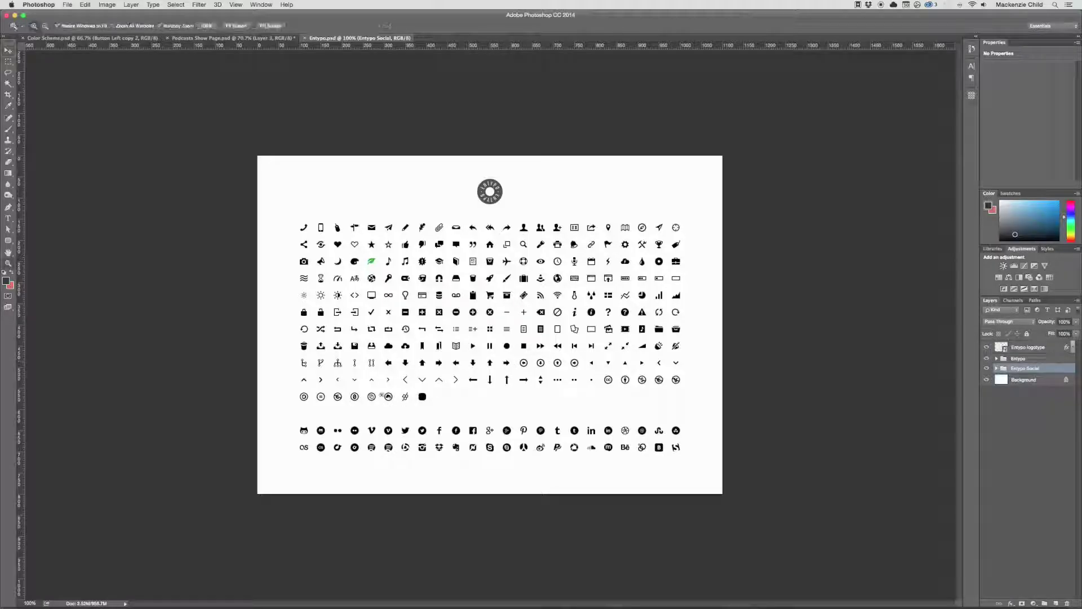
- Copy the play icon from the icon sheet into the podcast page, resized at the start of the coral bar
left_click(397, 387)
left_click_drag(397, 388, 427, 379)
key("v")
left_click_drag(704, 299, 526, 380)
left_click(437, 353)
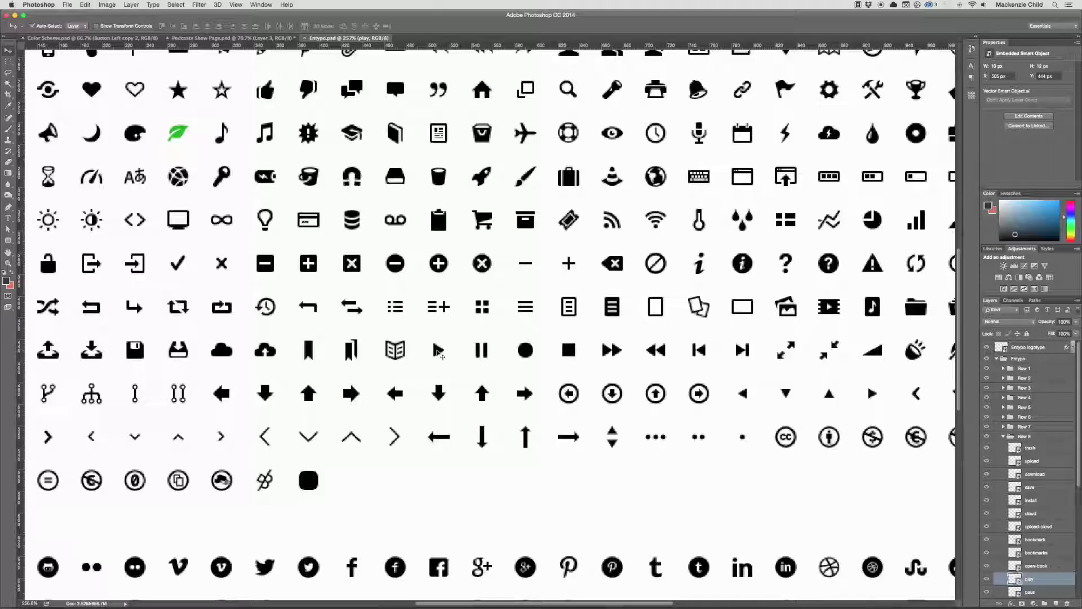
left_click_drag(439, 353, 345, 395)
key("super+t")
key("Return")
left_click(375, 420)
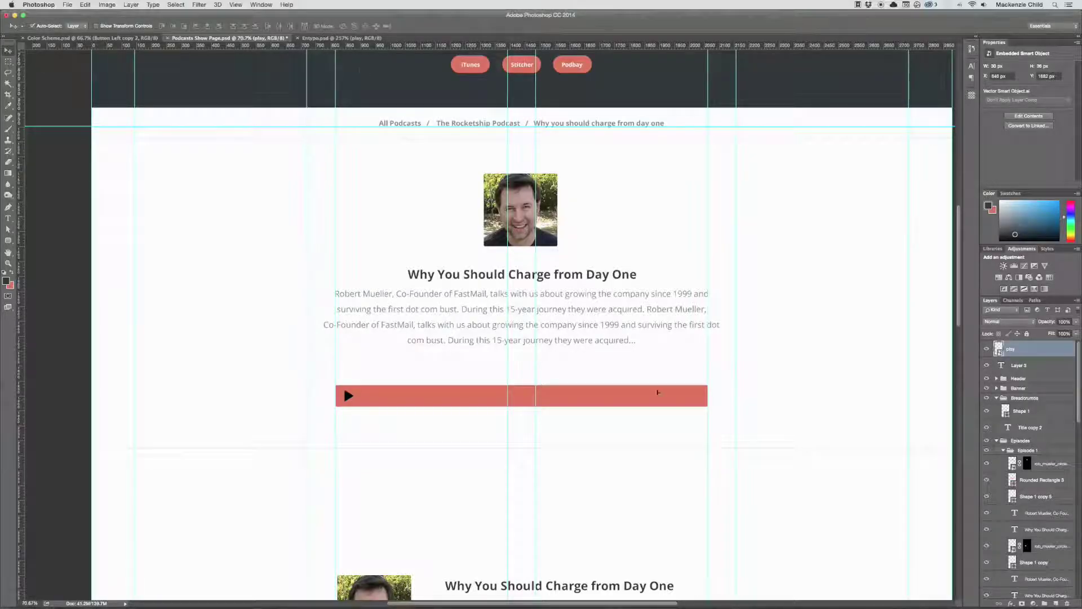
- Copy the sound icon from the icon sheet into the podcast page, rotated 45°, near the far end of the coral bar
left_click(339, 38)
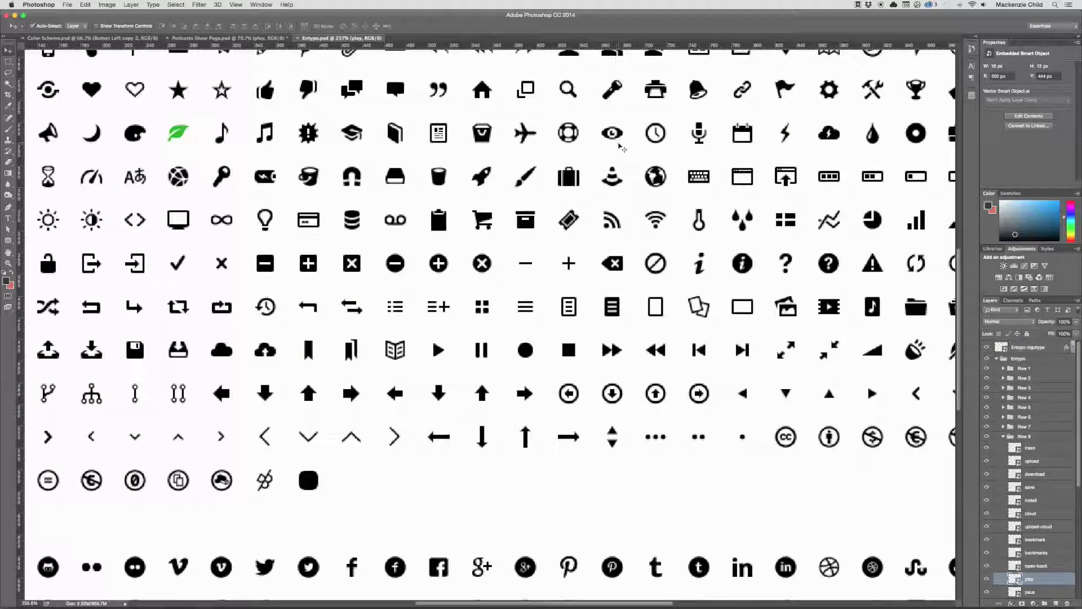
key("super+minus")
left_click(826, 351)
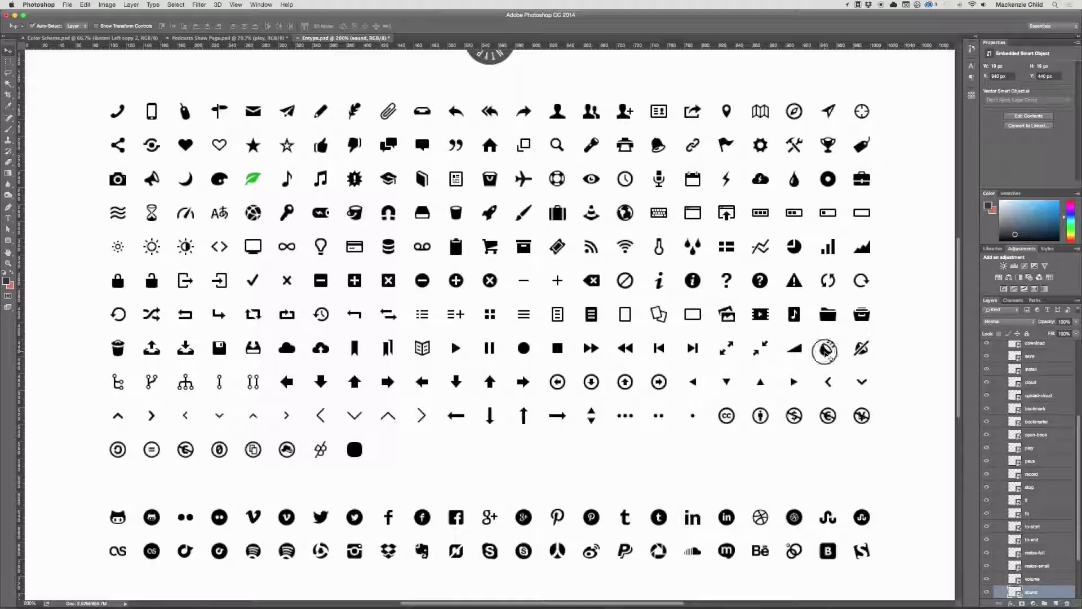
left_click_drag(826, 353, 685, 425)
key("Return")
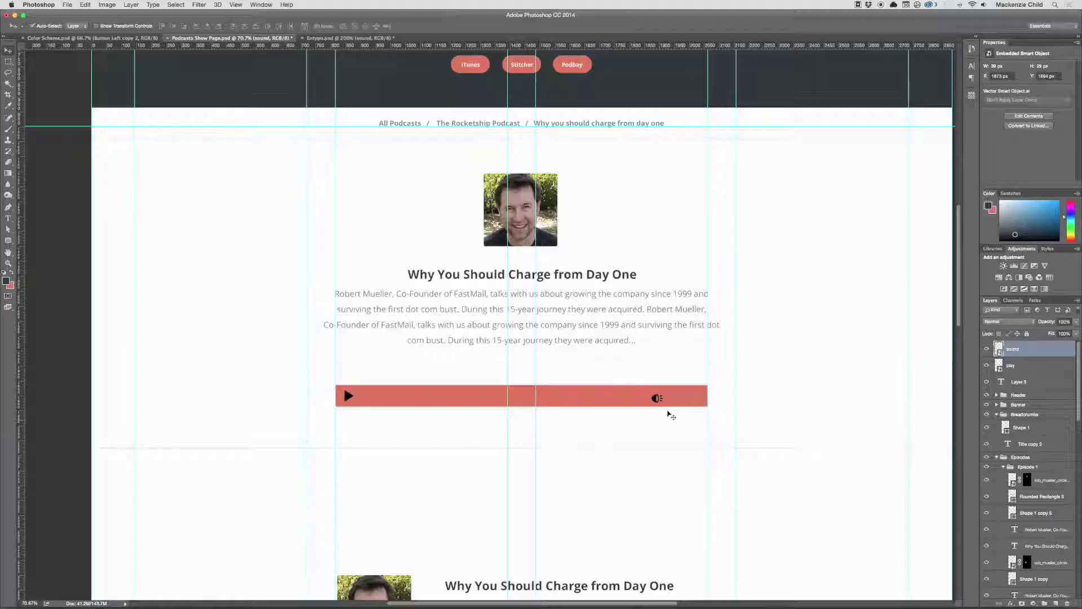
left_click_drag(656, 398, 677, 398)
- Shrink the play icon to about 25 by 27 px, centred vertically in the coral bar
left_click(365, 420)
key("z")
left_click_drag(359, 420, 401, 411)
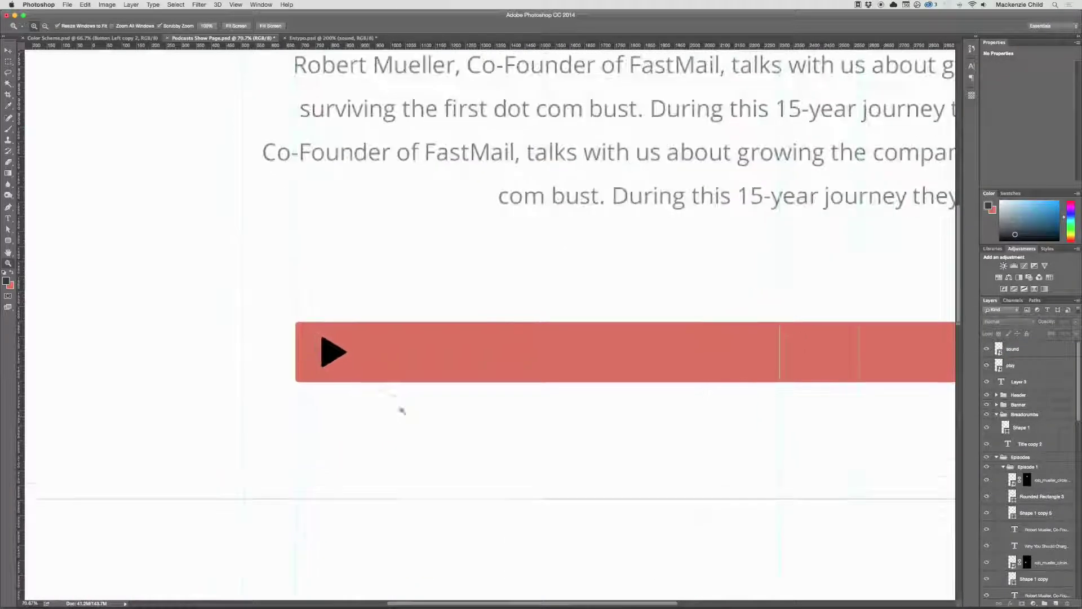
key("v")
mouse_move(334, 355)
left_mouse_down()
mouse_move(361, 366)
mouse_move(342, 365)
left_mouse_up()
key("super+t")
key("Return")
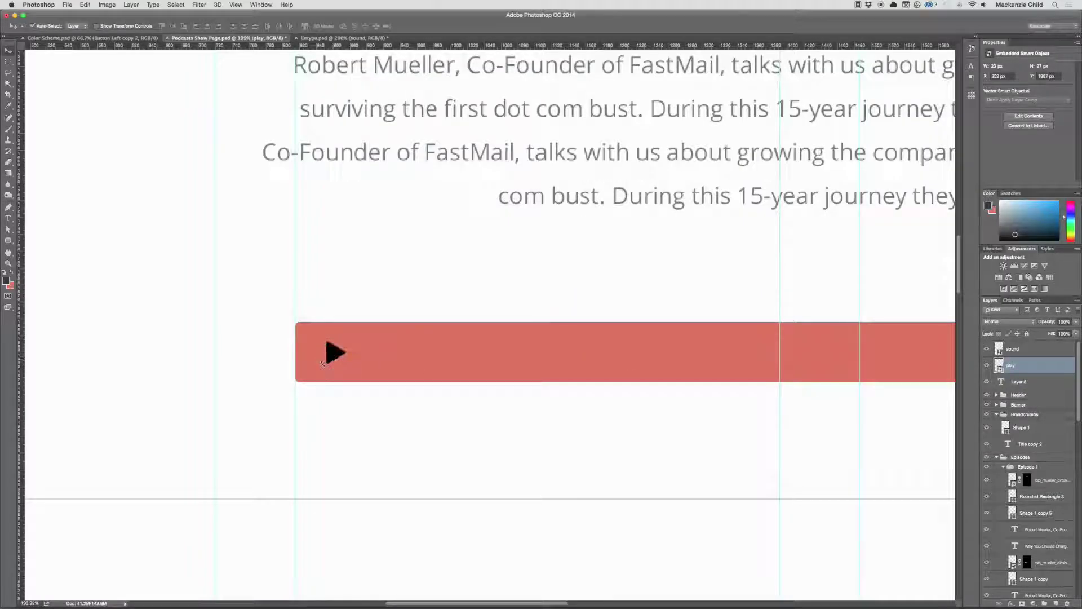
- Apply a white Color Overlay at 100% opacity to the play icon
double_click(1048, 368)
left_click(743, 192)
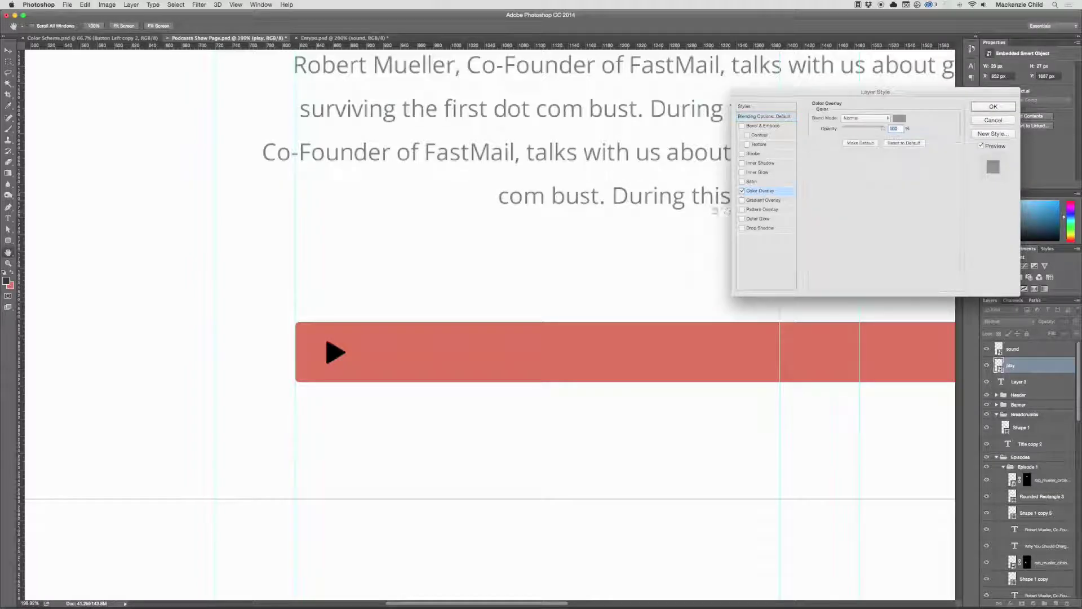
left_click(899, 118)
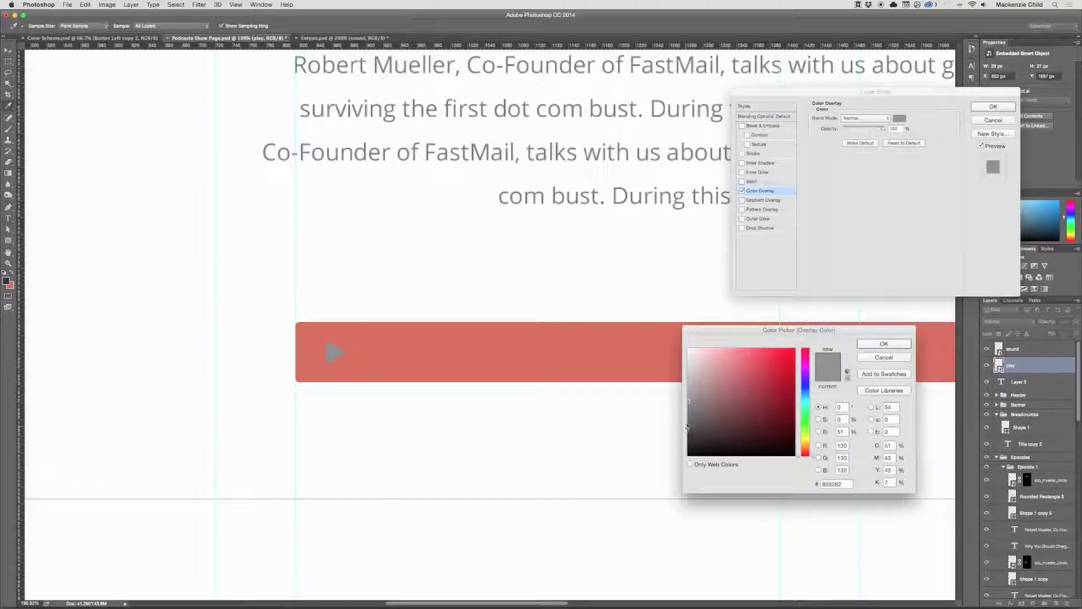
left_click_drag(687, 427, 687, 347)
key("Return")
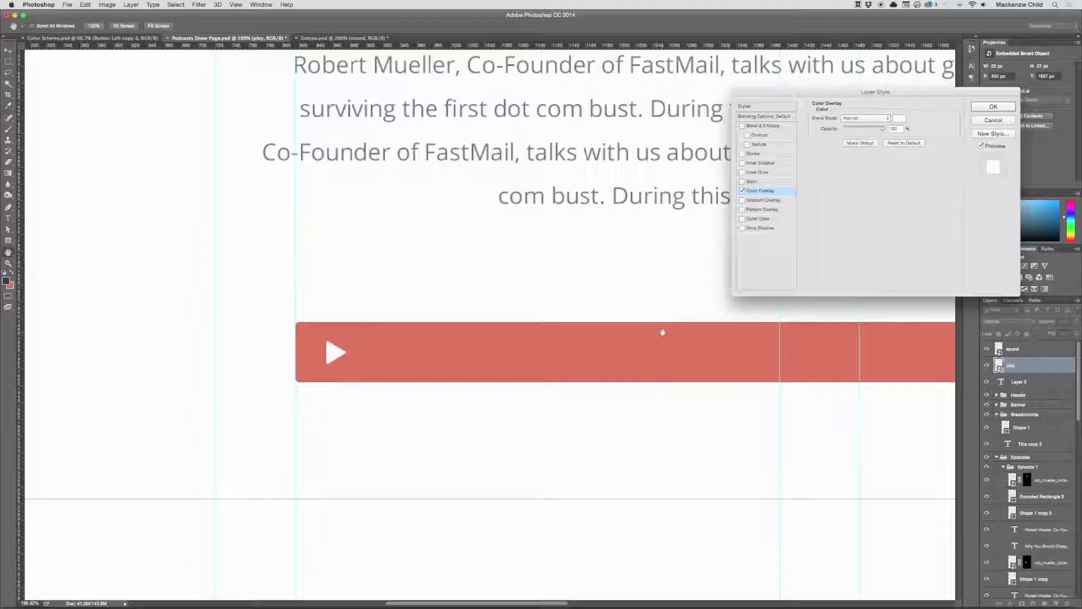
key("Return")
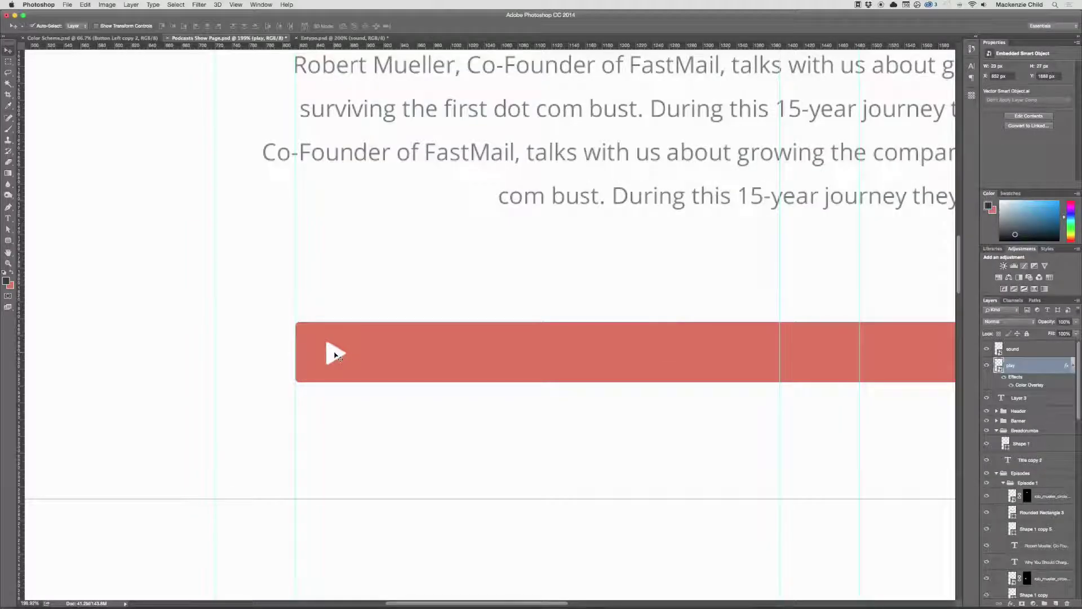
- Duplicate the coral bar and shrink the copy to a progress track about 1018 by 25 px beside the play icon
left_click_drag(598, 386, 437, 373)
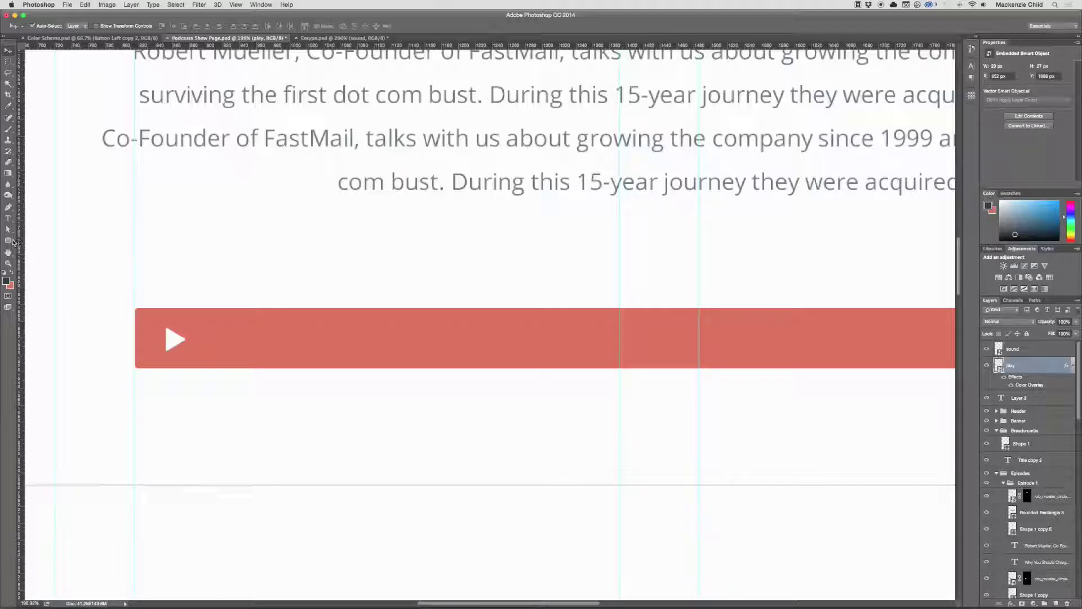
left_click(12, 241)
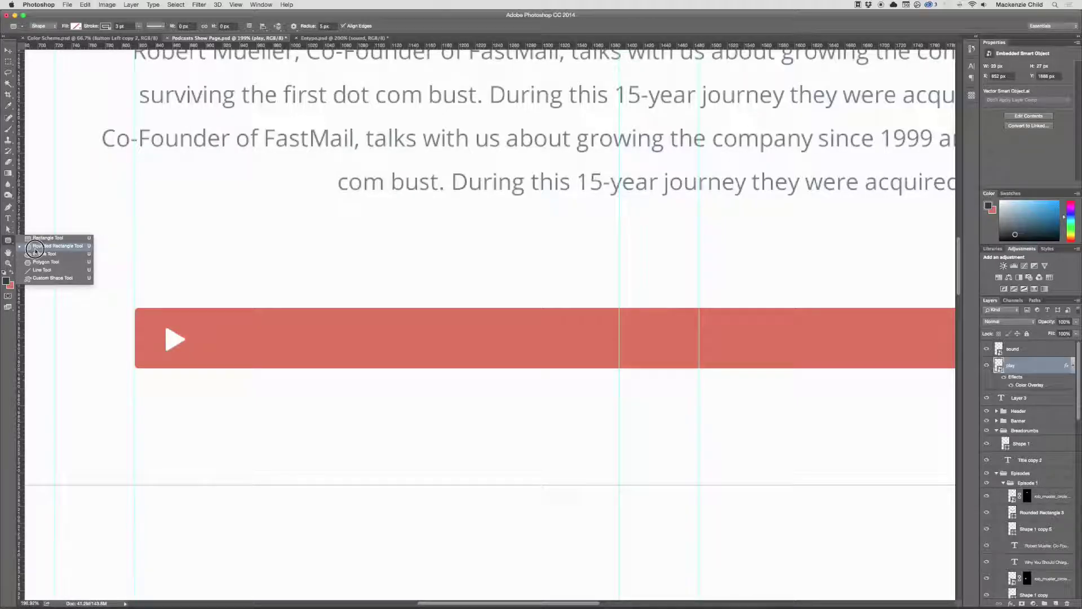
left_click(34, 248)
key("v")
left_click(464, 333)
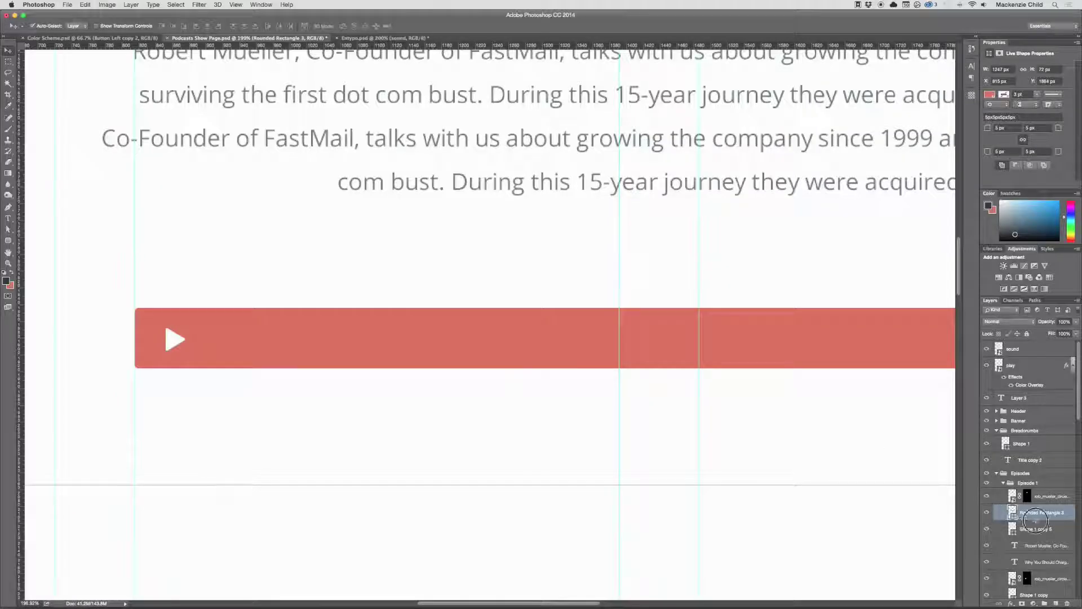
key("super+j")
key("super+t")
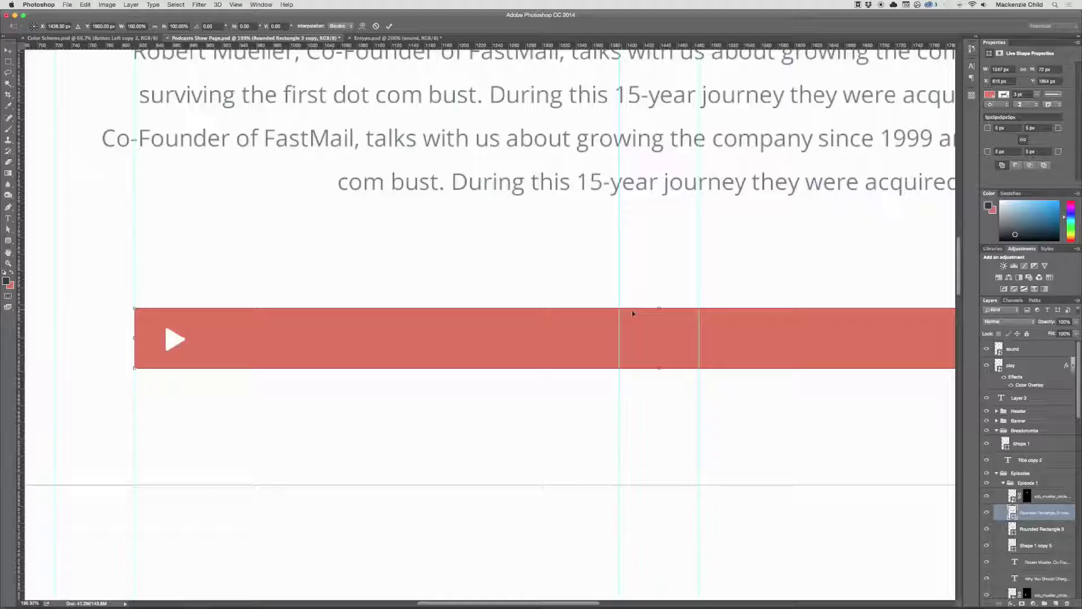
left_click_drag(657, 307, 654, 350)
left_click_drag(133, 357, 259, 343)
key("Return")
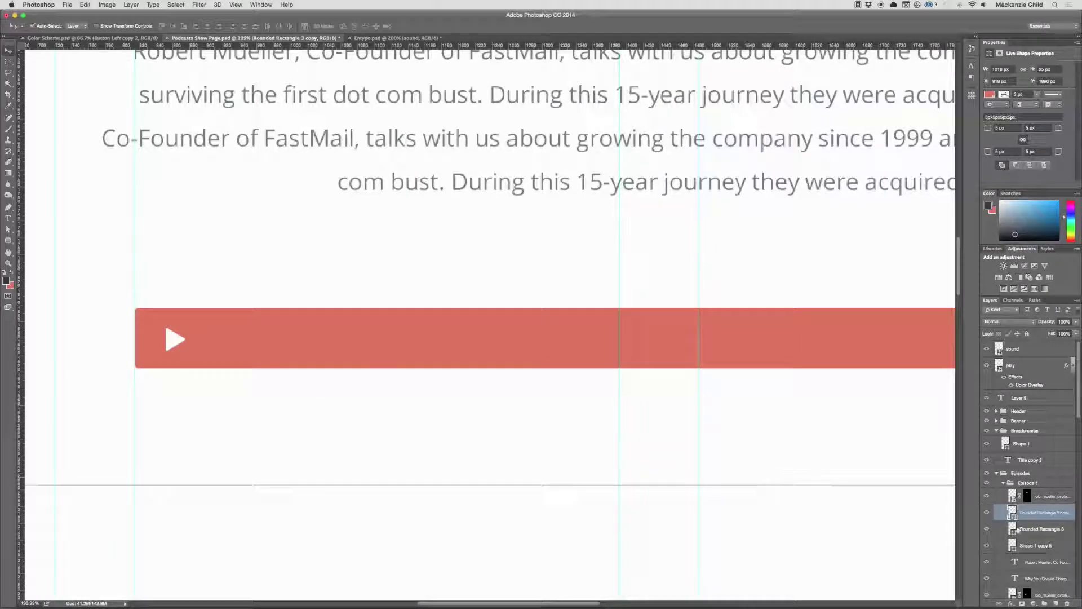
- Fill the progress track with the darker red a94e39
double_click(1014, 515)
mouse_move(769, 395)
left_mouse_down()
mouse_move(683, 342)
mouse_move(734, 390)
mouse_move(755, 367)
mouse_move(760, 384)
left_mouse_up()
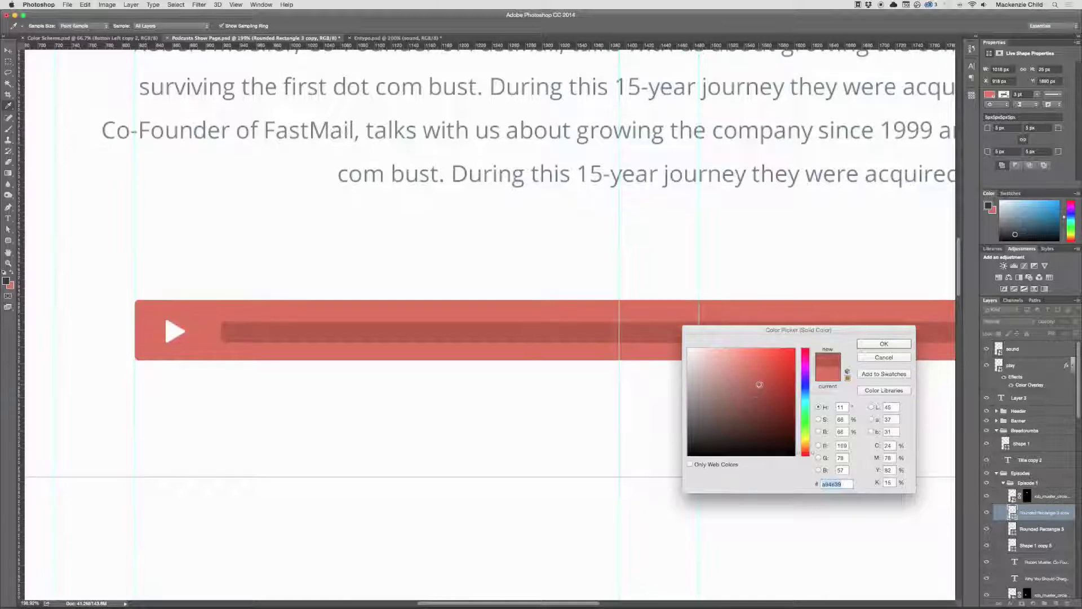
left_click(881, 343)
- Round the progress track's ends by setting all its corner radii to 12.5 px
scroll(638, 313, "right", 5)
key("super+1")
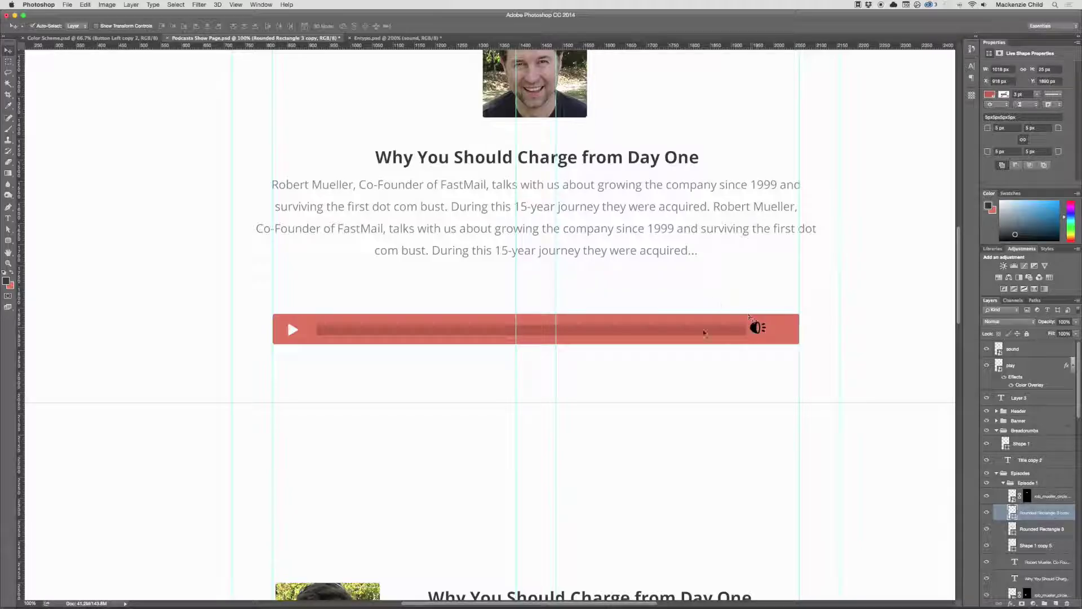
scroll(742, 321, "up", 5)
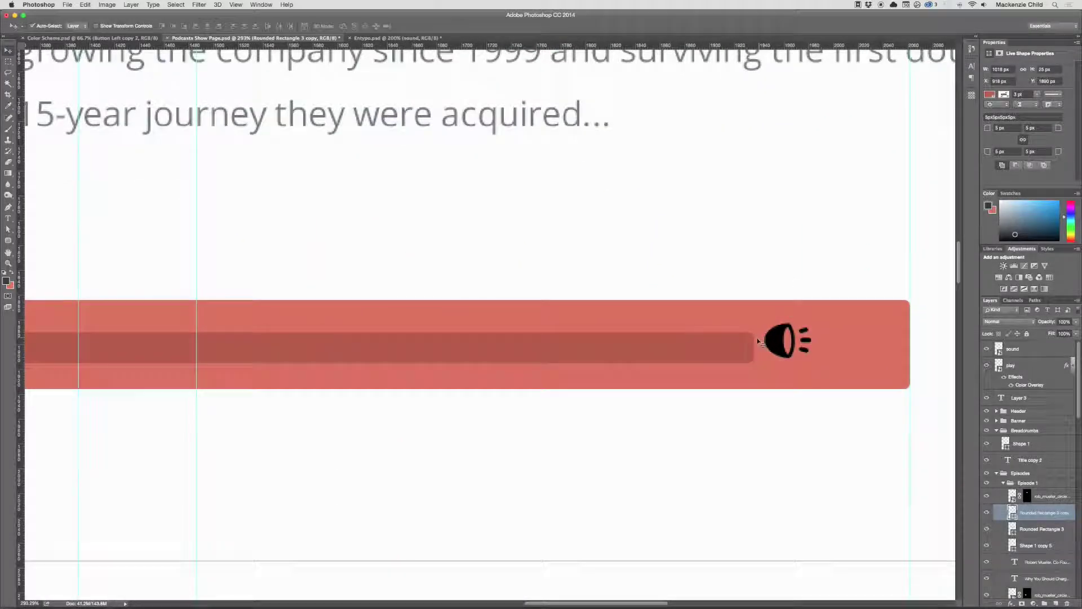
left_click_drag(1008, 127, 946, 127)
type("12.5")
key("Tab")
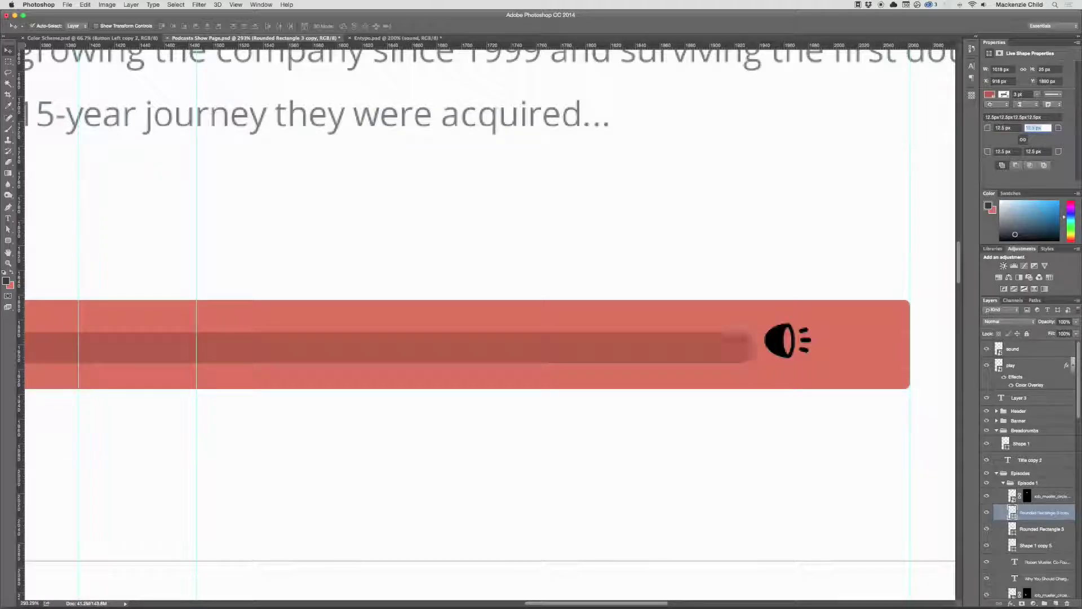
left_click(772, 256)
- Move the progress track slightly right, away from the play icon
key("super+minus")
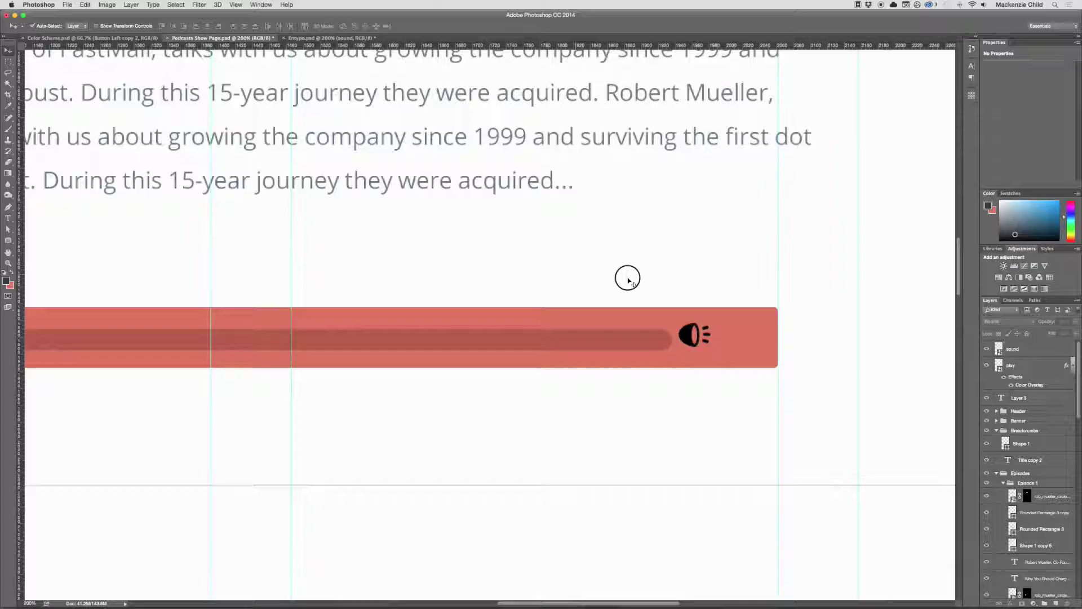
left_click_drag(628, 277, 849, 266)
left_click_drag(442, 308, 818, 298)
left_click(507, 314)
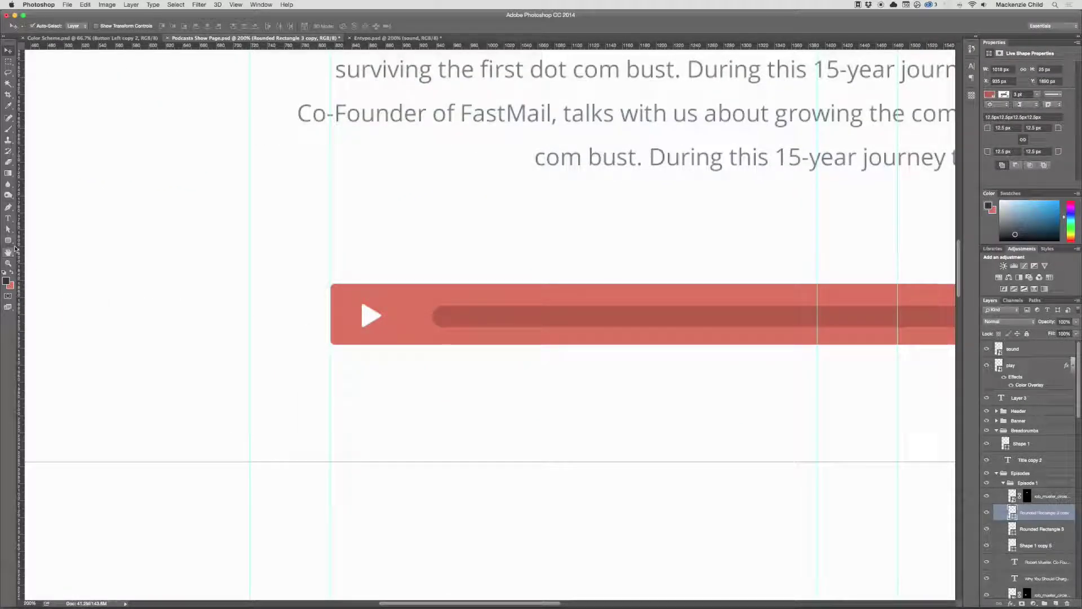
- Draw a 1 px vertical line about 74 px tall between the play icon and the progress track and fill it white
left_click(12, 243)
left_click_drag(12, 243, 42, 270)
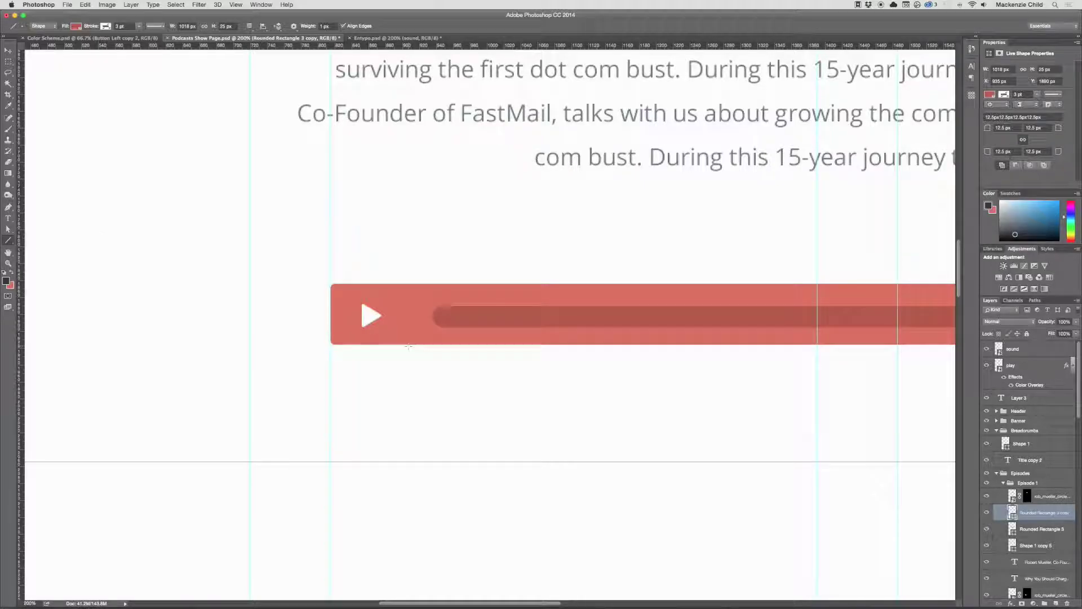
left_click_drag(406, 344, 407, 282)
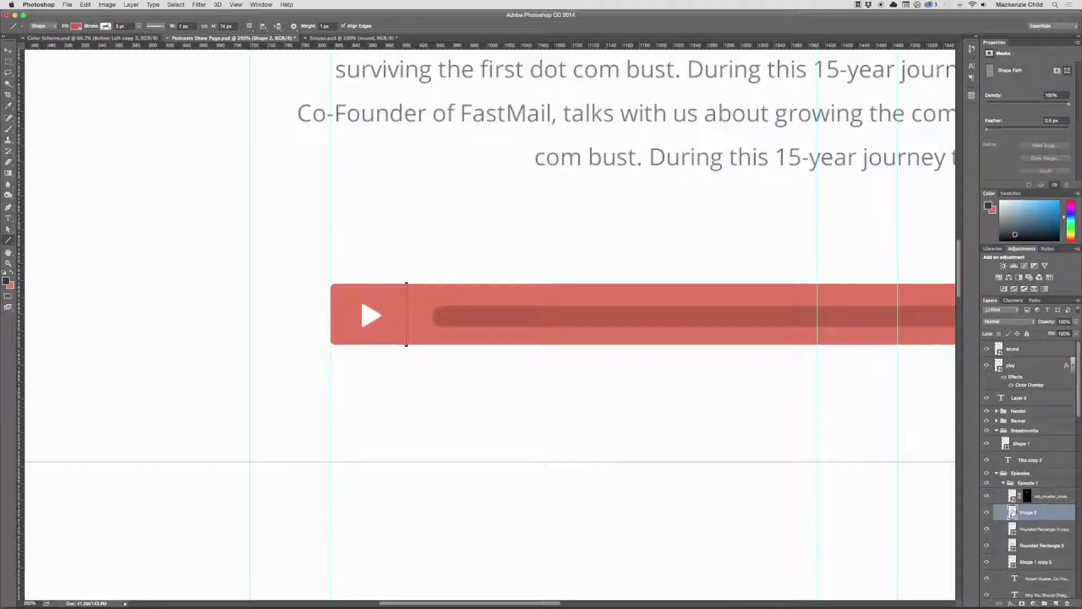
double_click(1012, 511)
left_click_drag(709, 362, 672, 328)
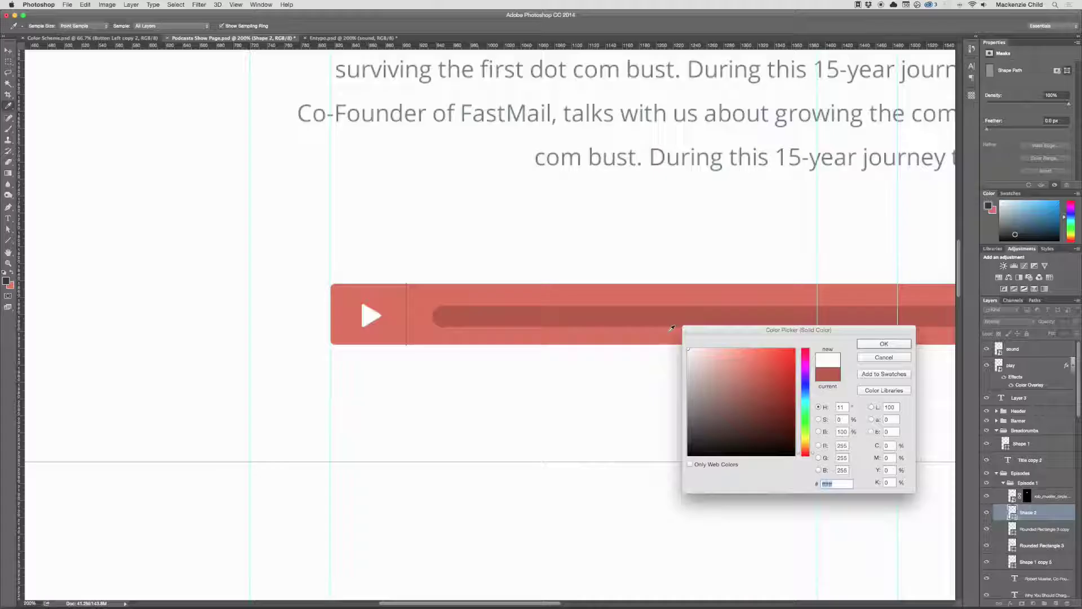
key("Return")
key("v")
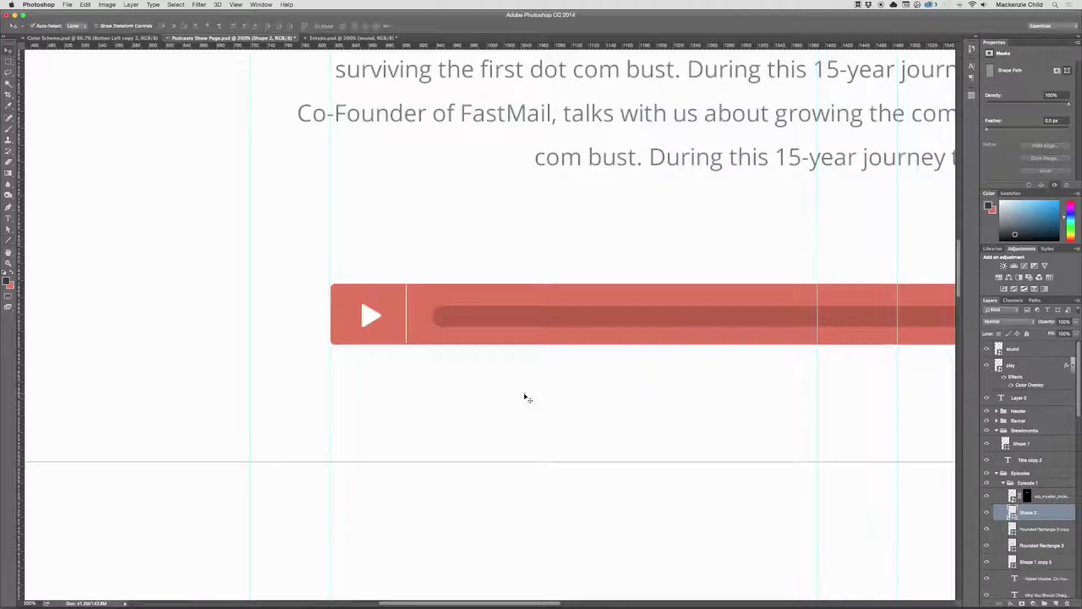
- Shorten the progress track from its far end to about 890 px wide, leaving room before the sound icon
left_click(603, 377)
left_click_drag(459, 335, 316, 399)
left_click(308, 379)
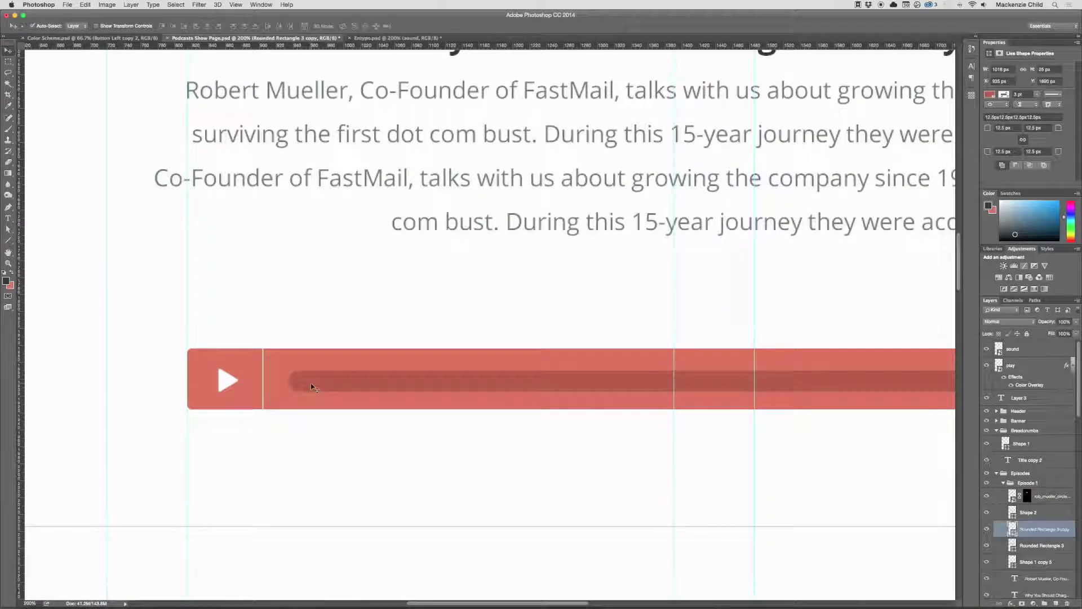
key("super+minus")
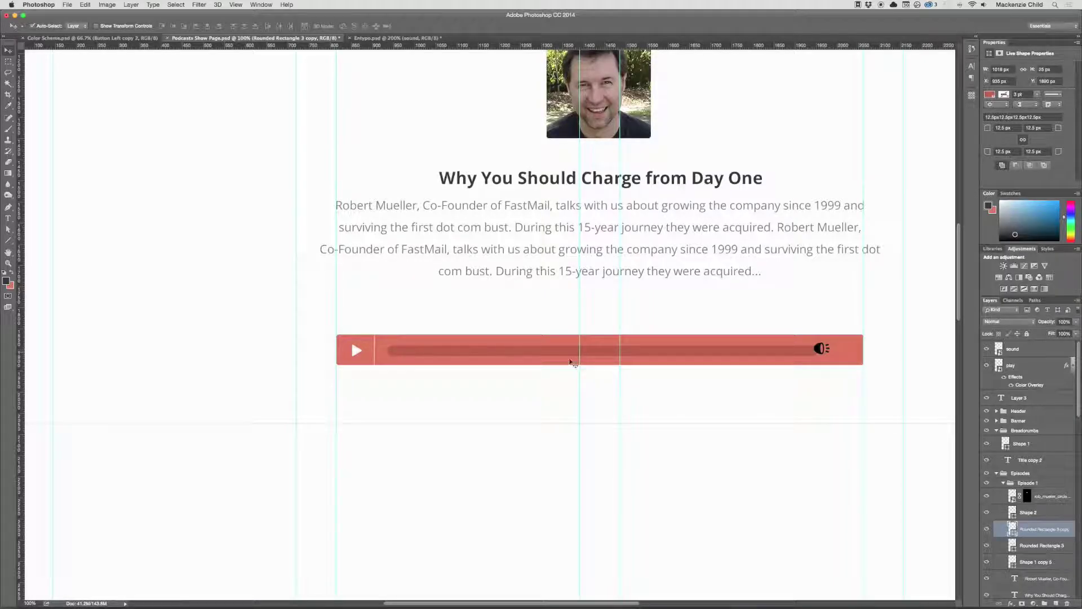
key("super+t")
left_click_drag(817, 350, 473, 358)
key("Return")
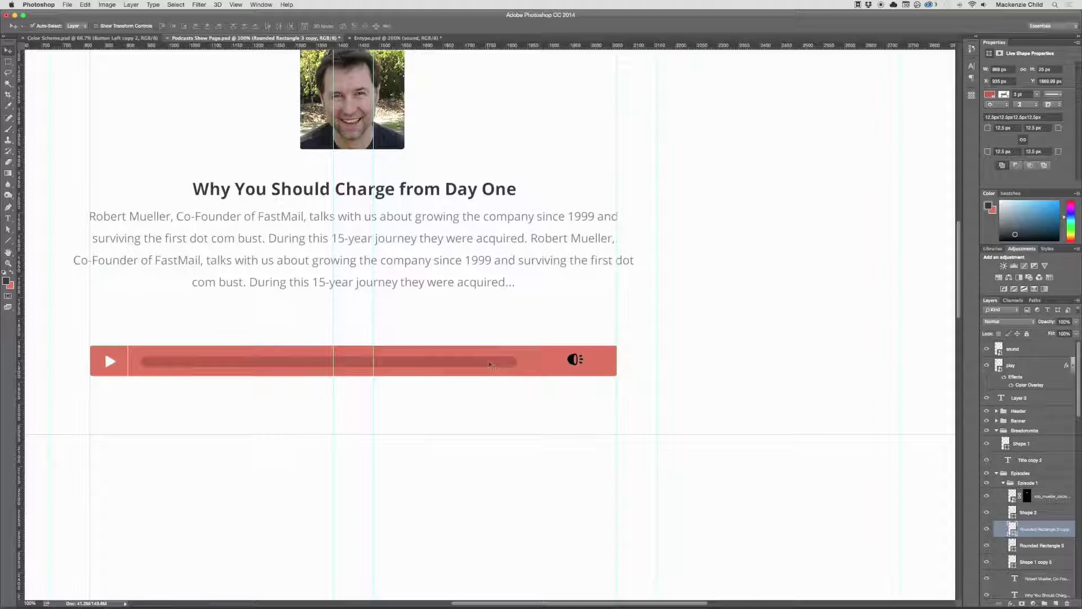
- Add a "00:00" time label and place it between the progress track and the sound icon
key("t")
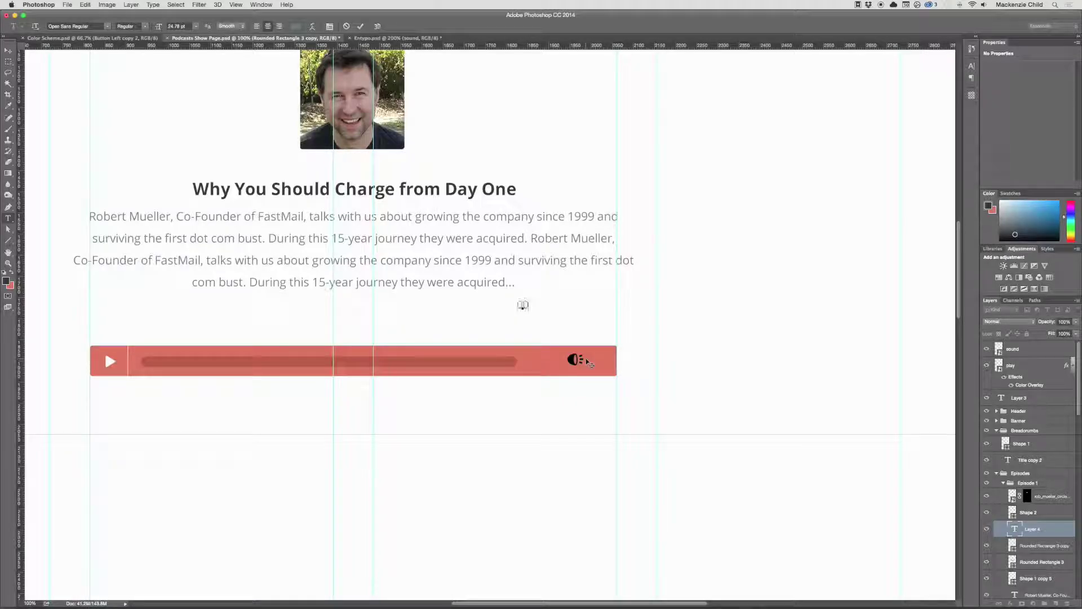
type(":00")
key("super+Return")
key("v")
left_click_drag(526, 309, 547, 363)
- Change the time label's text colour to white (ffffff)
key("t")
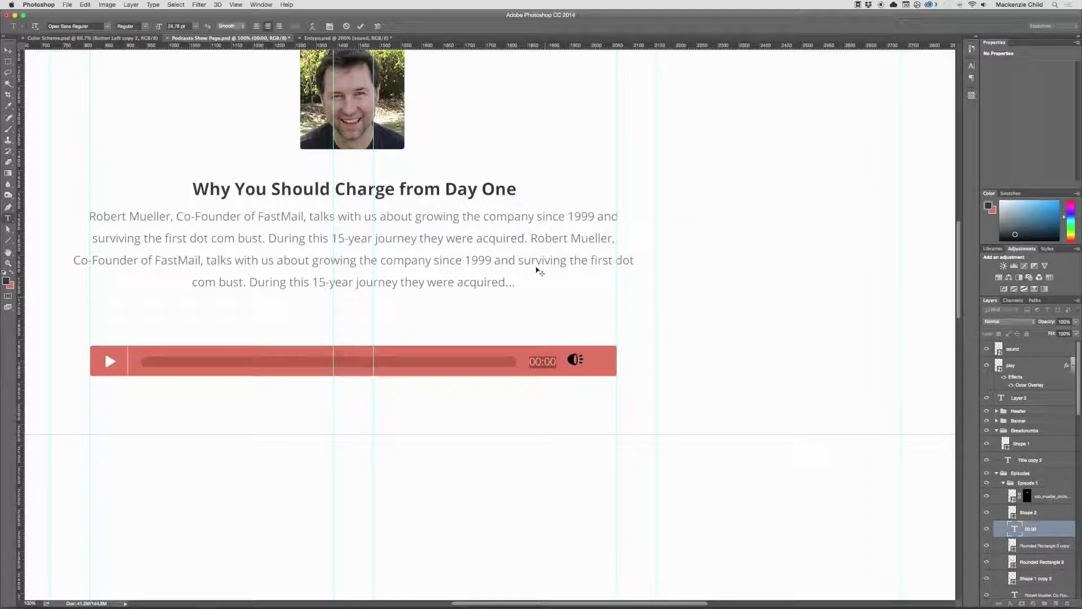
left_click(295, 27)
type("ffffff")
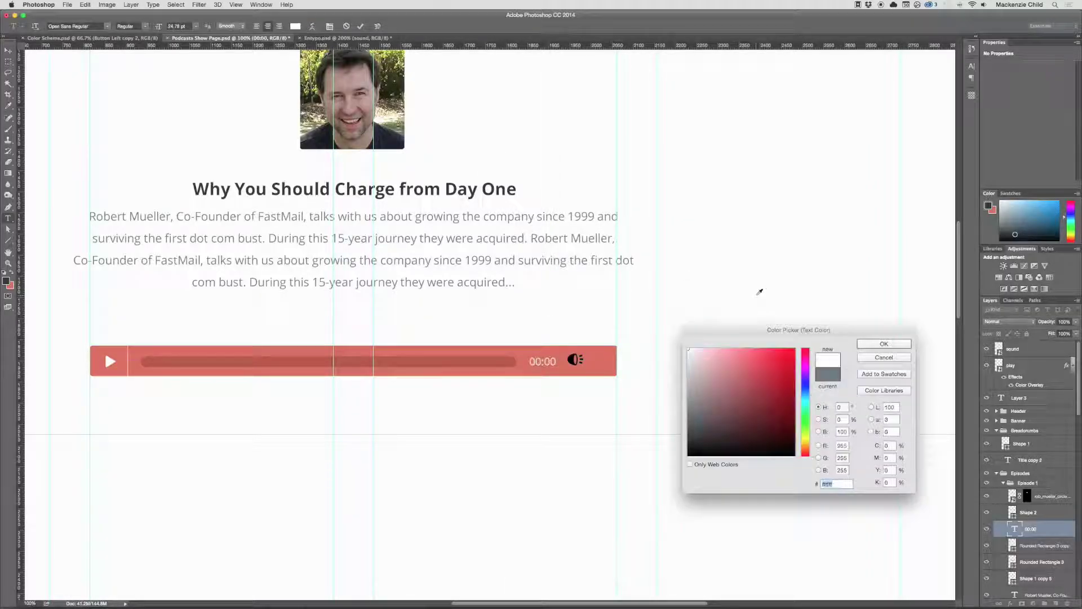
key("Return")
key("v")
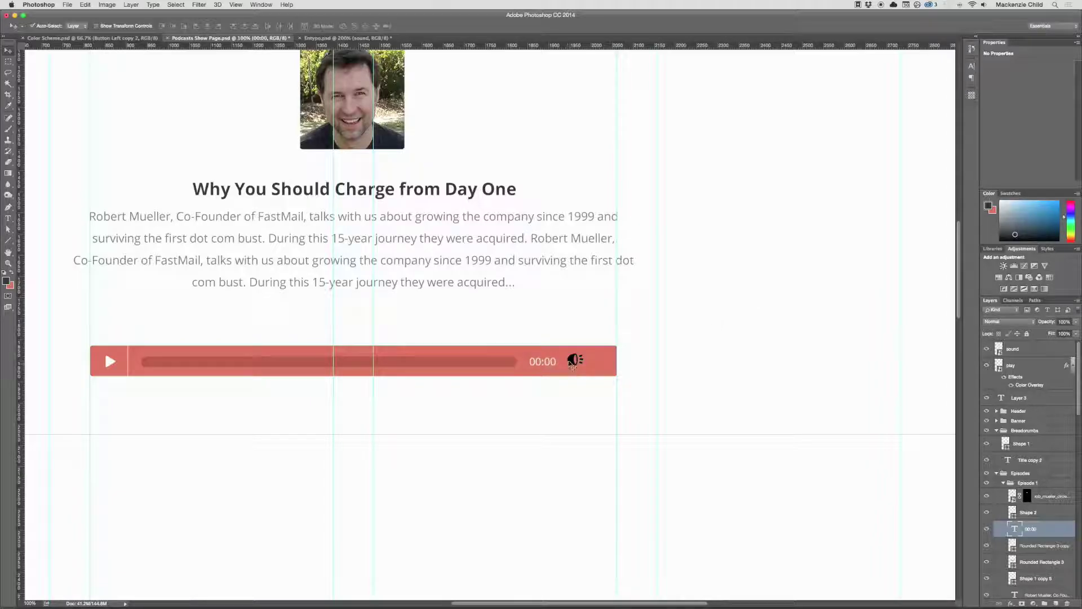
- Scale the sound icon down proportionally to about 26 px wide and keep it beside the time label
left_click(574, 361)
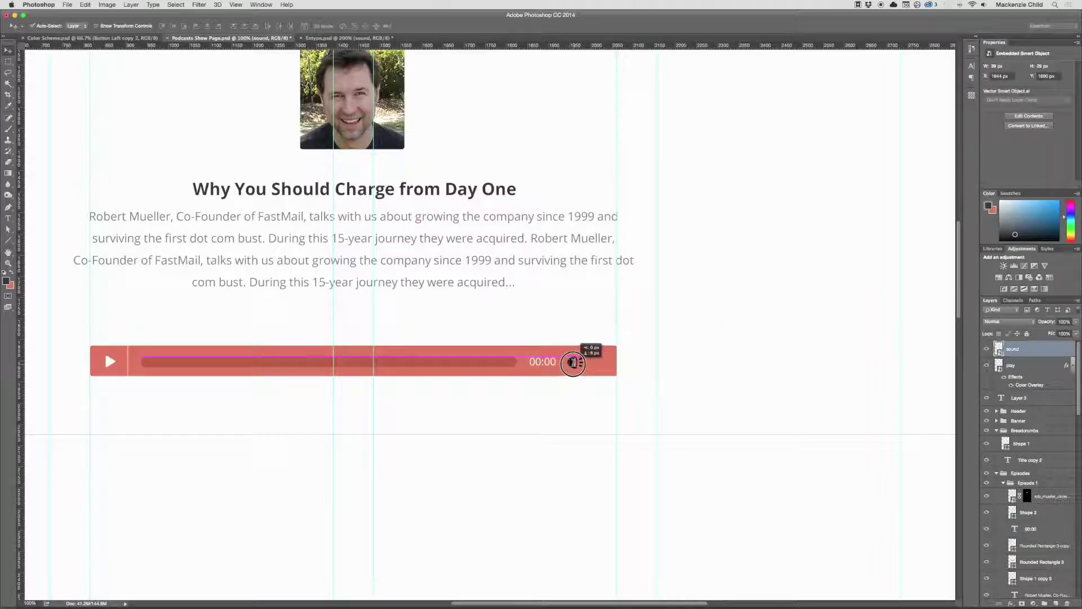
key("super+t")
left_click_drag(576, 363, 573, 362)
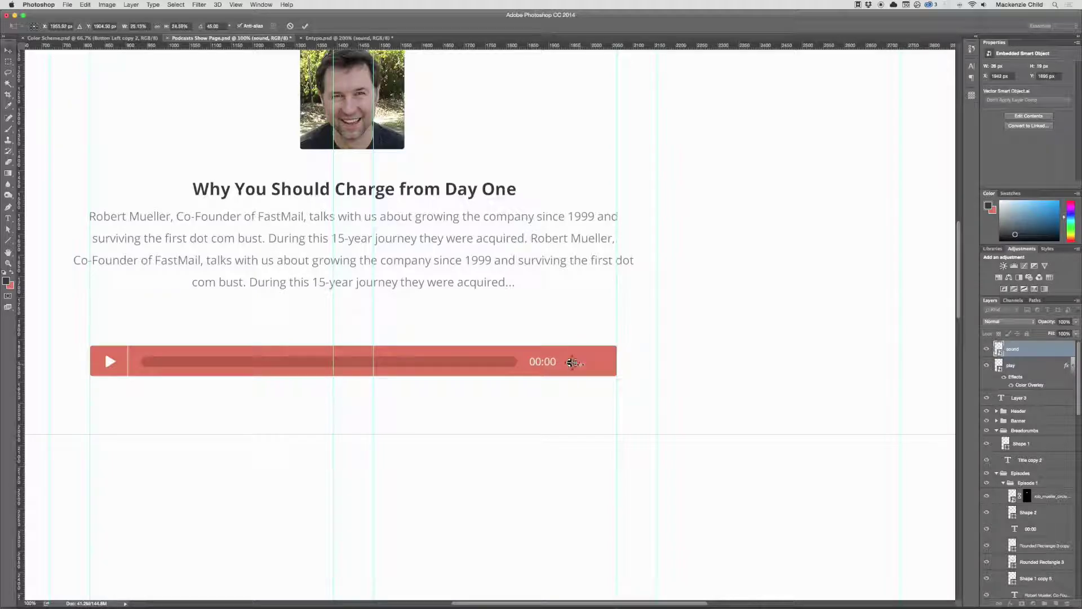
key("Return")
- Nudge the sound icon closer to the time label and copy the play icon's Color Overlay effect onto it
scroll(573, 363, "up", 1)
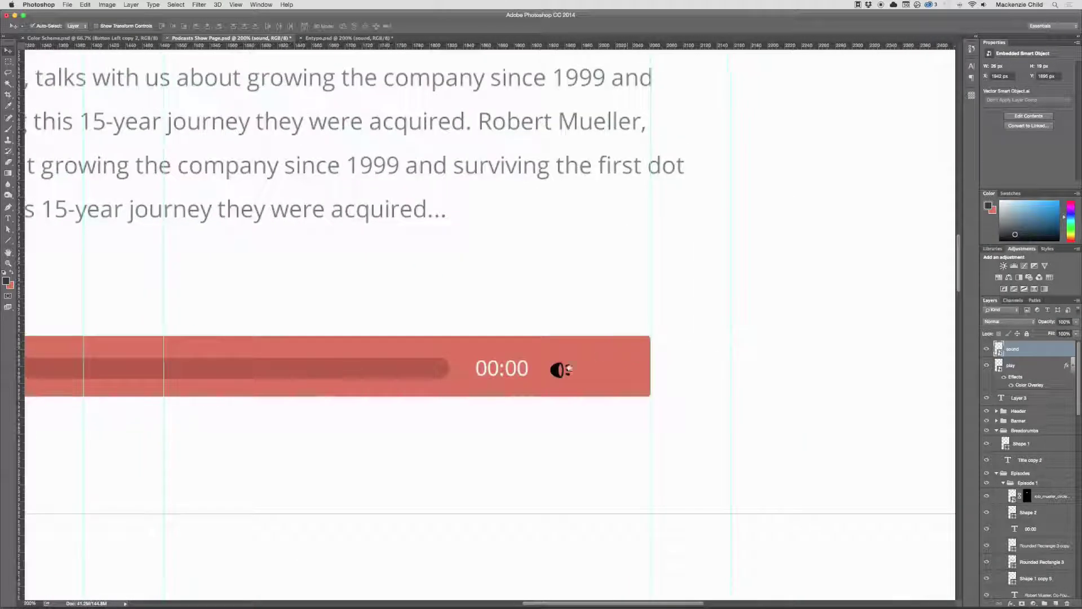
left_click_drag(553, 377, 548, 375)
left_click_drag(1015, 380, 1018, 349)
- Duplicate the progress track and shorten the copy to about 73 px wide, placed after the sound icon as a volume track
scroll(849, 350, "right", 5)
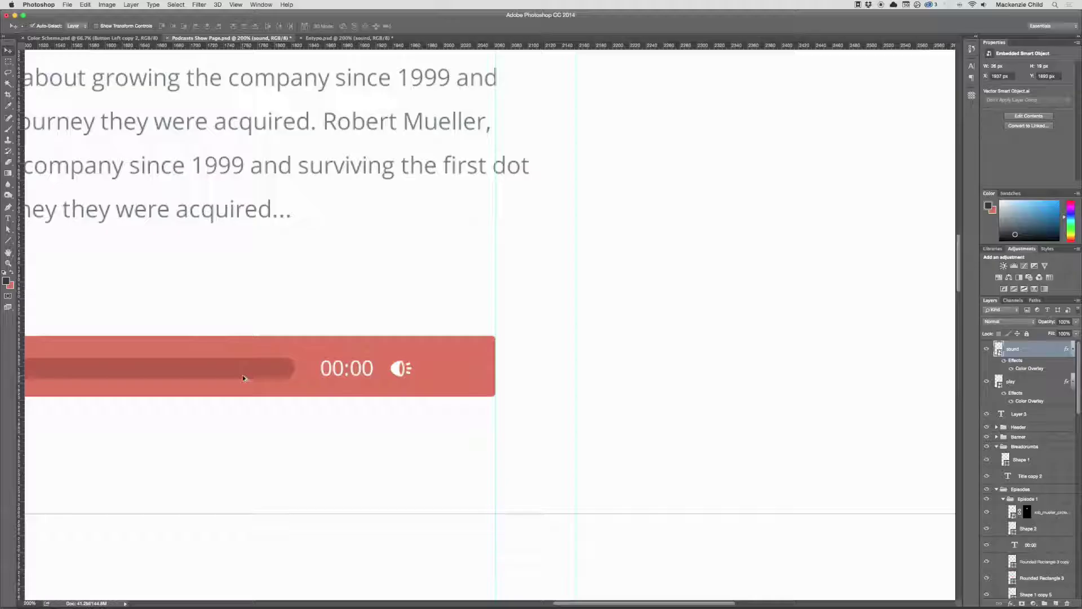
left_click_drag(273, 374, 437, 377)
scroll(438, 375, "left", 10)
key("ctrl+t")
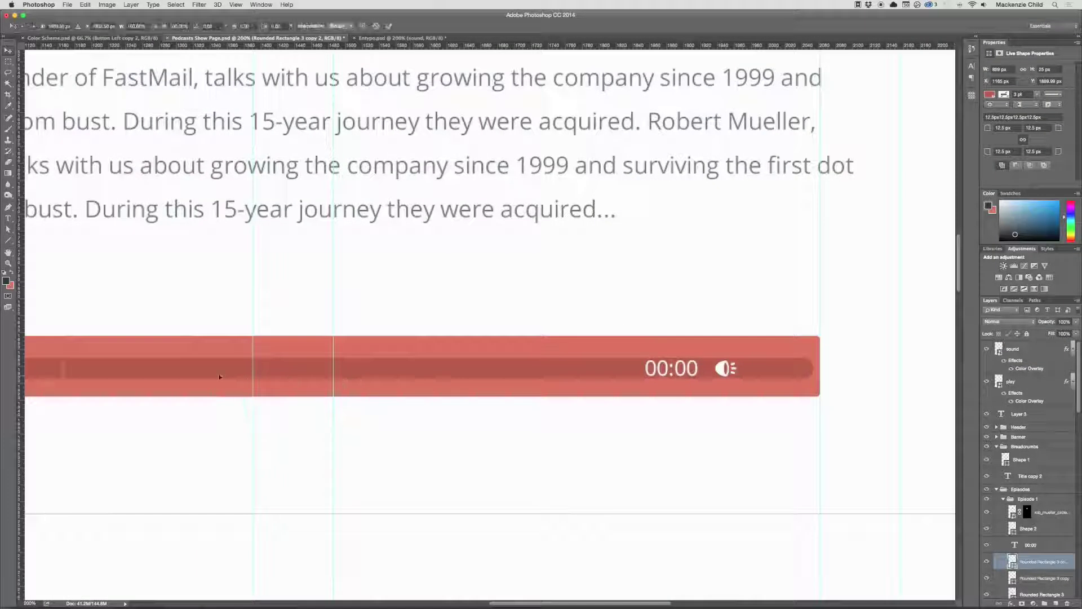
left_click_drag(64, 371, 764, 371)
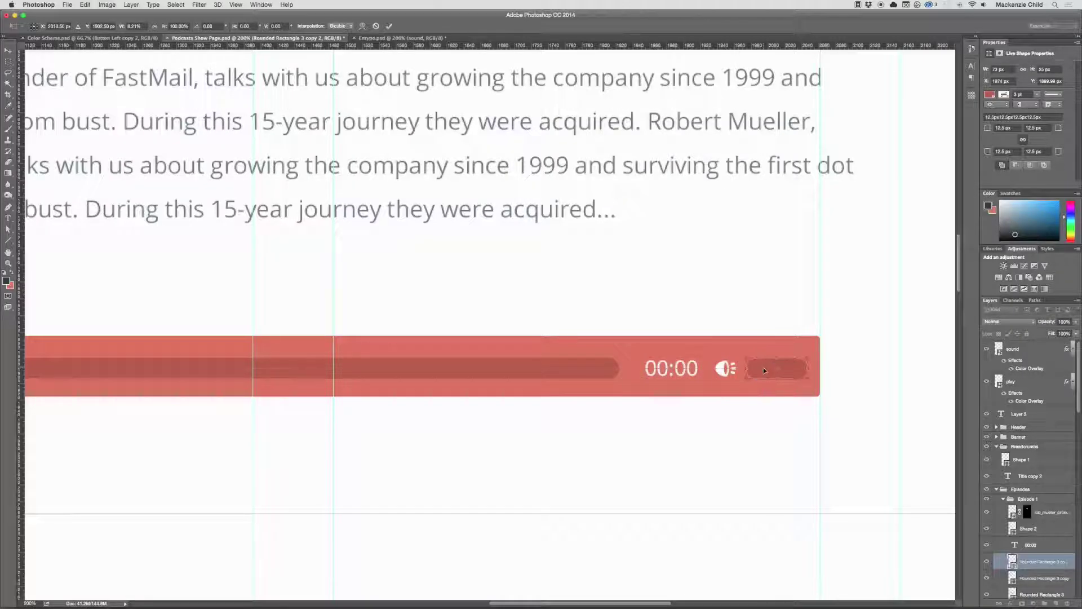
key("Return")
- Scale the volume track down proportionally to about 58 by 20 px
key("super+t")
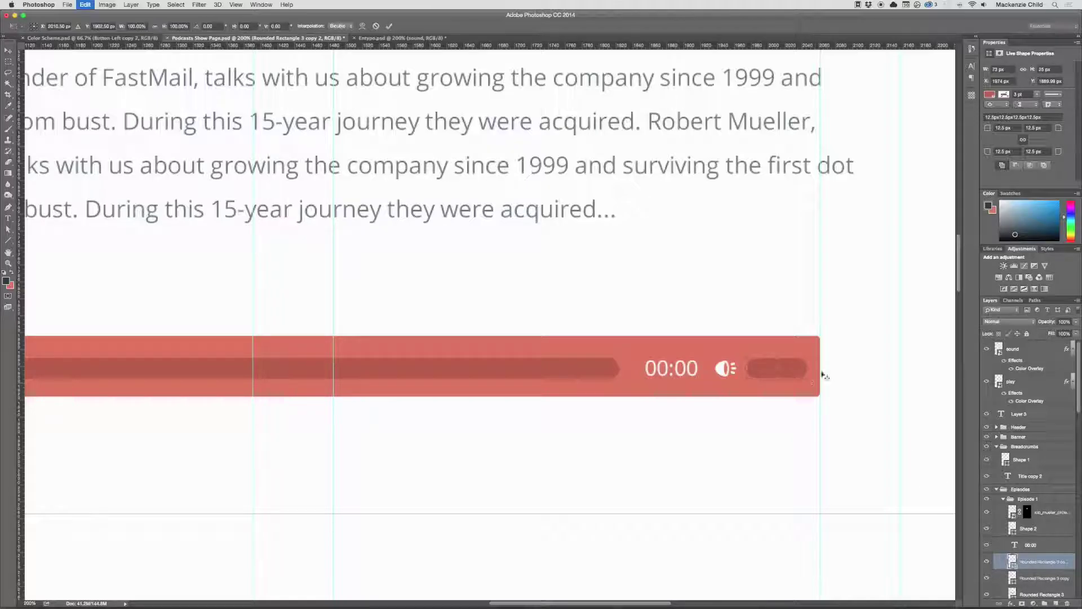
left_click_drag(809, 379, 802, 377)
key("super+0")
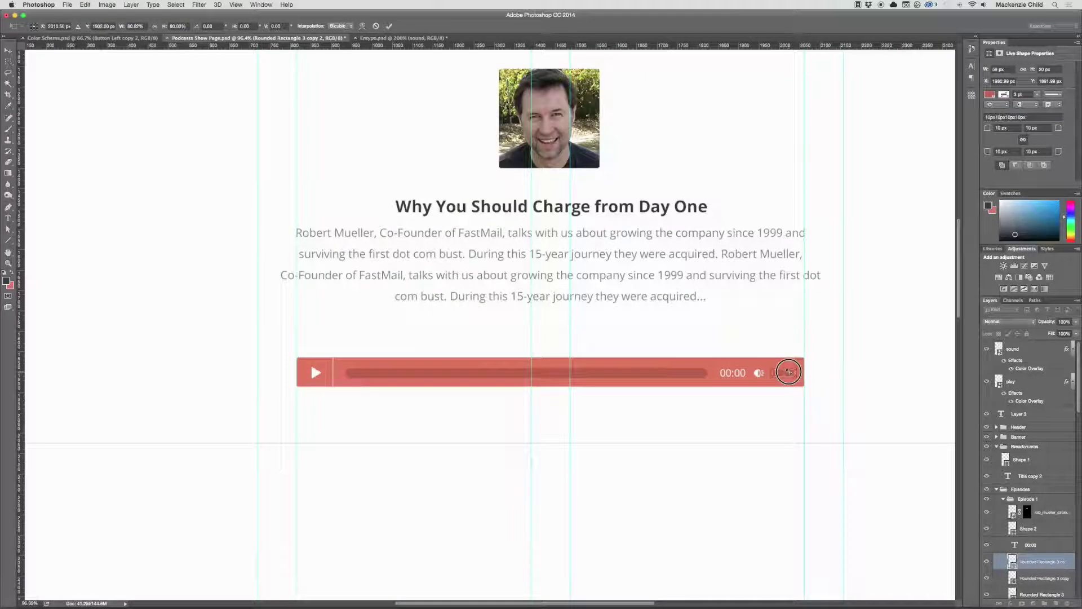
key("Return")
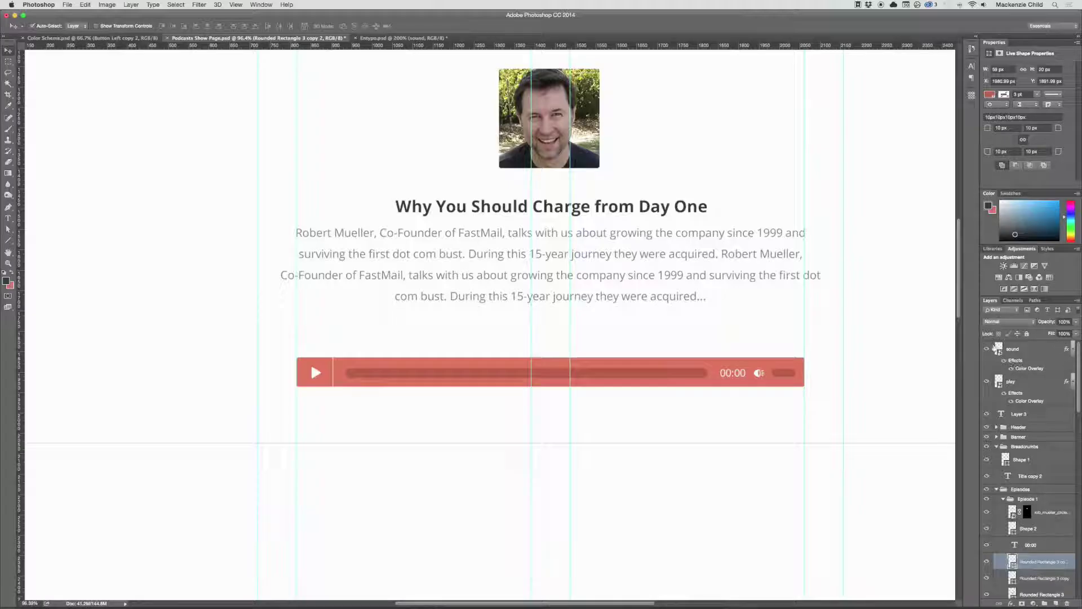
- Fill the volume track with white and shift it slightly closer to the sound icon
double_click(1013, 560)
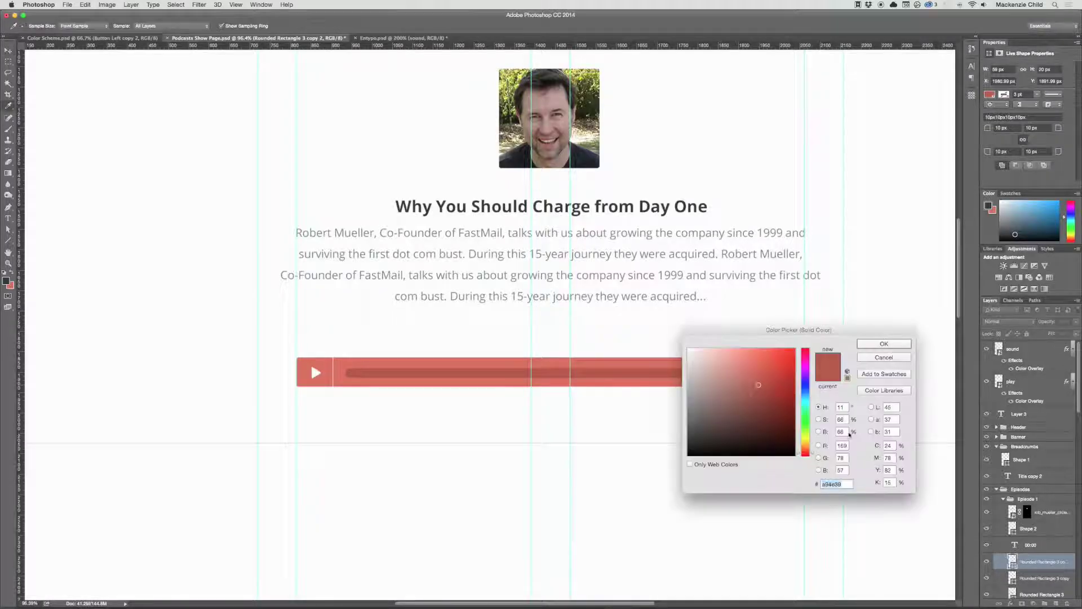
key("Return")
key("z")
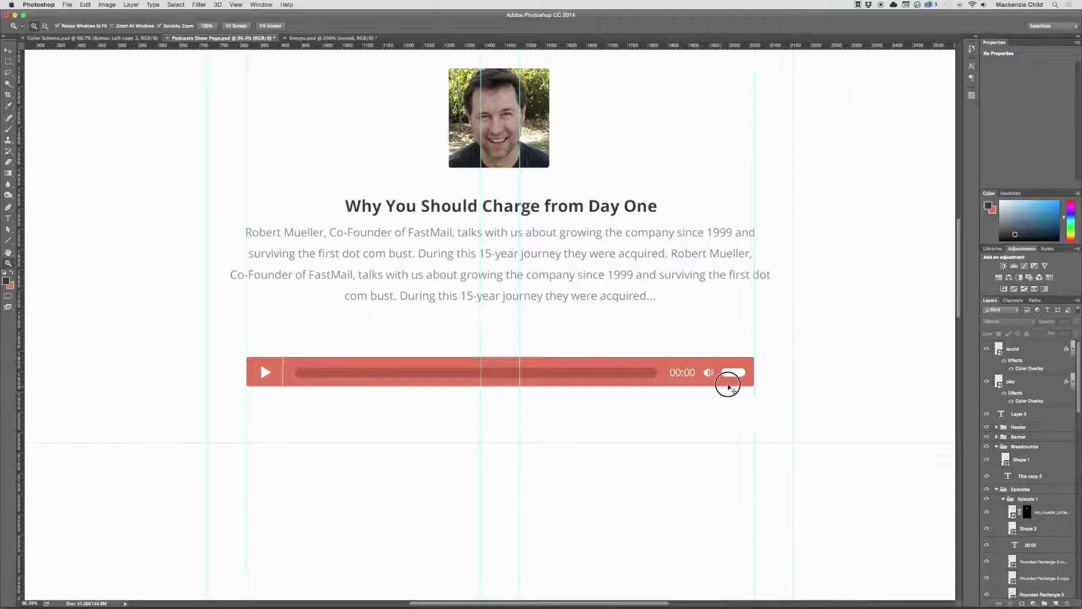
left_click_drag(725, 382, 766, 372)
key("v")
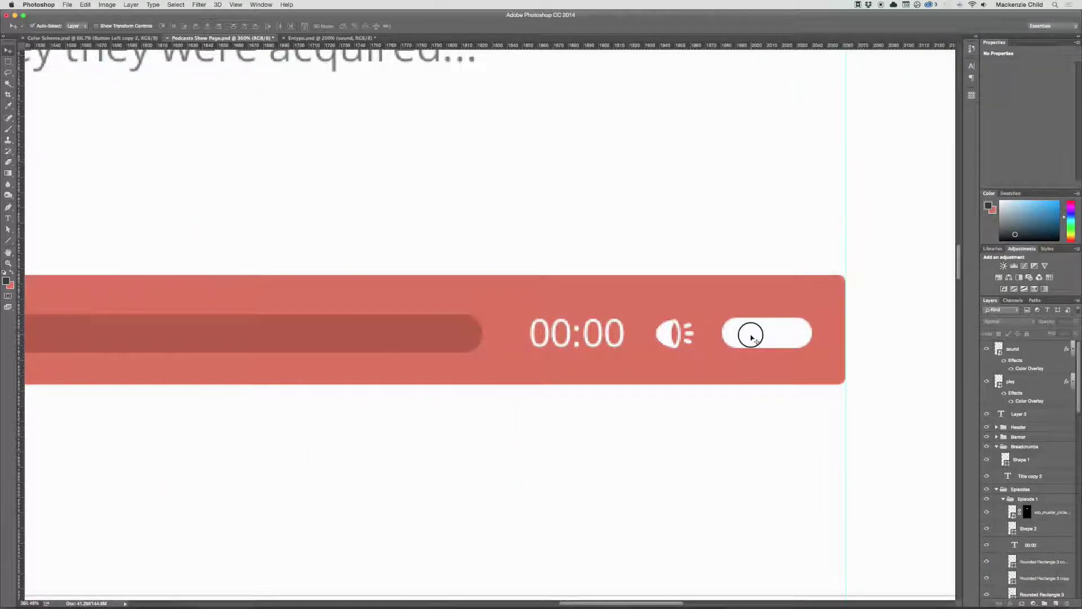
left_click_drag(752, 335, 745, 337)
scroll(749, 337, "down", 2)
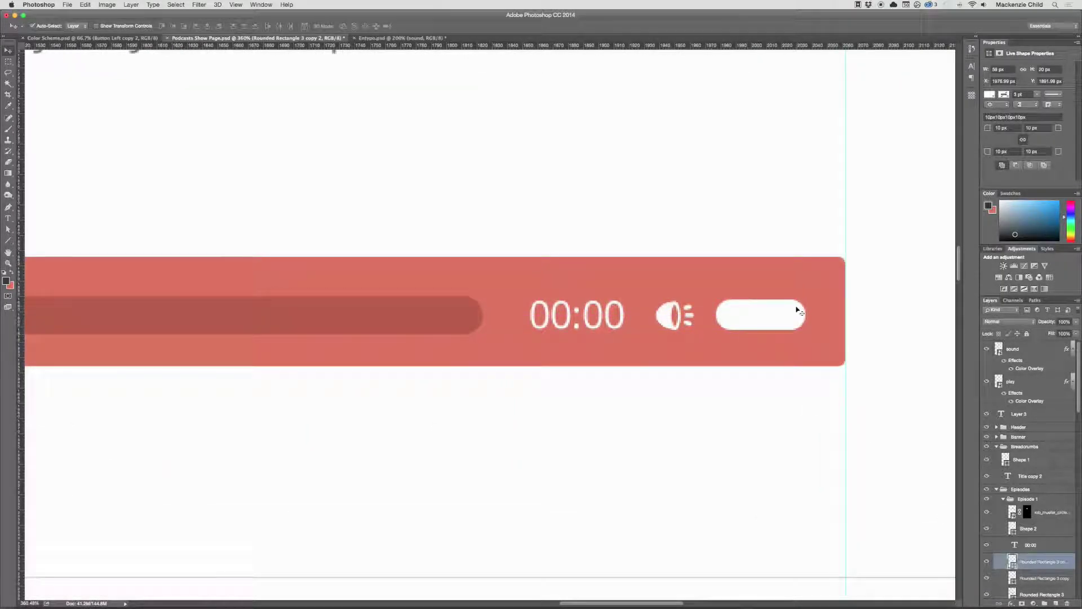
- Duplicate the white volume track beneath itself and fill the copy with the progress track's dark red
left_click_drag(1037, 567, 1037, 576)
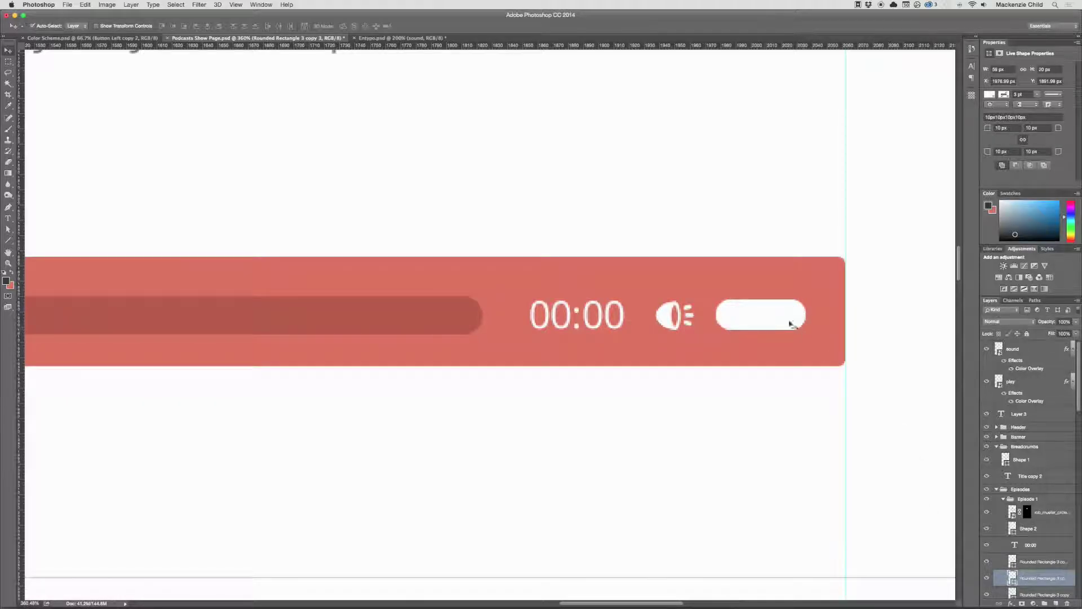
double_click(1012, 577)
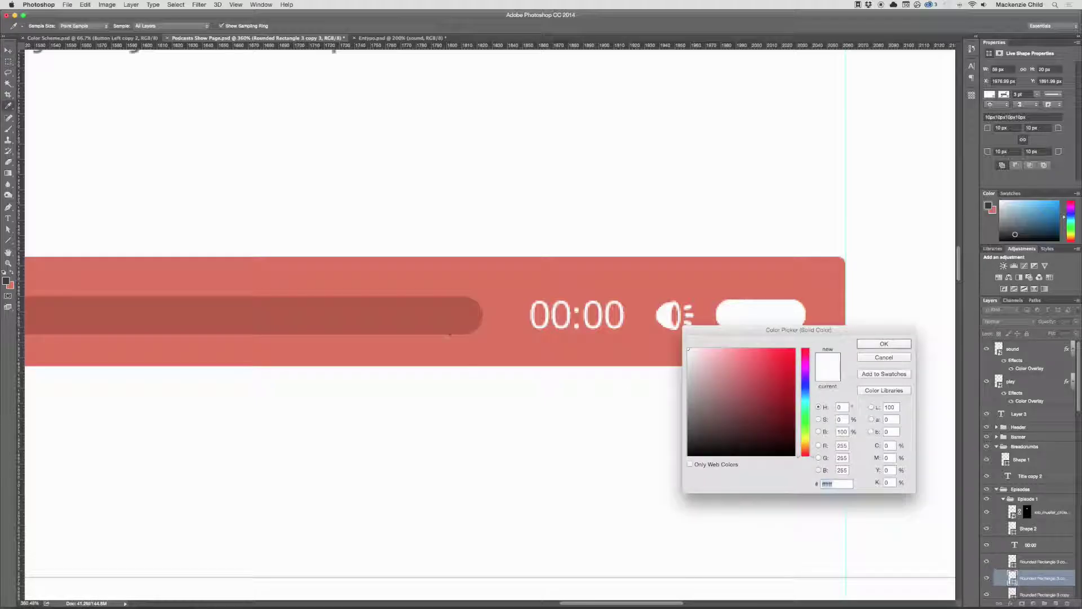
left_click(448, 319)
key("Return")
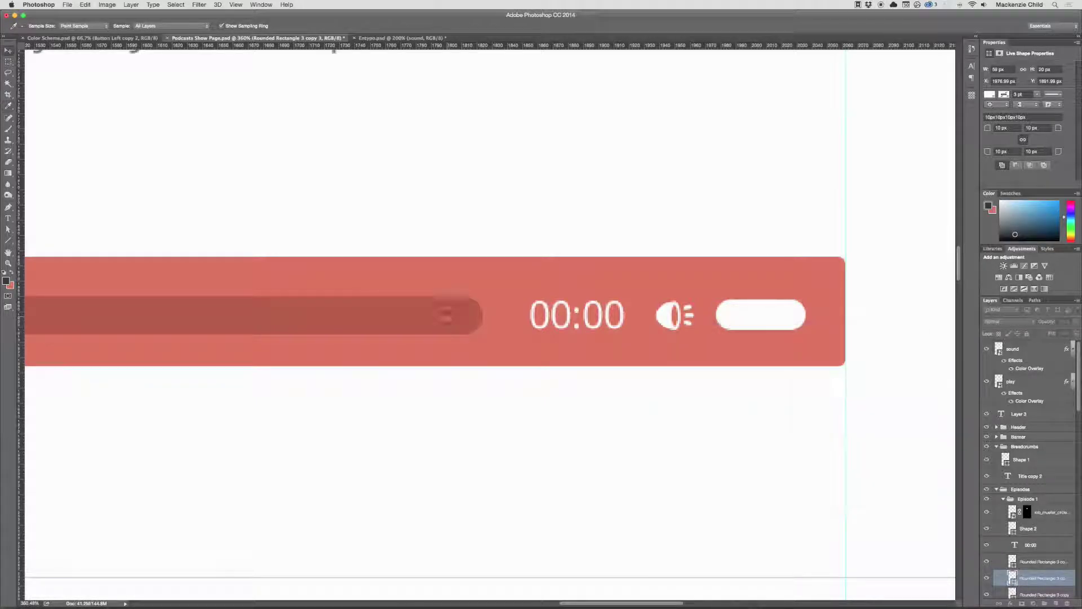
- Shorten the white volume bar from its far end to about 34 px wide, exposing the dark track behind it
key("v")
left_click(768, 313)
key("super+t")
left_click_drag(805, 316, 772, 314)
key("super+z")
key("Return")
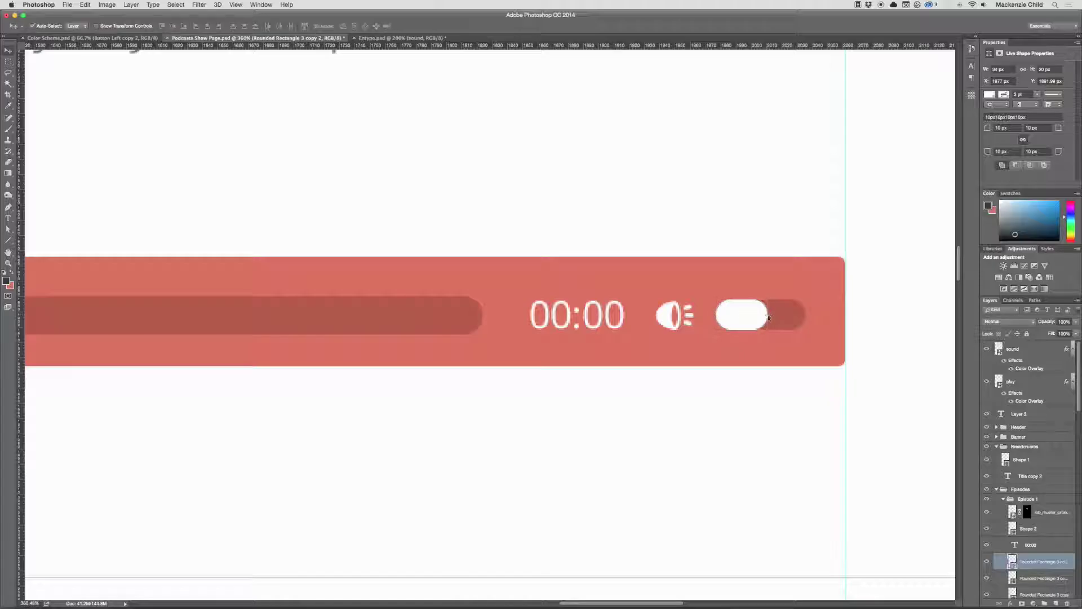
- Hide the guides and slightly adjust the lower edge of the player bar's red background
key("super+minus")
key("super+minus")
key("super+minus")
left_click(588, 361)
scroll(620, 366, "left", 5)
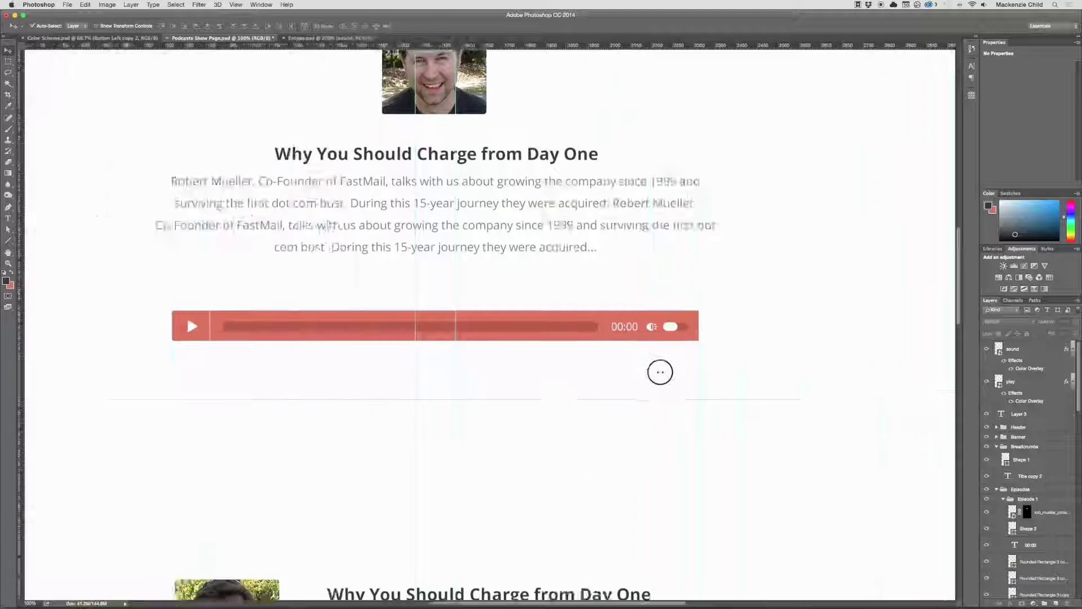
scroll(671, 389, "up", 2)
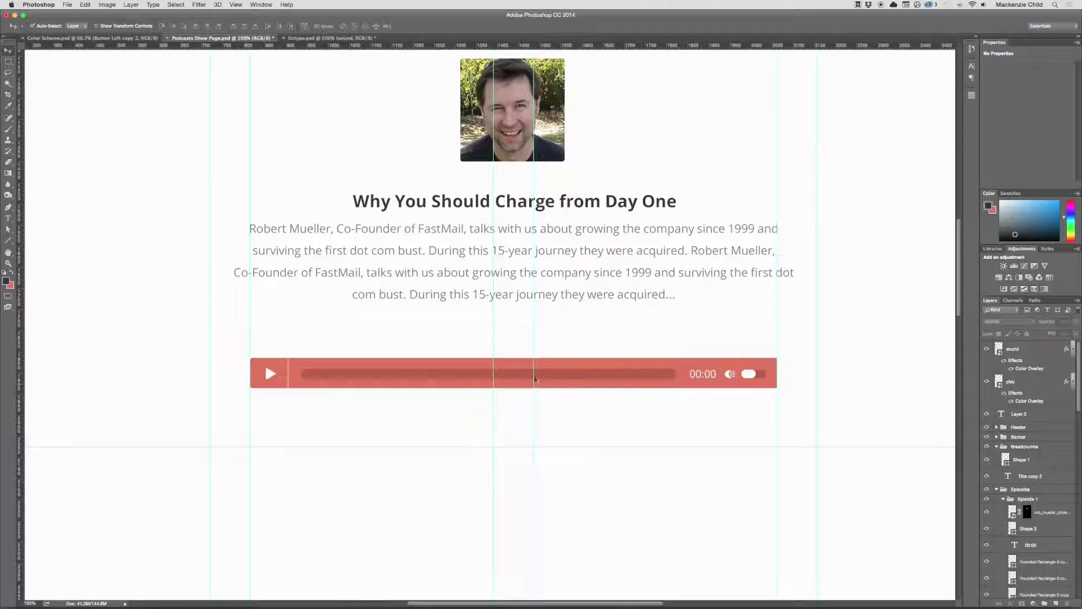
left_click(458, 375)
key("super+semicolon")
key("super+t")
key("super+minus")
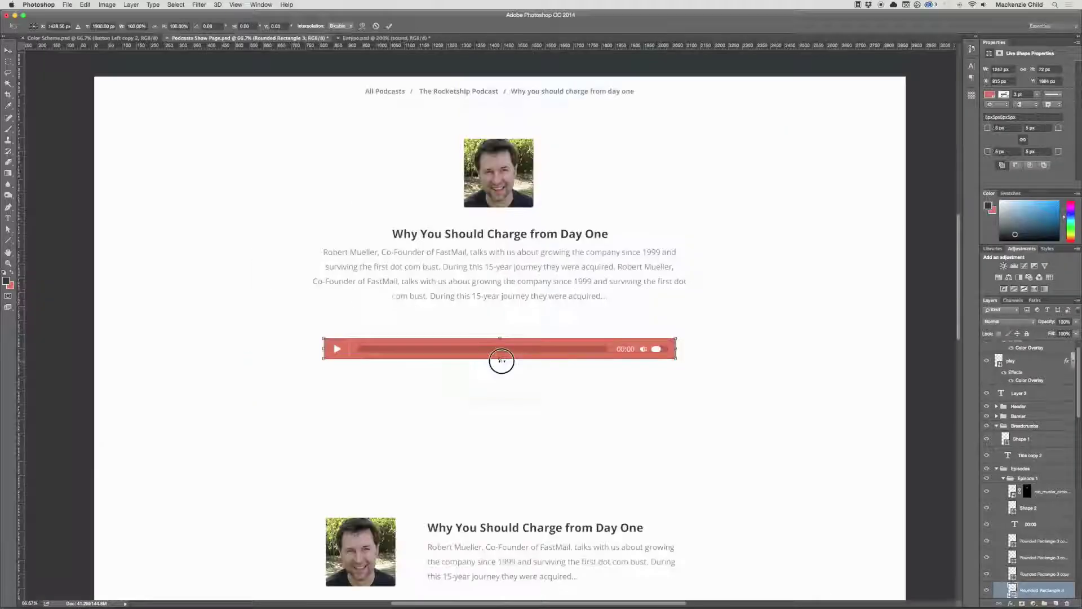
left_click_drag(501, 361, 500, 364)
key("Return")
- Select all audio player elements and scale them down together, proportionally around their centre, to about 1137 px wide
left_click(713, 365)
left_click_drag(715, 365, 799, 422)
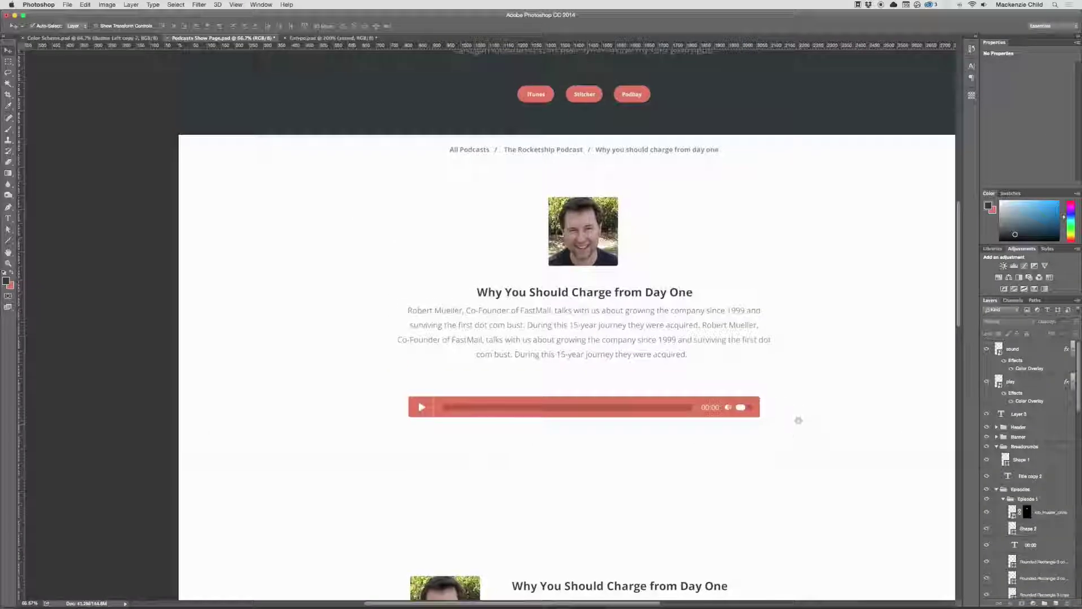
scroll(789, 418, "up", 2)
scroll(790, 419, "right", 3)
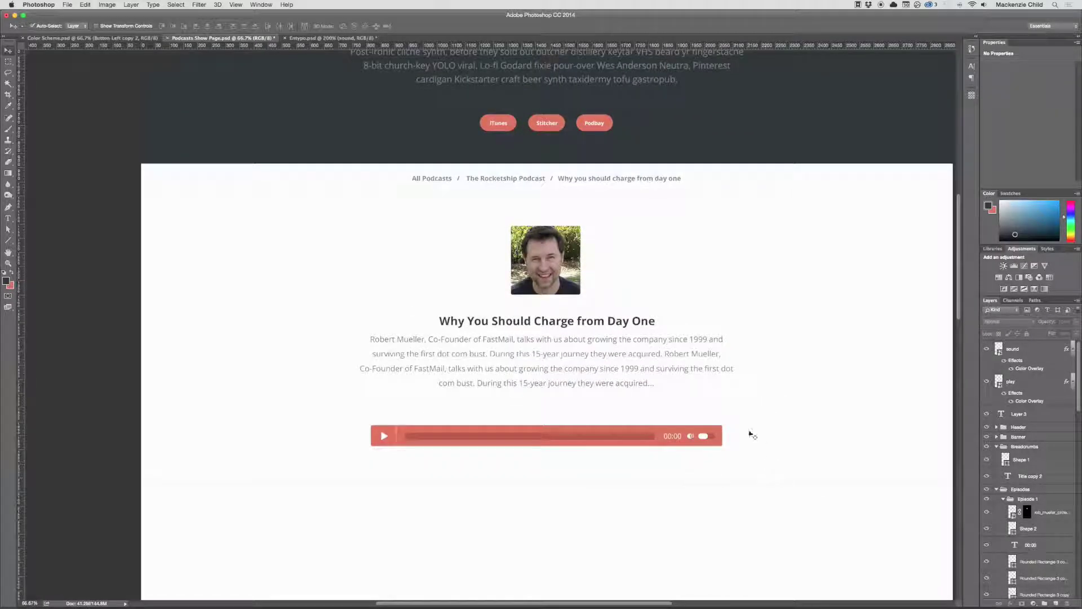
left_click_drag(739, 465, 357, 423)
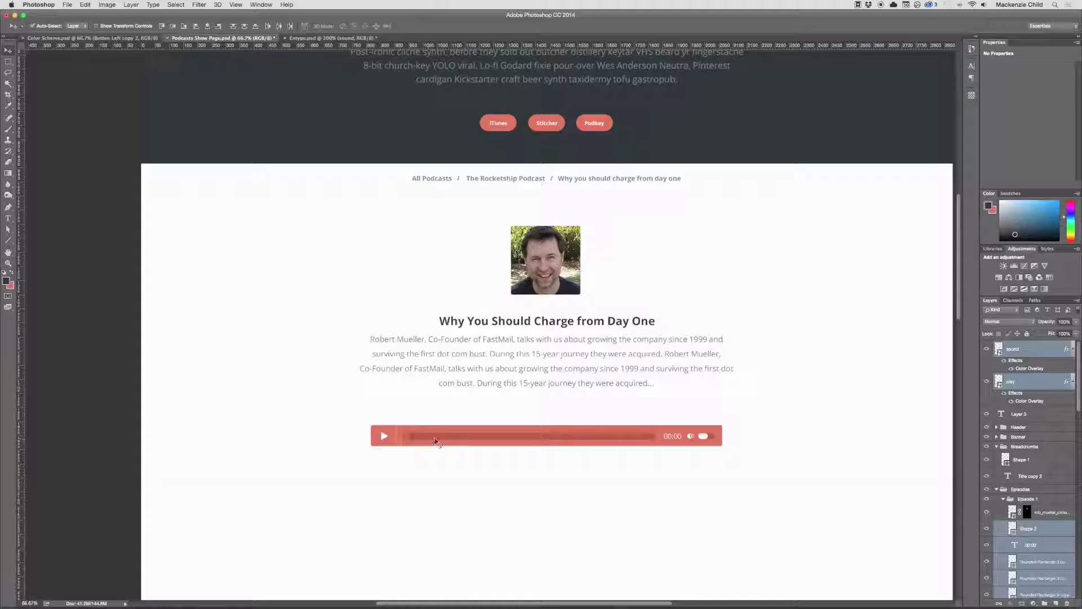
key("ctrl+t")
left_click_drag(723, 446, 708, 454)
key("Return")
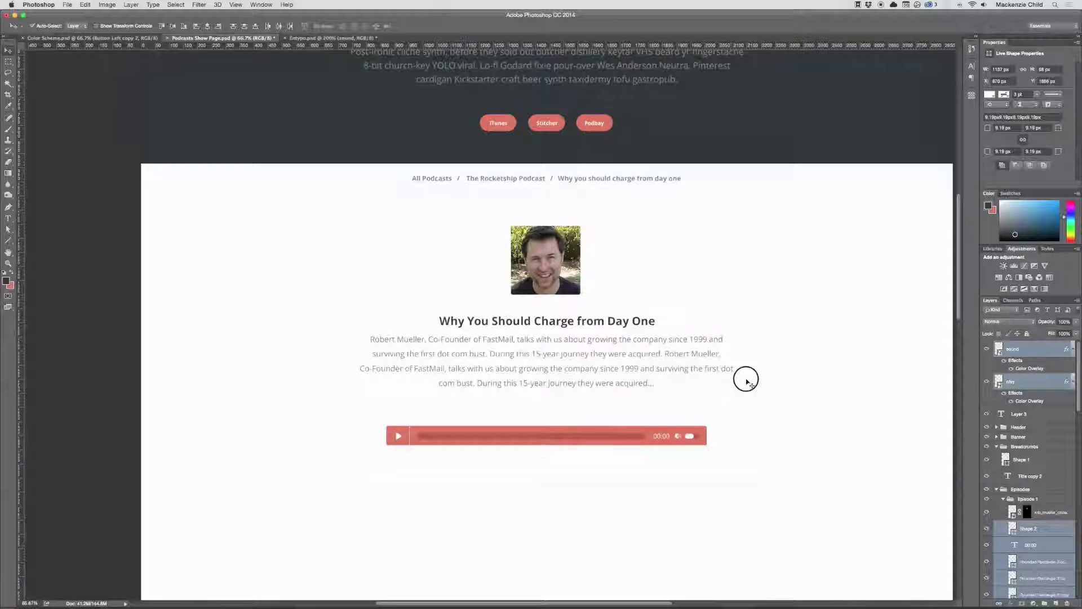
- Show the guides to check the scaled audio player's centring on the page, then hide them again
scroll(744, 377, "up", 1)
scroll(744, 377, "right", 2)
key("ctrl+semicolon")
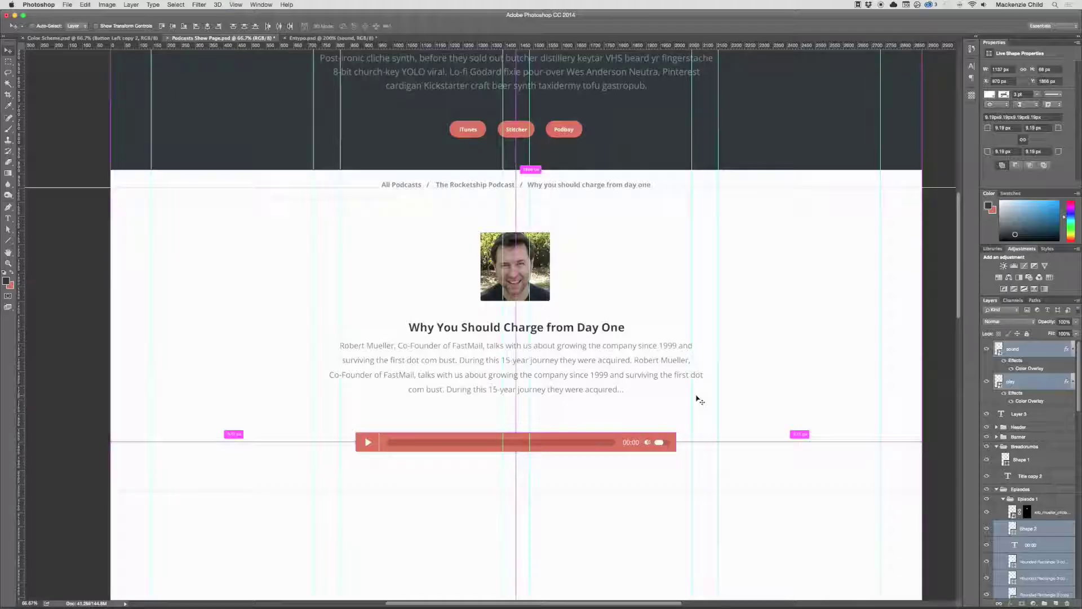
key("ctrl+t")
key("Return")
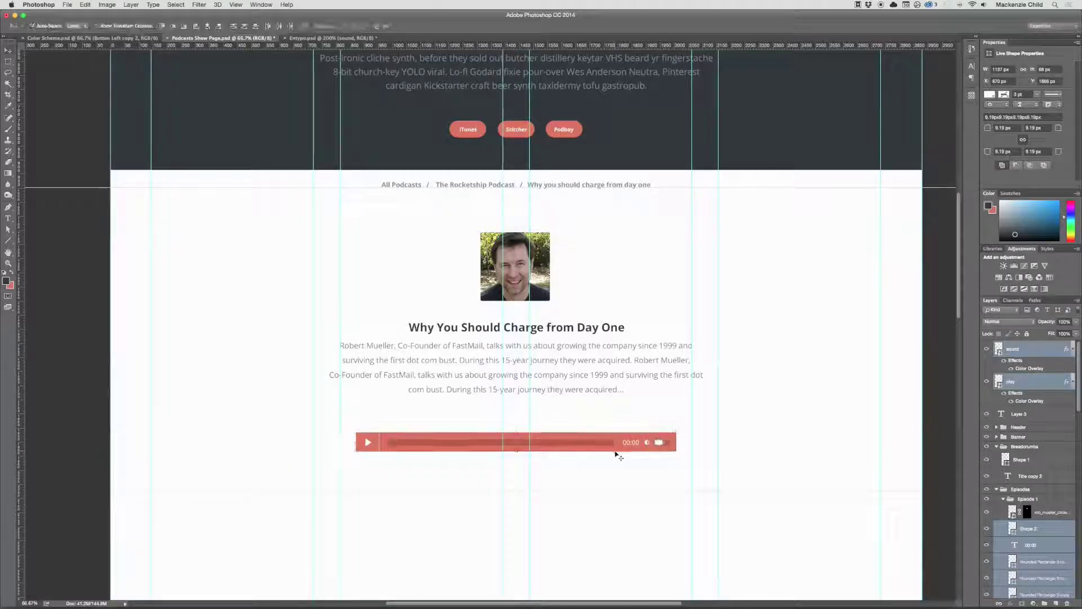
key("ctrl+semicolon")
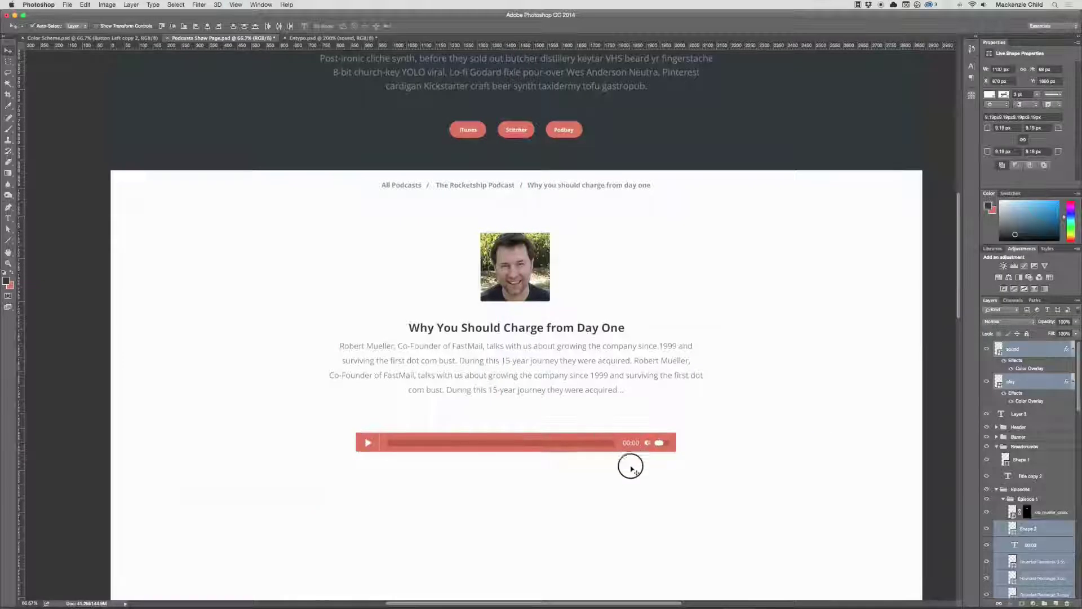
- Delete the first episode entry below the audio player together with its divider line
scroll(628, 464, "up", 2)
scroll(628, 464, "left", 1)
scroll(649, 396, "down", 10)
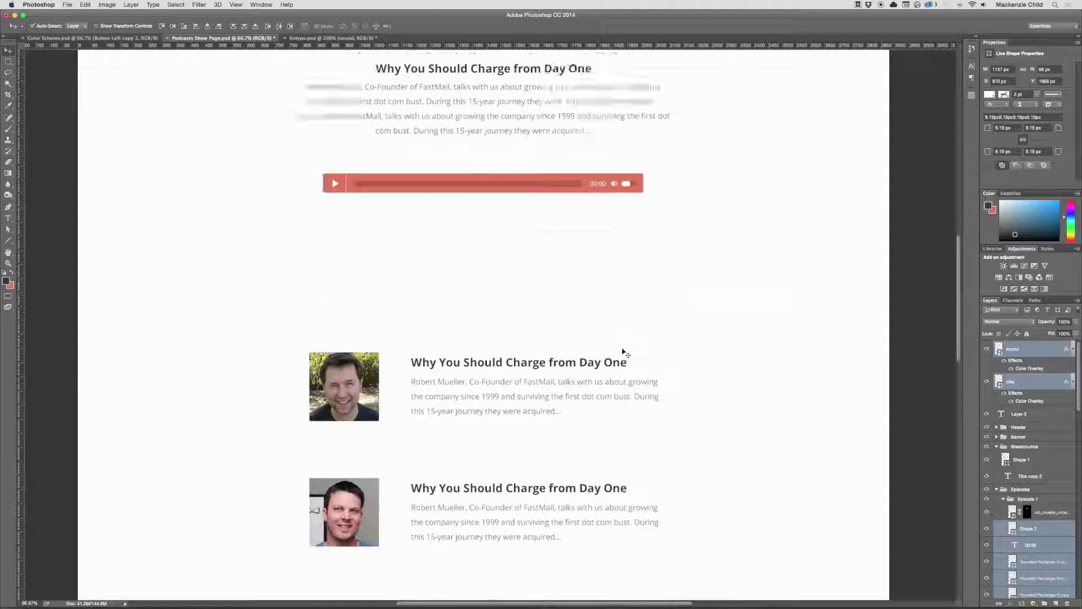
scroll(438, 285, "left", 3)
left_click_drag(553, 292, 525, 510)
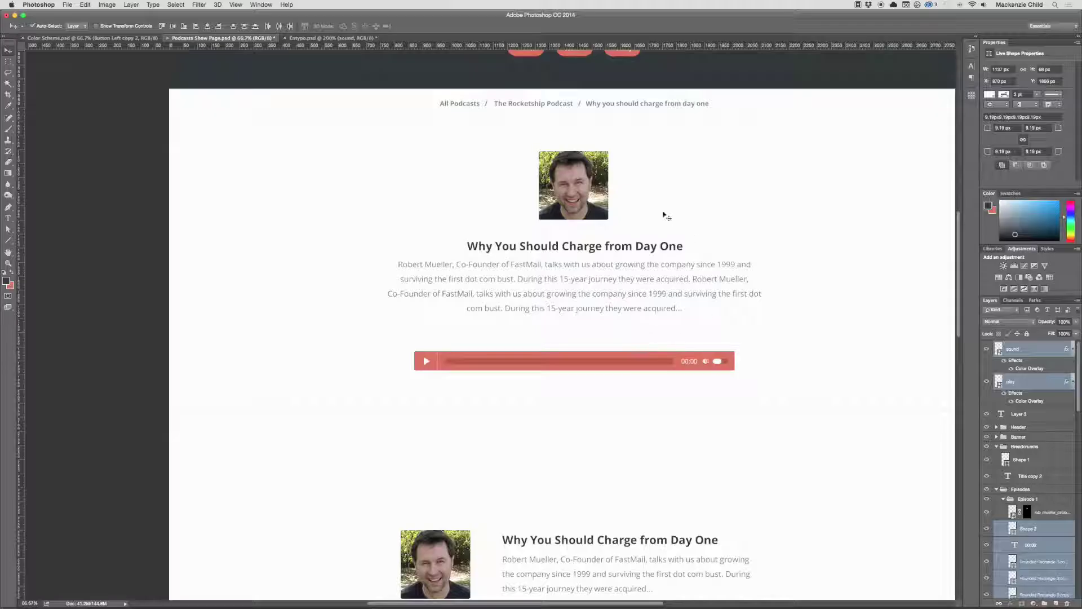
scroll(565, 379, "down", 5)
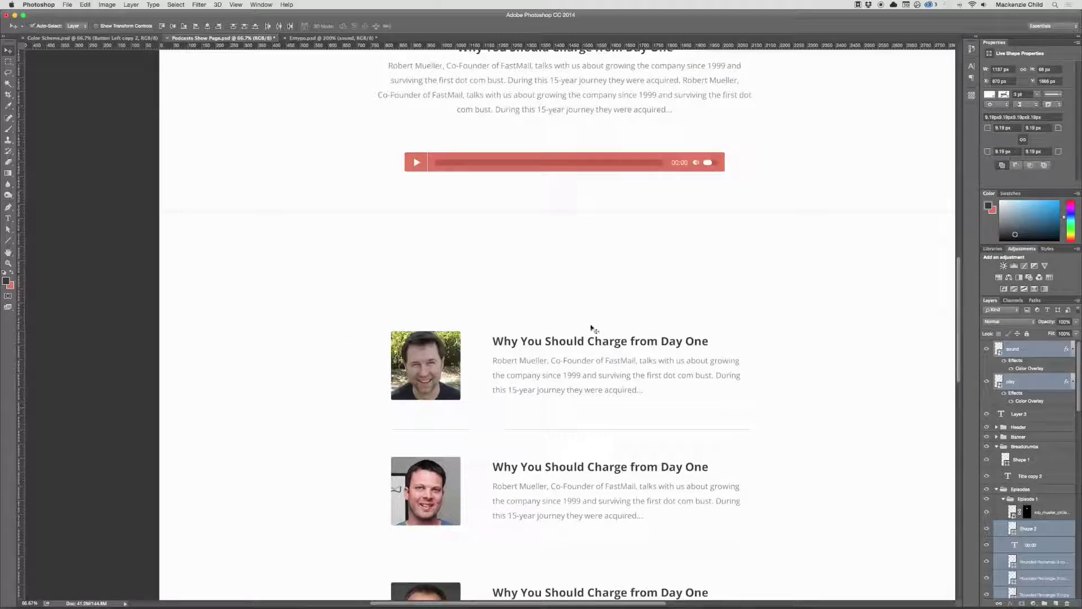
left_click_drag(358, 311, 669, 431)
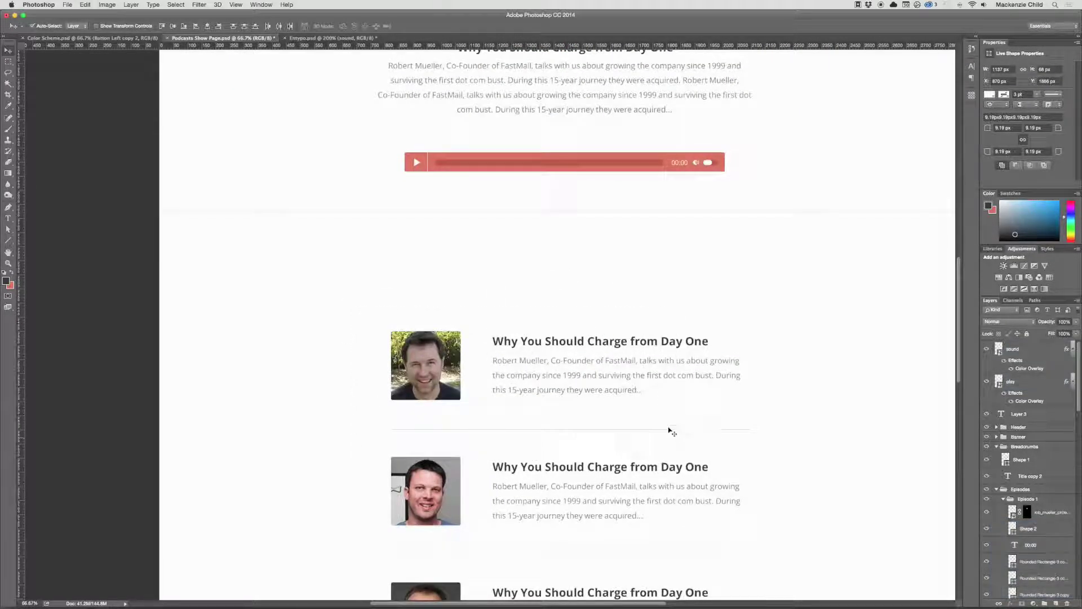
key("Delete")
- Select the remaining four episode entries and move them up closer to the audio player
left_click_drag(629, 507, 590, 184)
left_click_drag(319, 118, 771, 577)
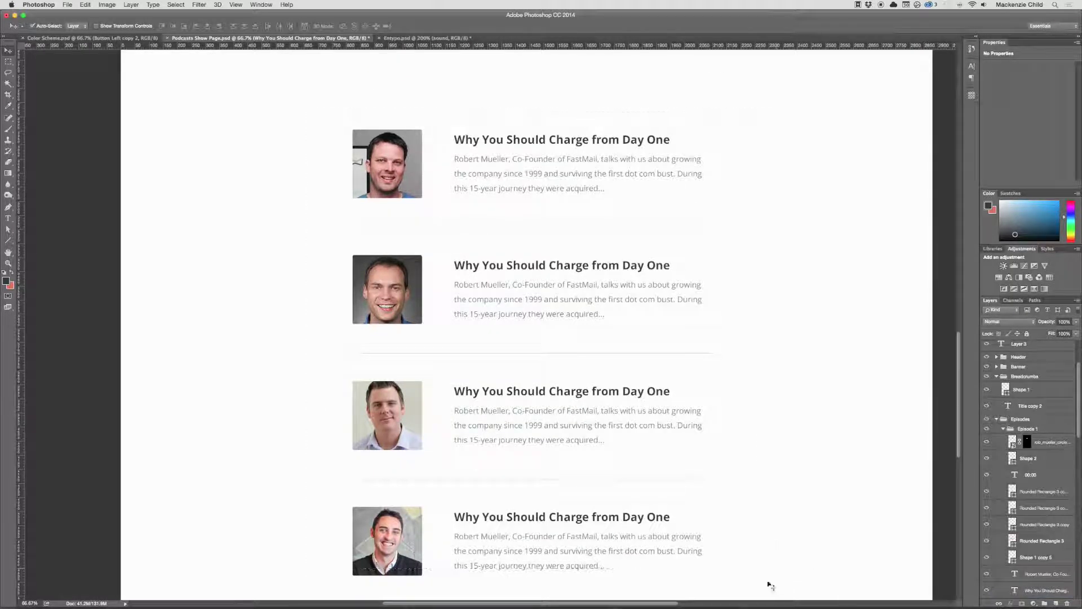
scroll(756, 412, "down", 5)
left_click_drag(749, 475, 354, 145)
scroll(586, 319, "down", 2)
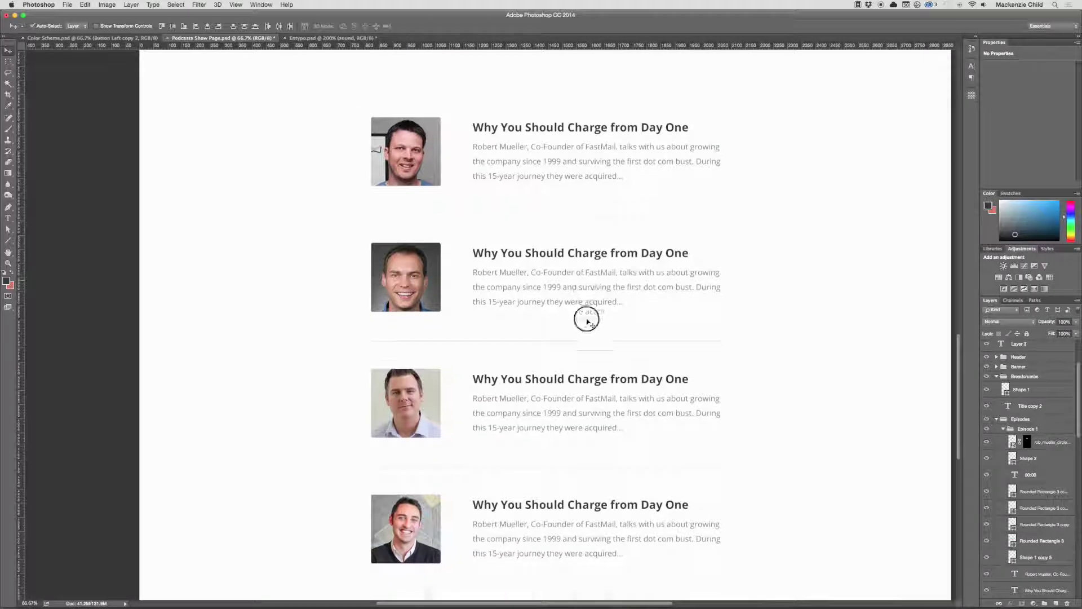
scroll(587, 364, "up", 10)
left_click_drag(586, 372, 565, 171)
left_click(763, 172)
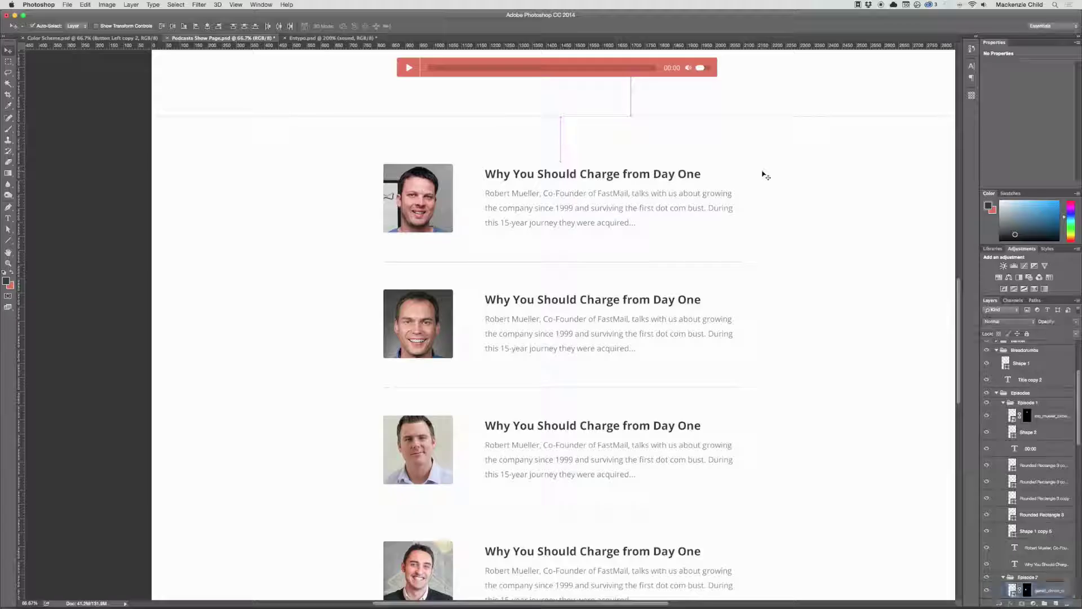
key("super+minus")
key("super+minus")
left_click(669, 423)
scroll(570, 469, "down", 3)
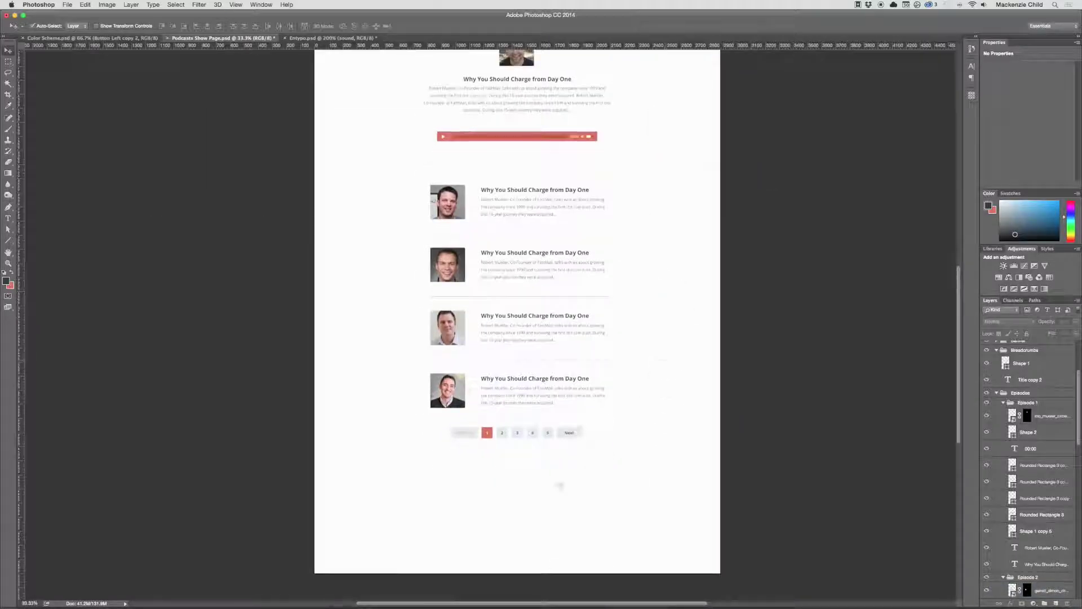
- Crop the empty space off the bottom of the page so the canvas ends just below the pagination row
key("c")
left_click_drag(516, 574, 517, 519)
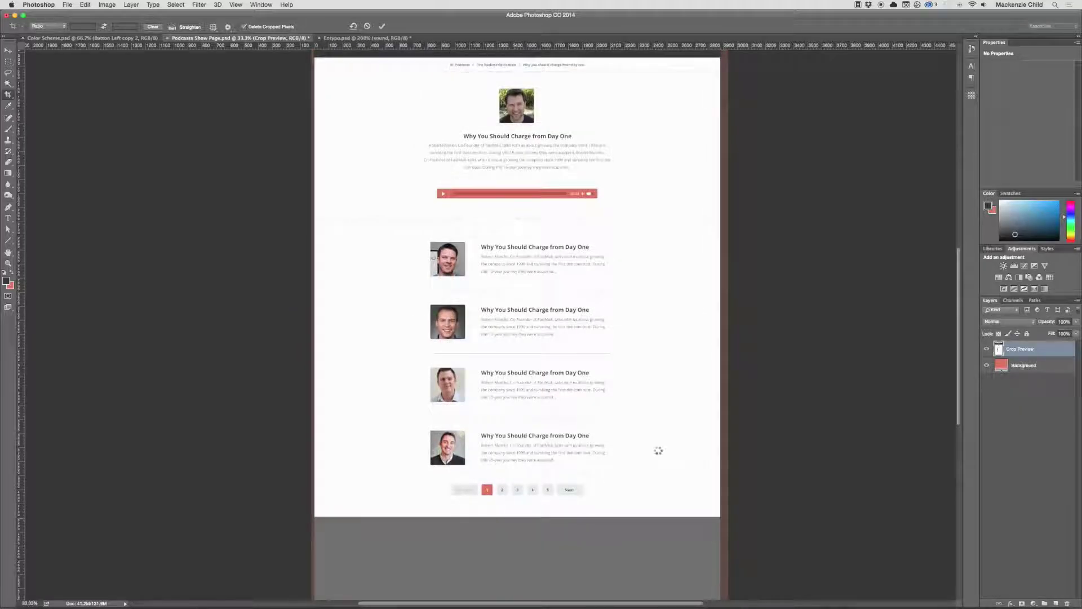
key("Return")
key("v")
- Review the episode page at 66.7% zoom, from the header and banner through the audio player to the episode list
key("super+plus")
key("super+plus")
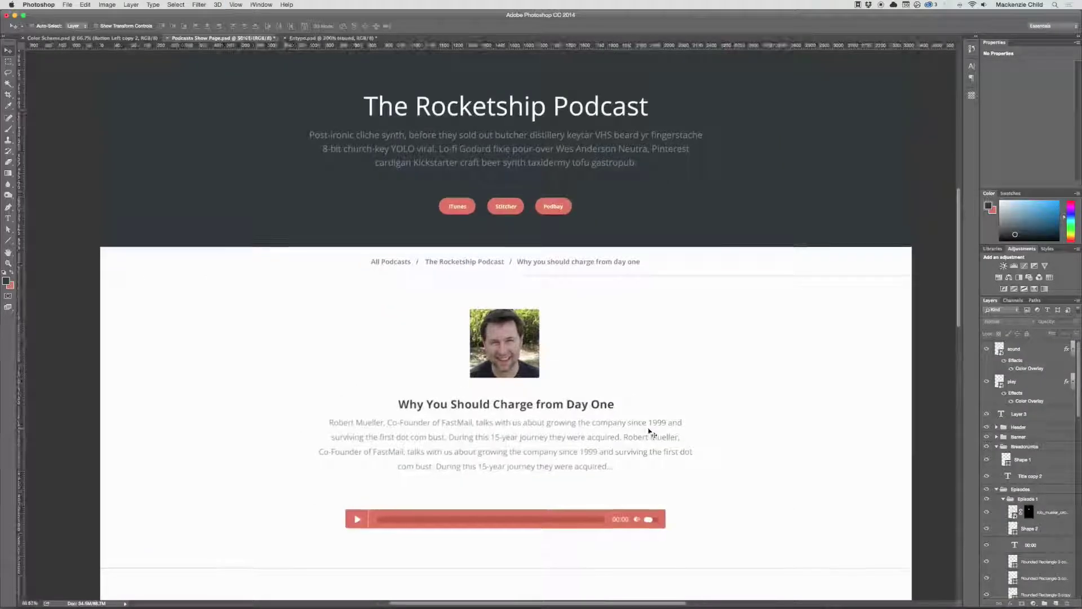
scroll(649, 432, "up", 4)
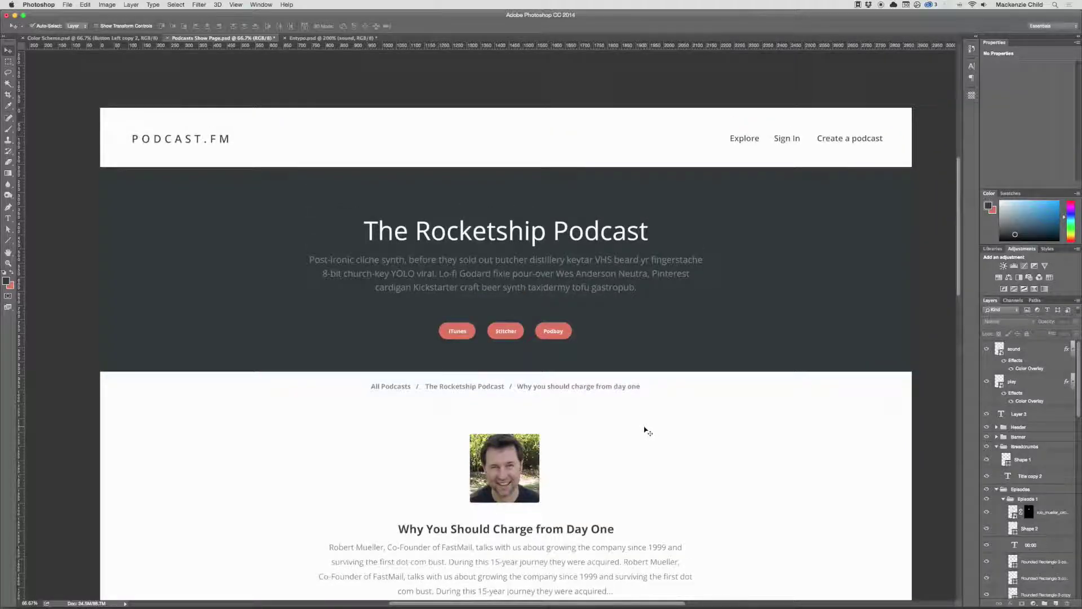
scroll(646, 428, "down", 5)
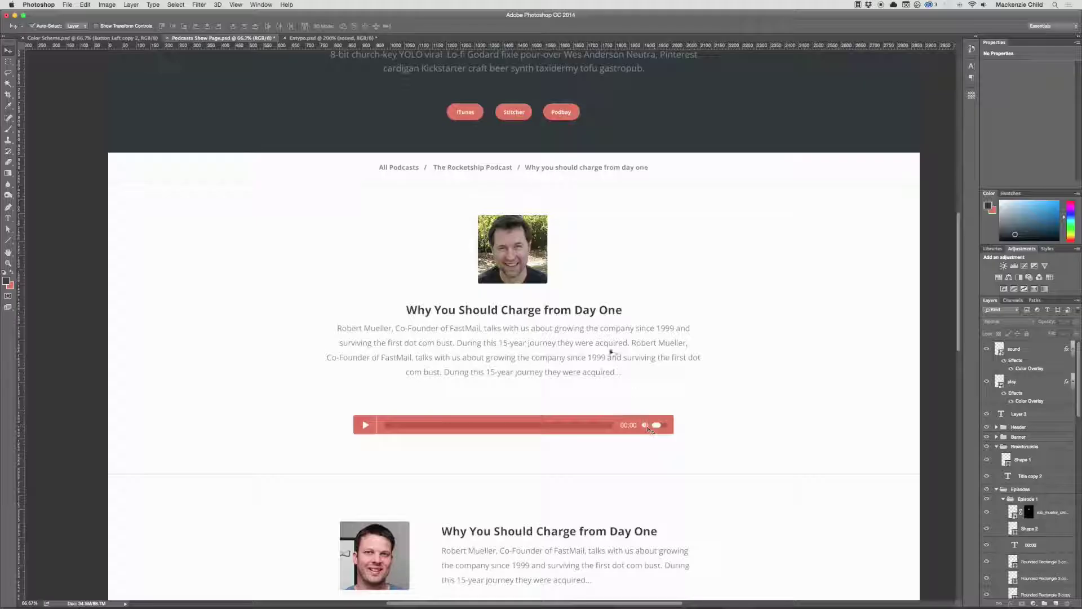
scroll(547, 443, "down", 3)
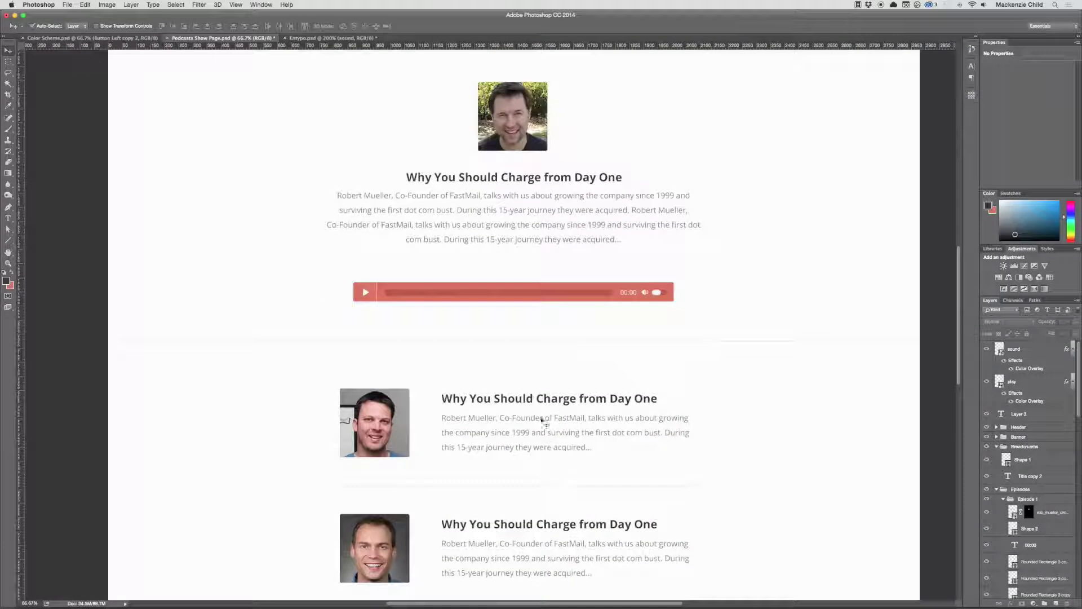
scroll(681, 414, "up", 5)
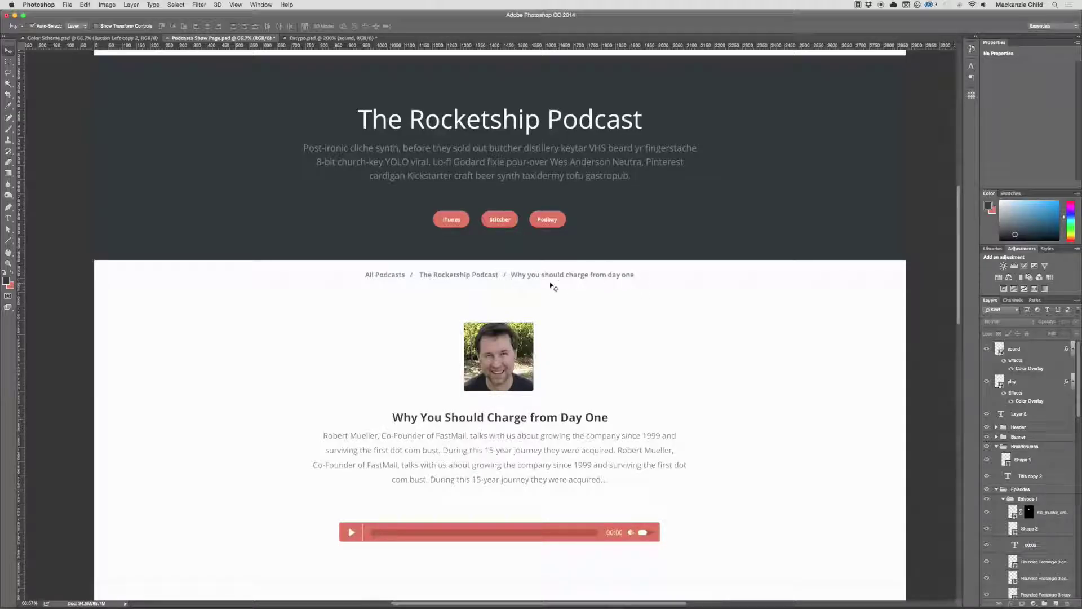
scroll(540, 288, "up", 4)
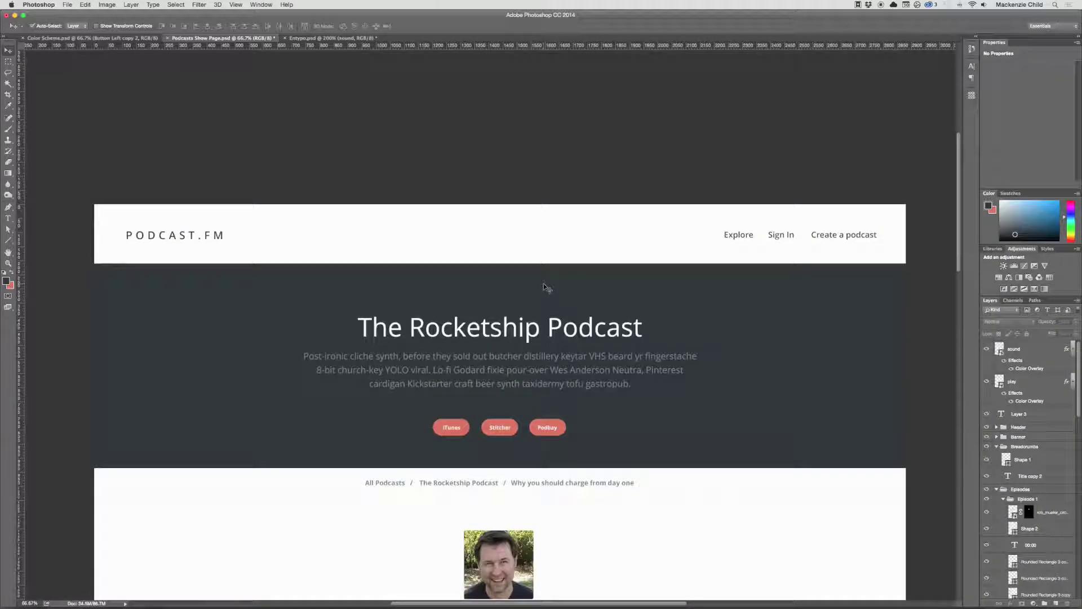
scroll(546, 288, "down", 6)
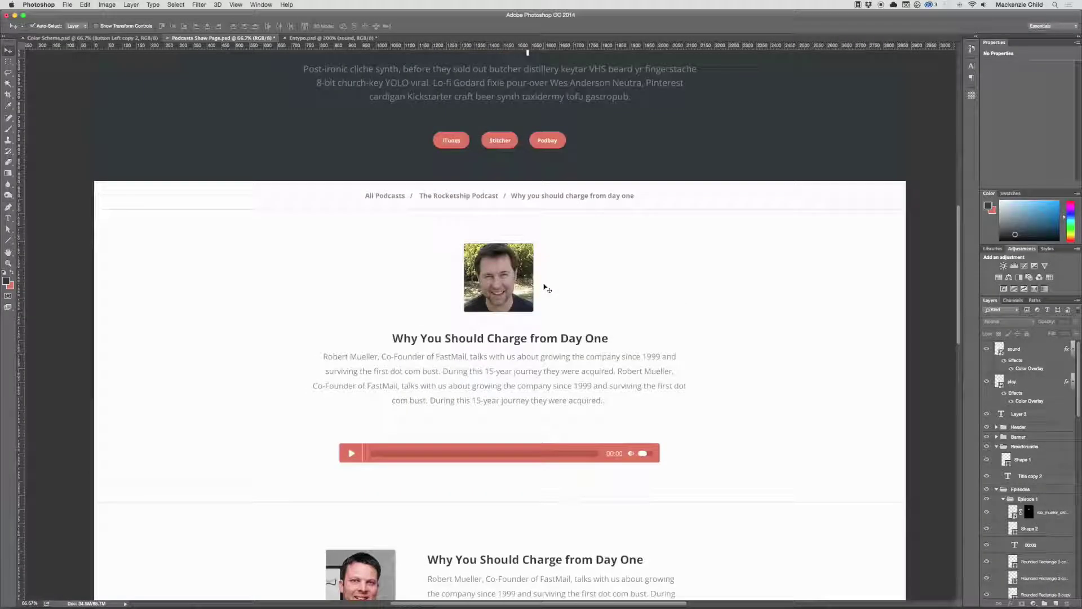